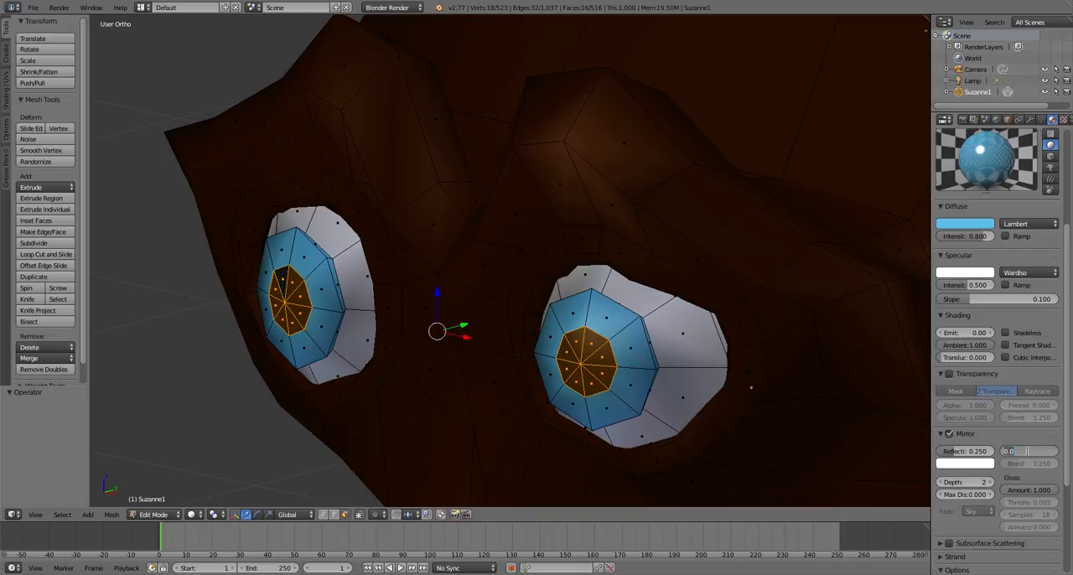
Set the Blue material's mirror Fresnel to 3
key("Return")
scroll(1008, 202, "up", 3)
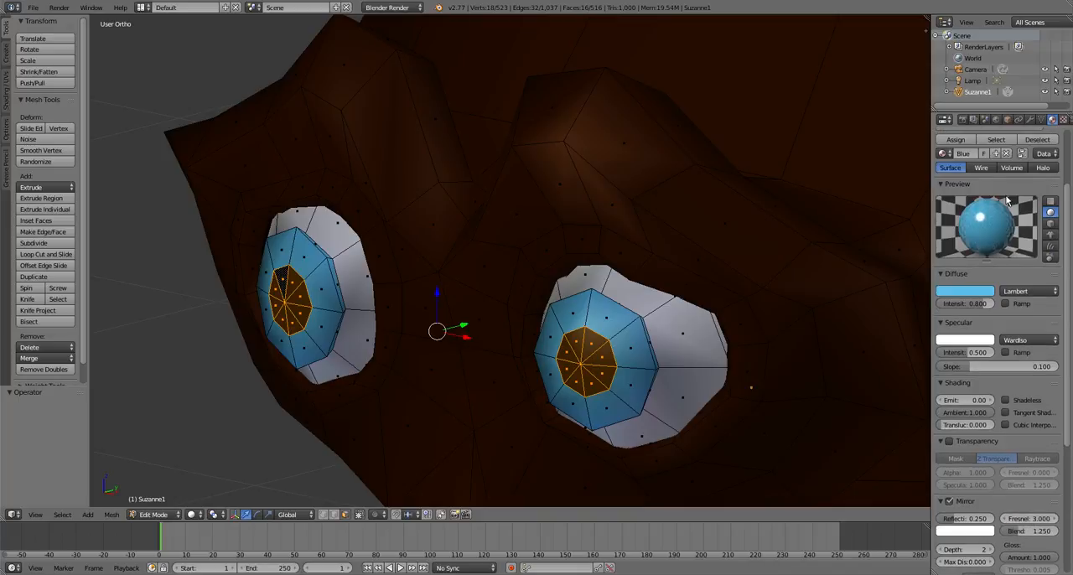
scroll(1008, 202, "up", 2)
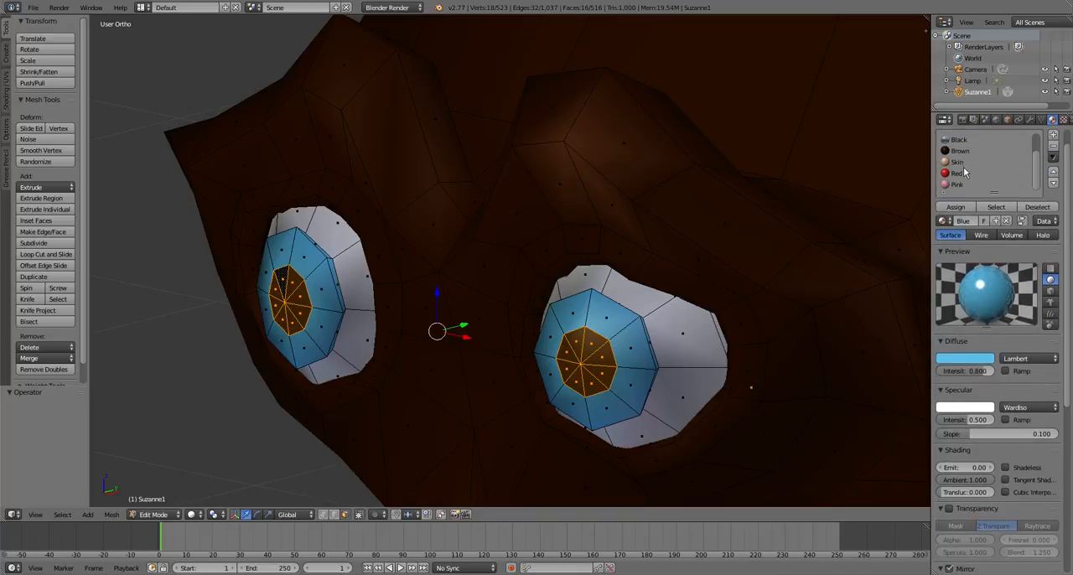
scroll(963, 172, "up", 2)
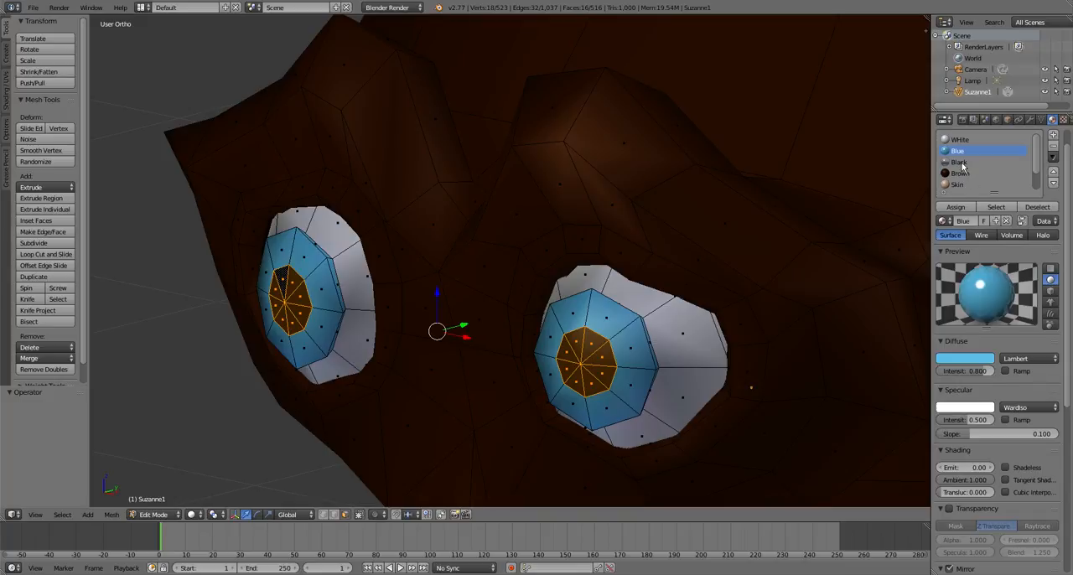
Choose the Black material and set its mirror Blend to 0.15
left_click(960, 162)
scroll(1018, 310, "down", 5)
scroll(1019, 310, "down", 1)
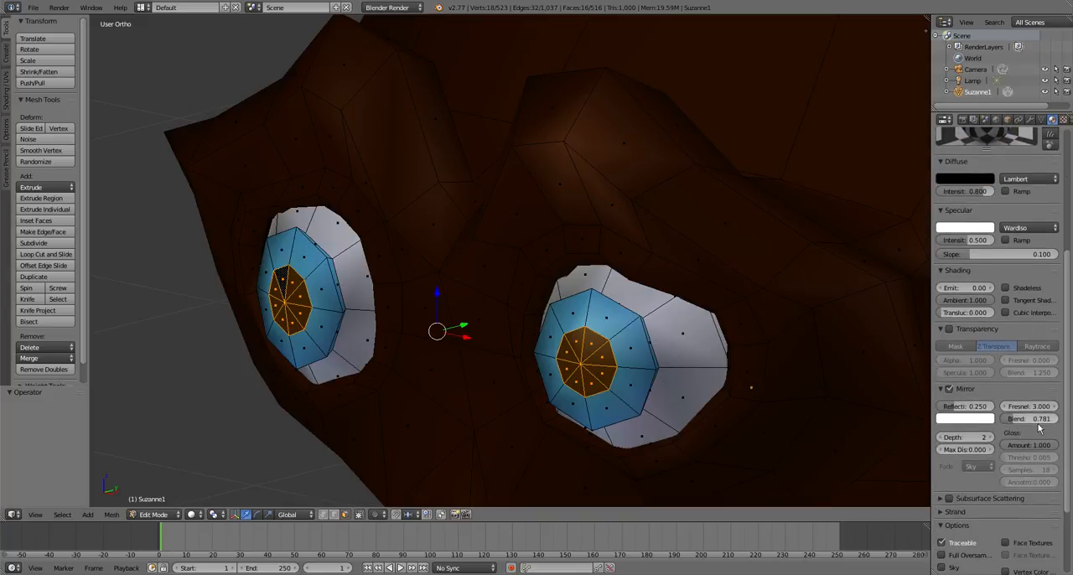
left_click(1036, 419)
type(".1")
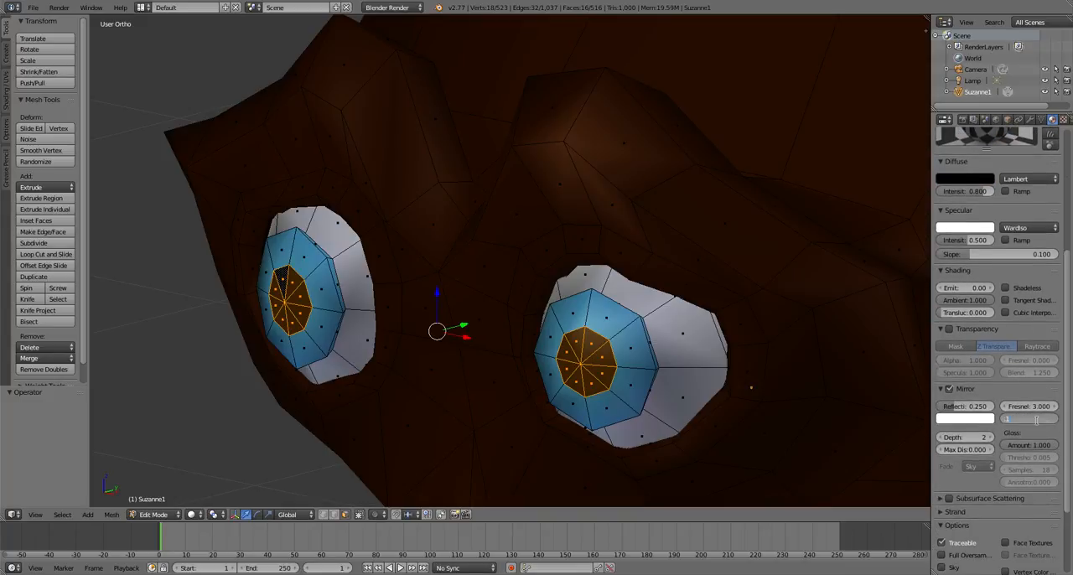
type("5")
key("Return")
scroll(1044, 383, "up", 6)
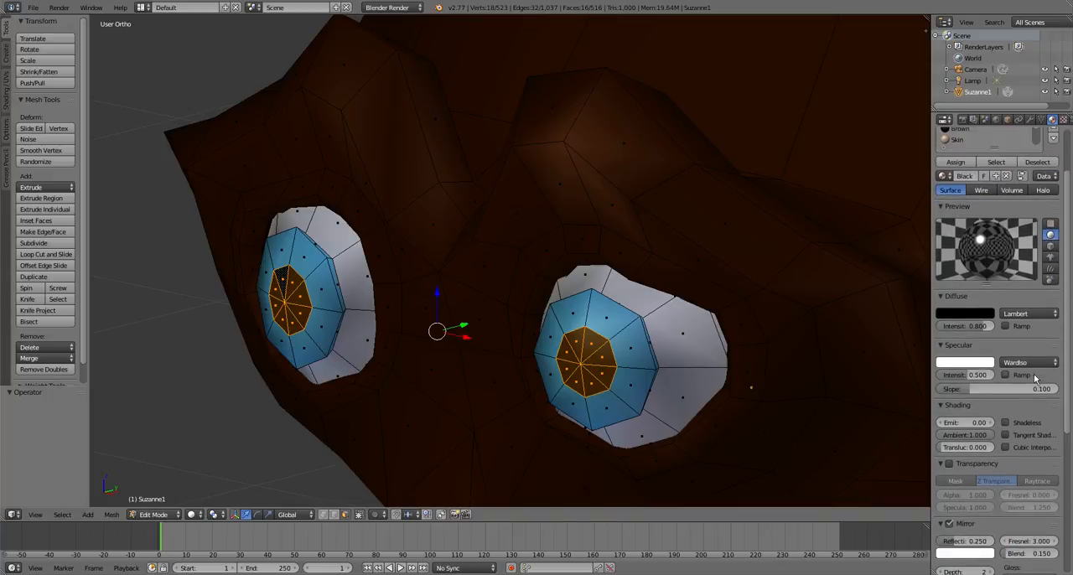
scroll(1031, 378, "up", 2)
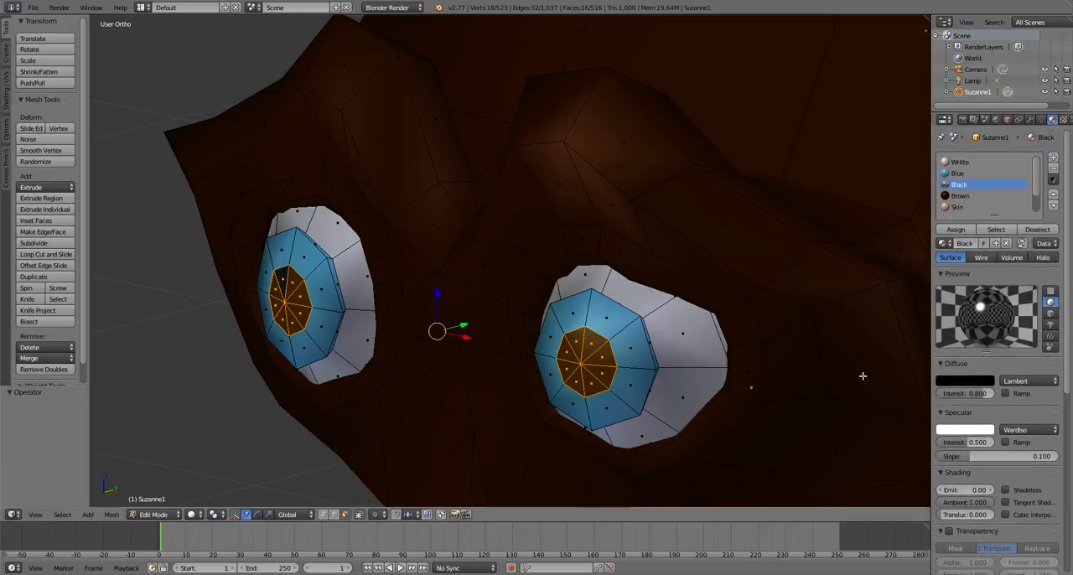
Return to Object Mode and examine the monkey's eyes and head from the front and the side
key("Tab")
scroll(615, 351, "down", 5)
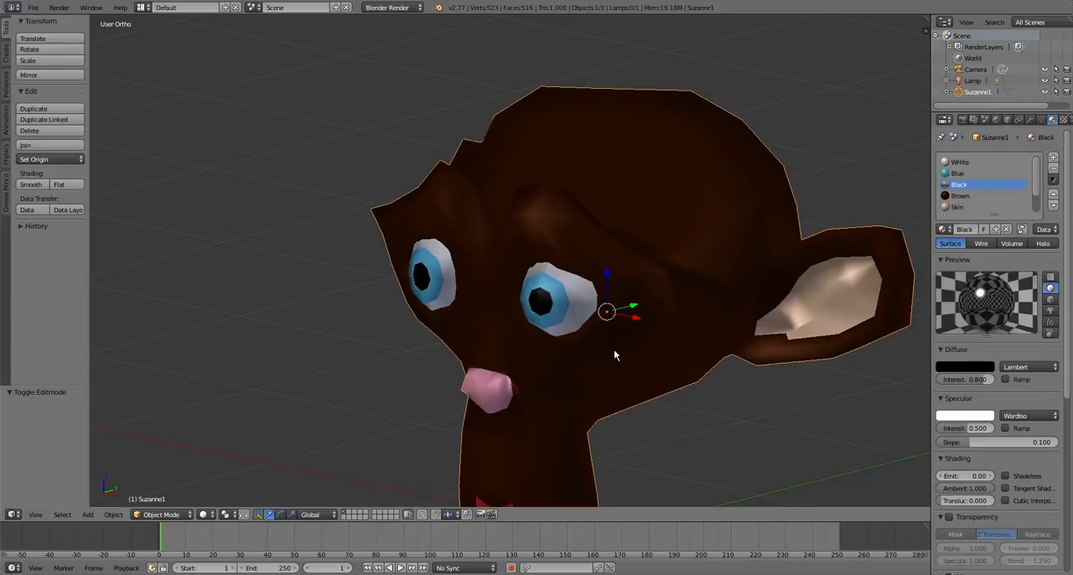
scroll(613, 349, "down", 2)
scroll(590, 356, "down", 1)
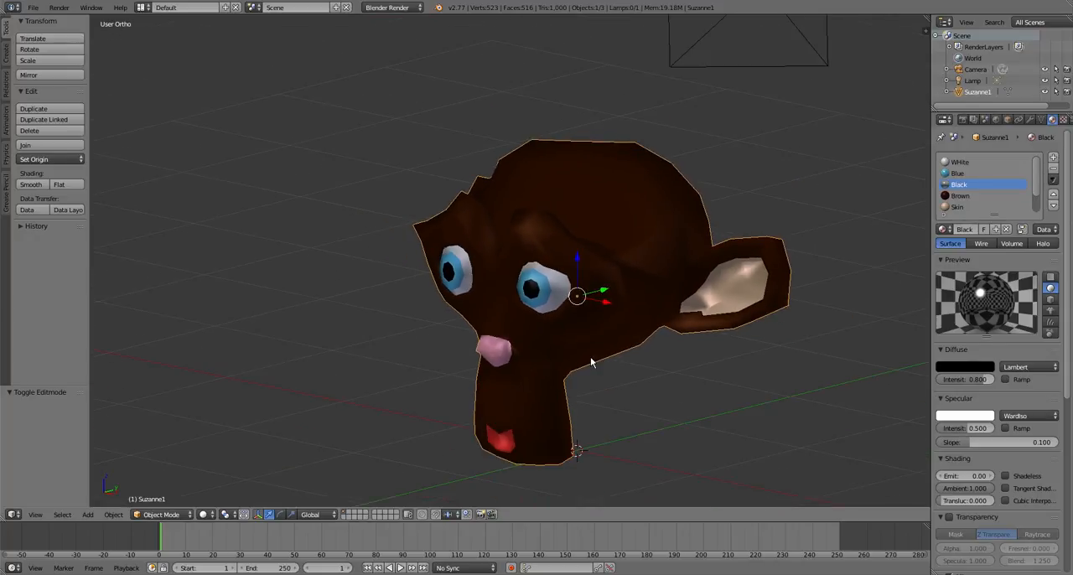
scroll(590, 356, "up", 3)
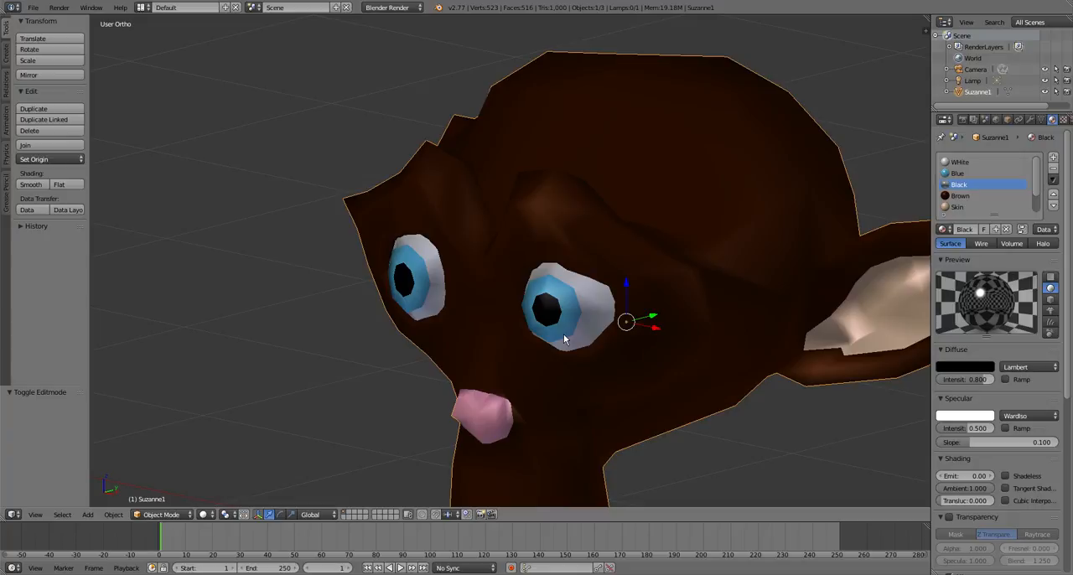
scroll(564, 336, "down", 6)
scroll(536, 368, "up", 3)
scroll(535, 383, "down", 2)
middle_click_drag(534, 383, 546, 433)
scroll(532, 344, "up", 2)
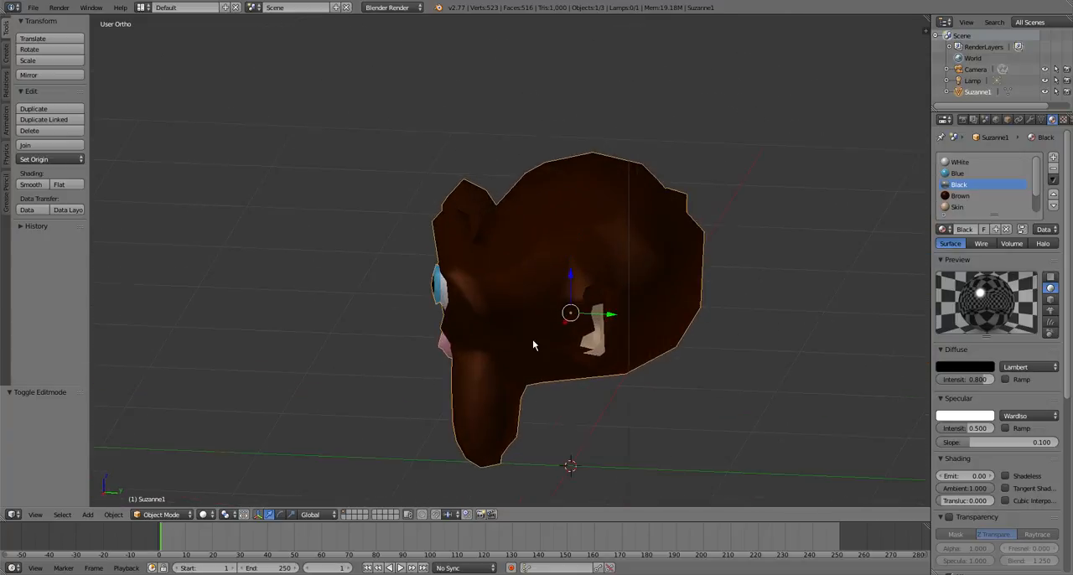
scroll(488, 316, "down", 2)
scroll(520, 311, "up", 2)
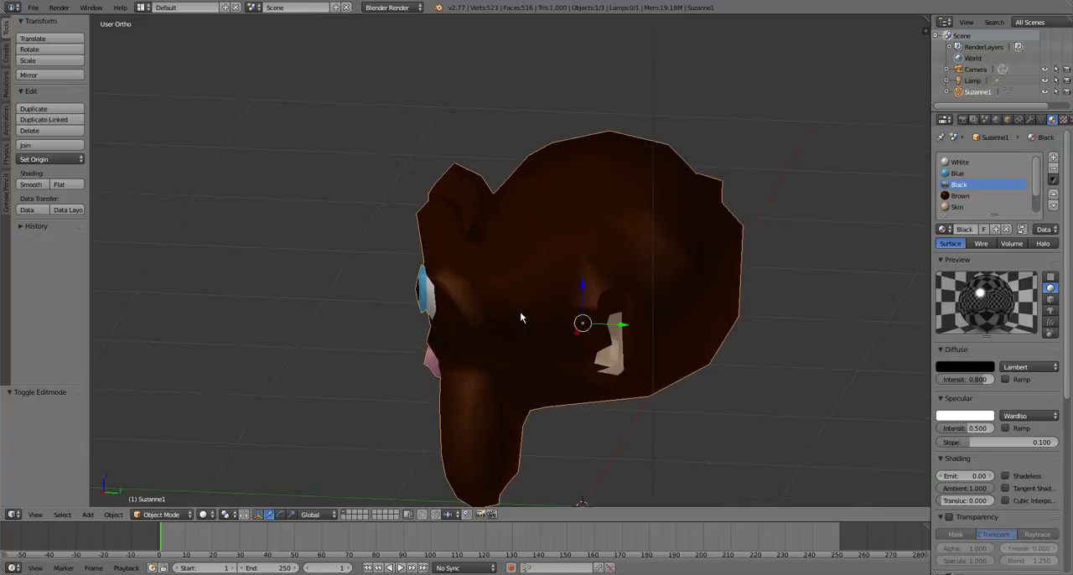
In Edit Mode, hide the vertical face loop behind the brows and muzzle, and the linked back of the head with the ears
key("Tab")
key("a")
key("a")
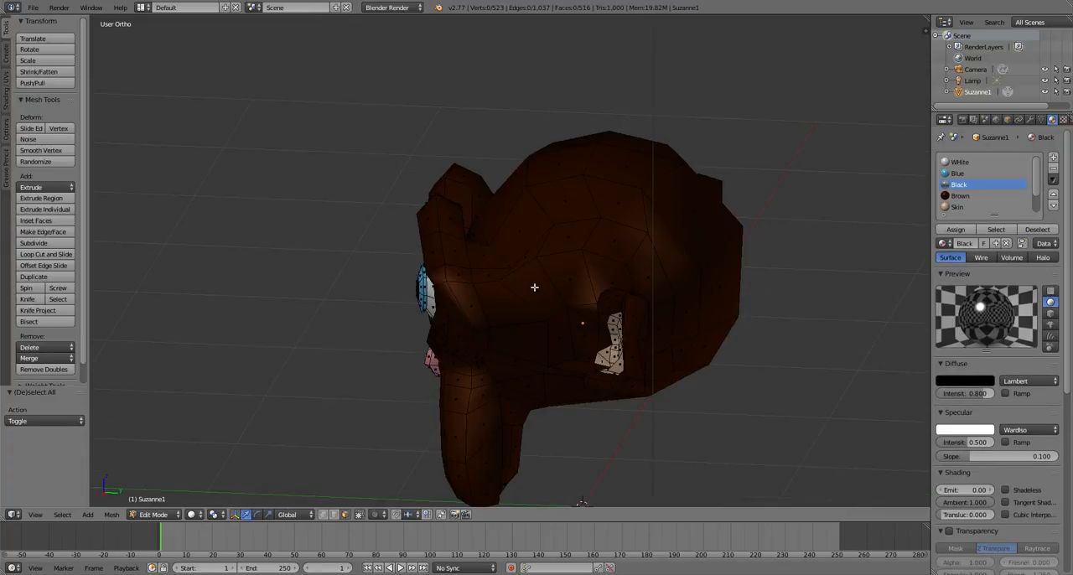
right_click(489, 282, "alt")
key("a")
right_click(482, 331, "alt")
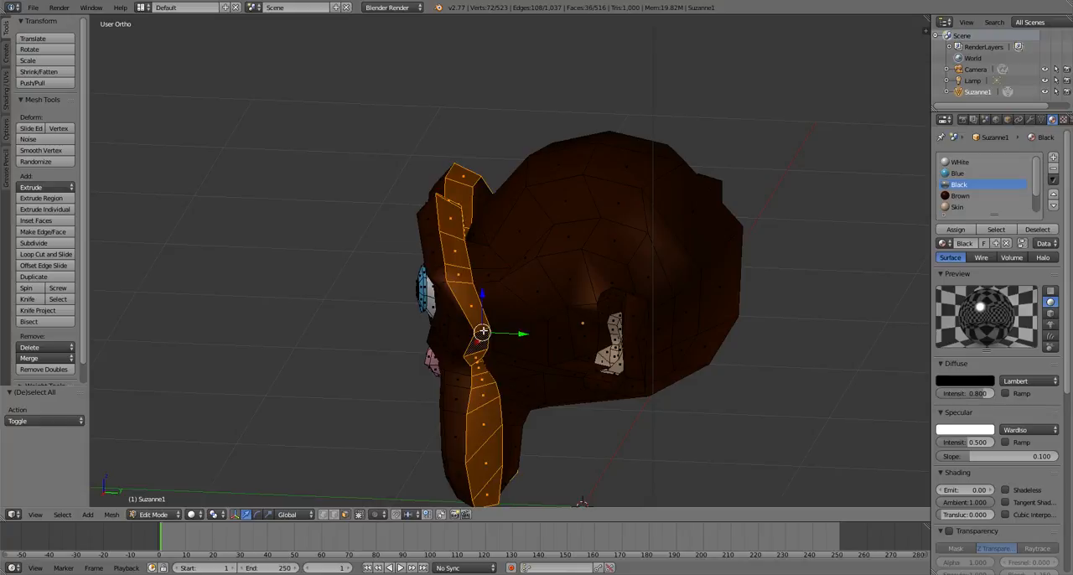
key("h")
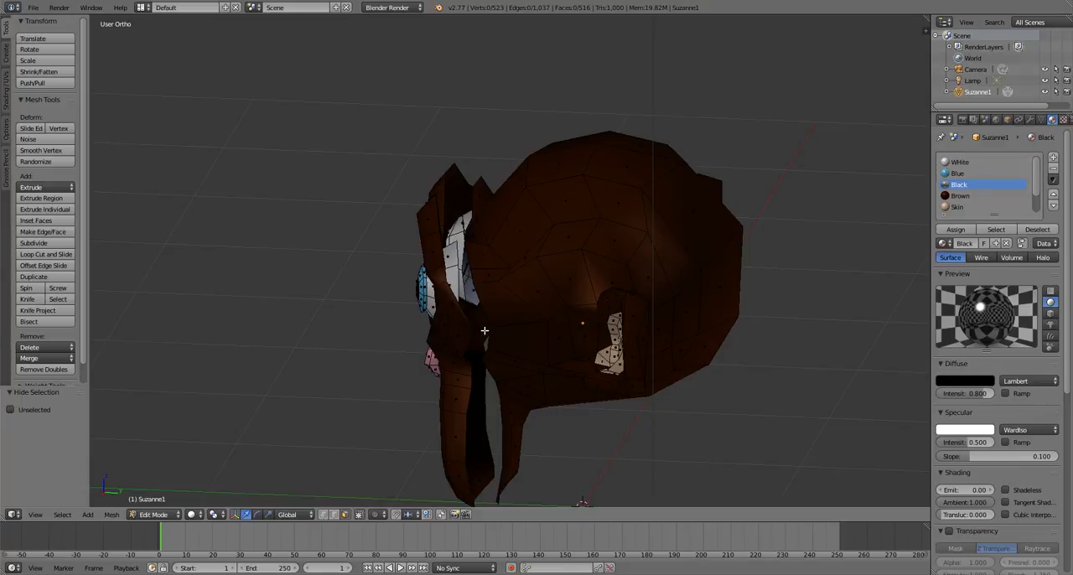
key("l")
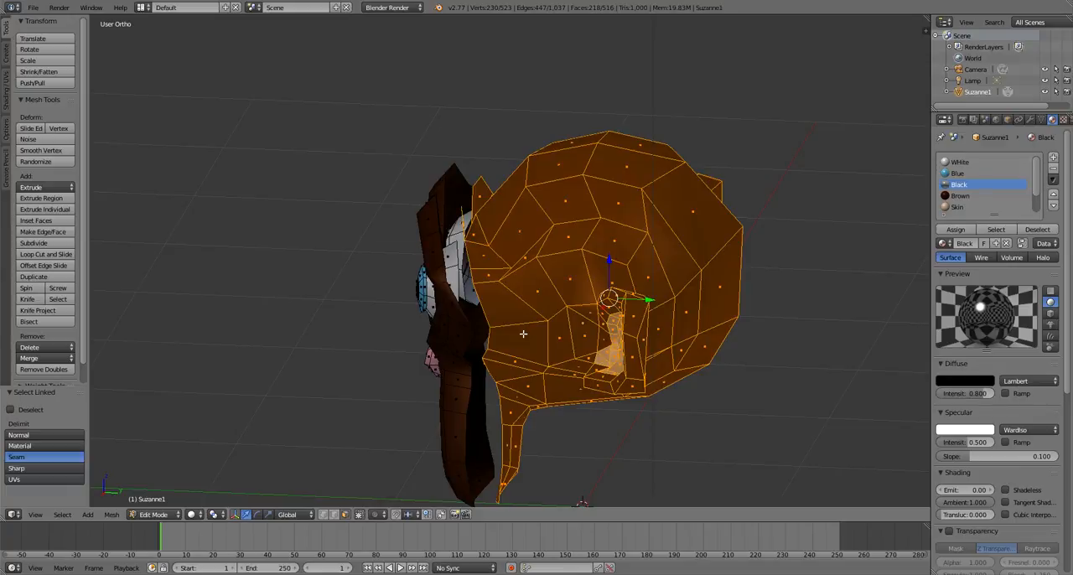
key("h")
Select both linked eyes on the remaining face and hide them
middle_click_drag(522, 333, 774, 349)
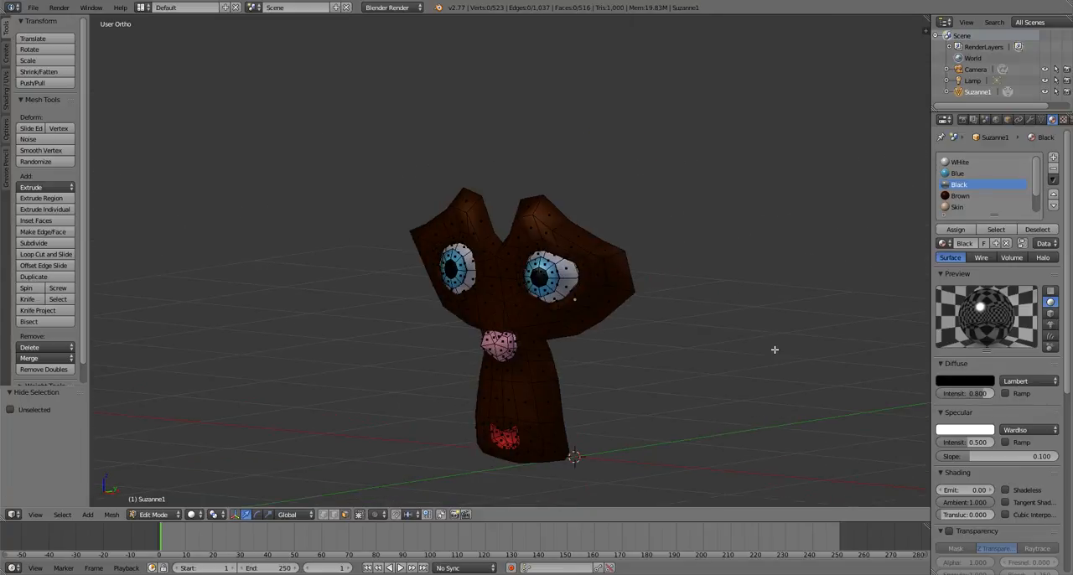
scroll(775, 349, "up", 3)
key("l")
key("l")
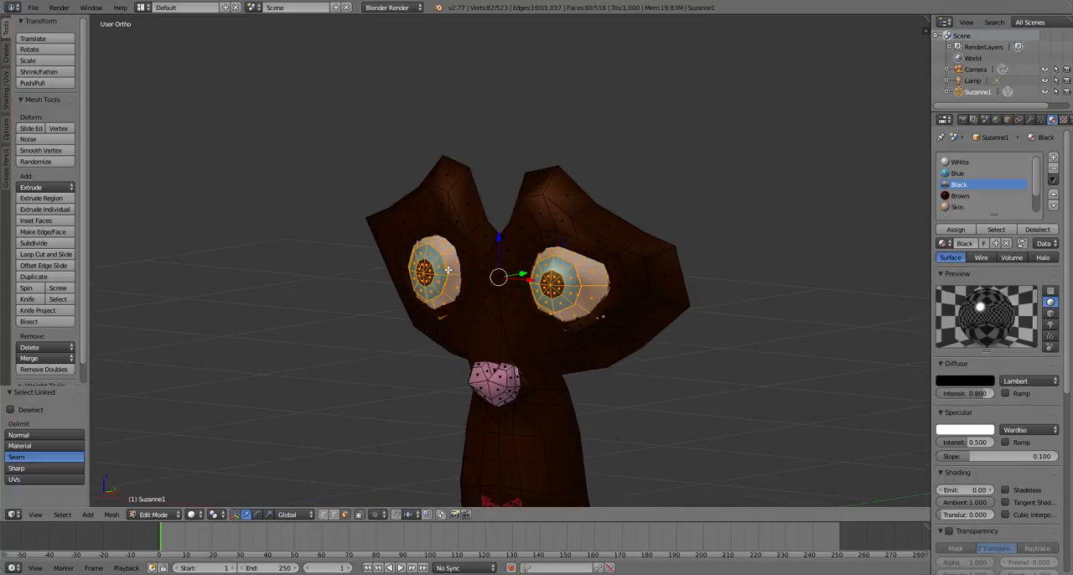
key("h")
Hide the nose by hiding its outer face loop and the linked nose faces in front of it
scroll(515, 385, "up", 3)
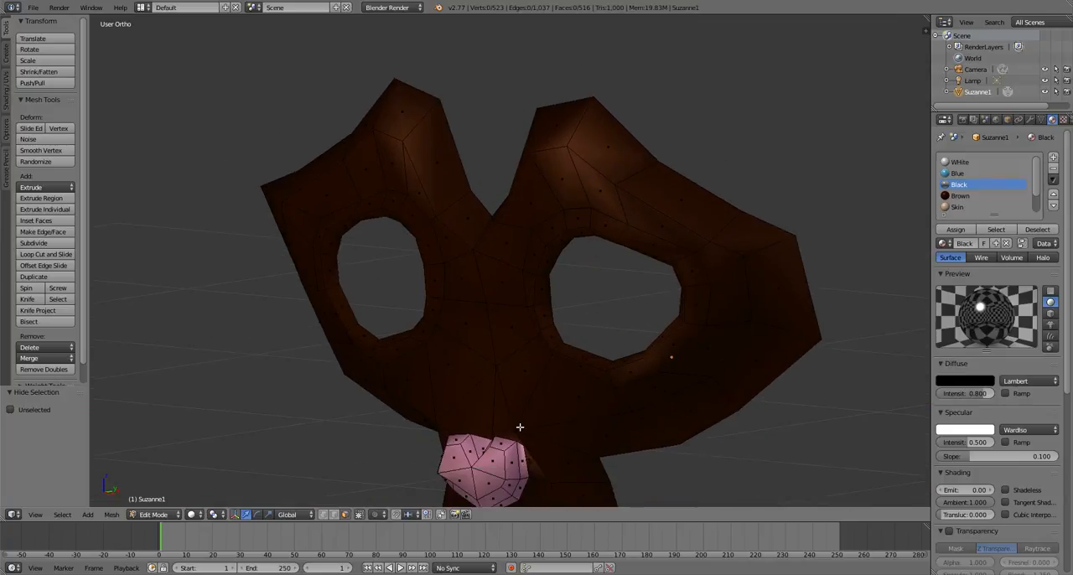
scroll(519, 437, "down", 3)
middle_click_drag(455, 411, 366, 409)
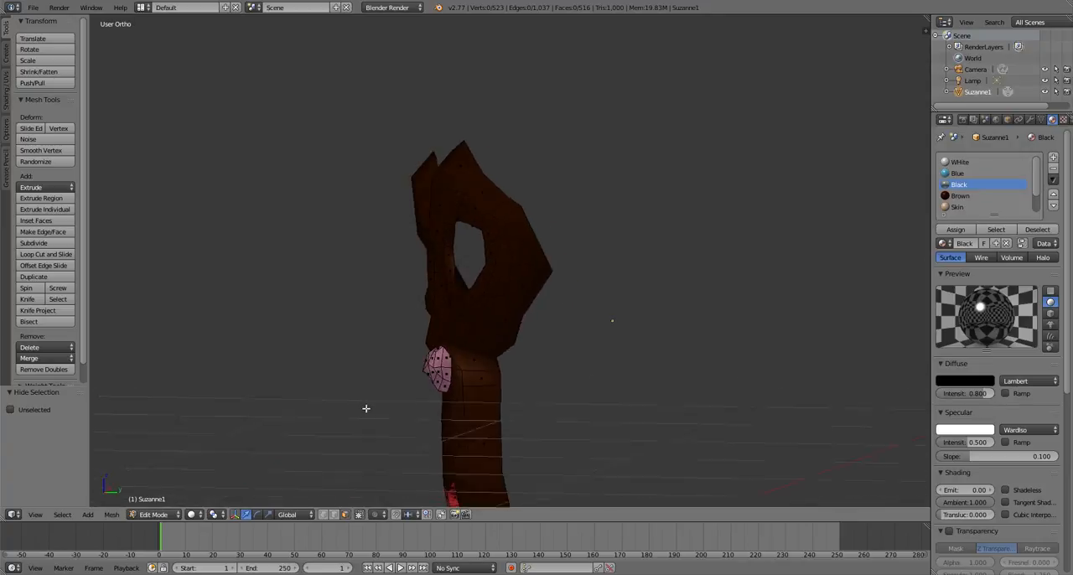
scroll(383, 393, "up", 4)
scroll(359, 469, "down", 4)
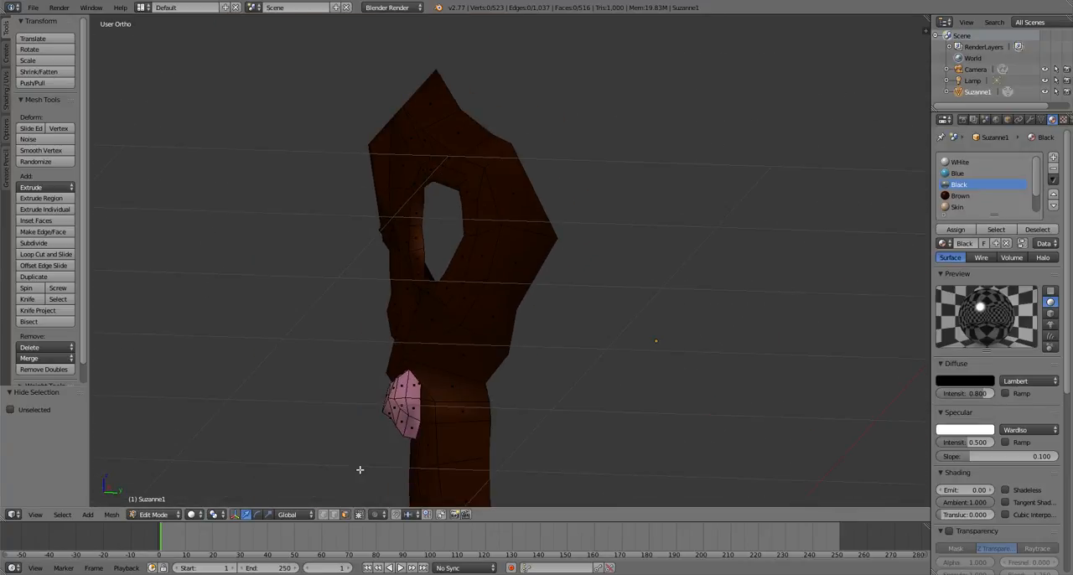
key("l")
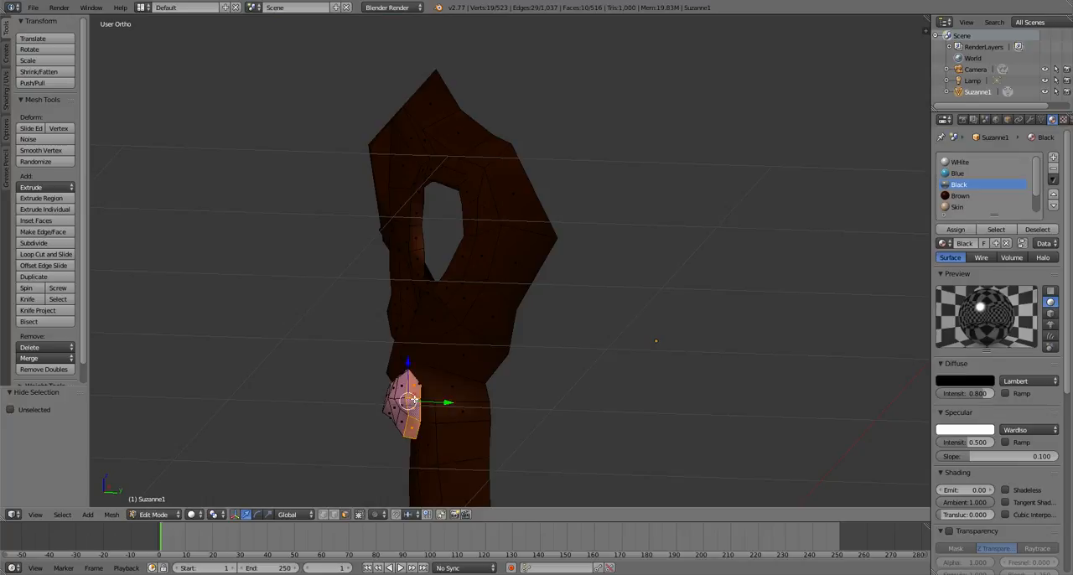
key("h")
key("l")
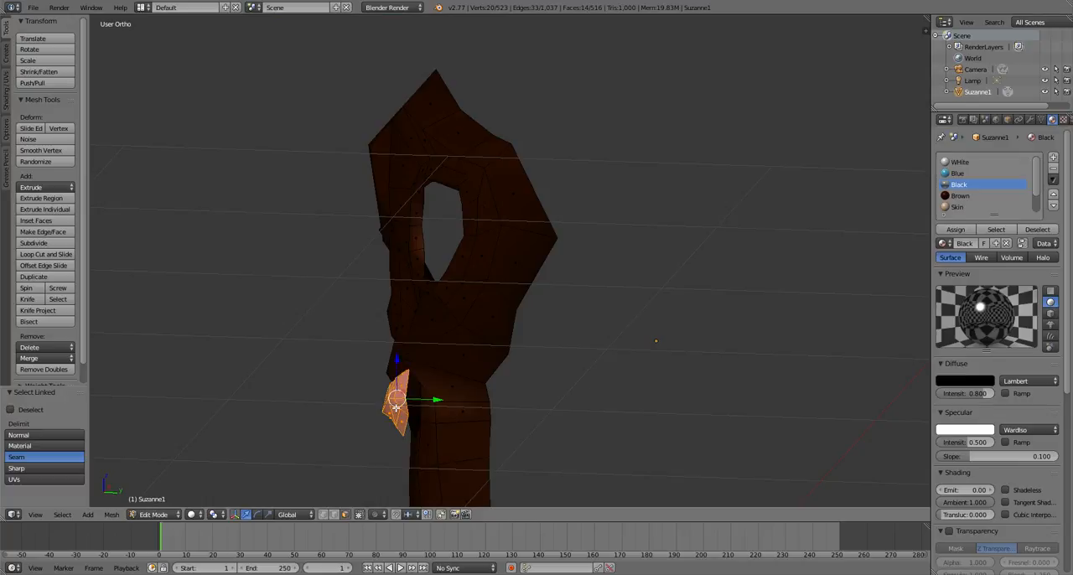
key("h")
Hide the red mouth by hiding its outer lip loop and the linked inner mouth faces
scroll(397, 407, "down", 4)
scroll(400, 402, "up", 5)
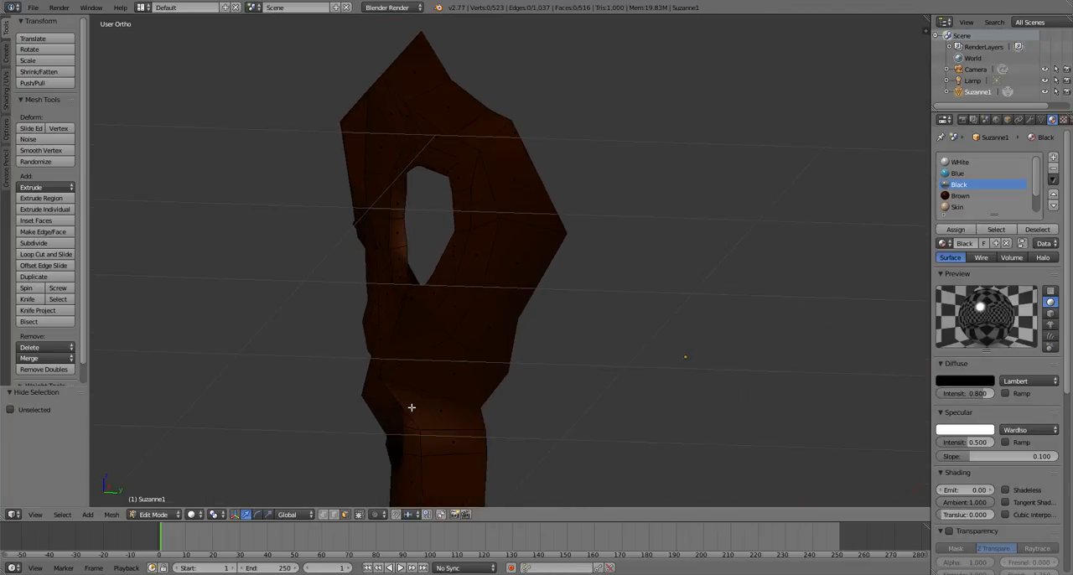
middle_click_drag(412, 410, 435, 310, "shift")
scroll(505, 371, "down", 5)
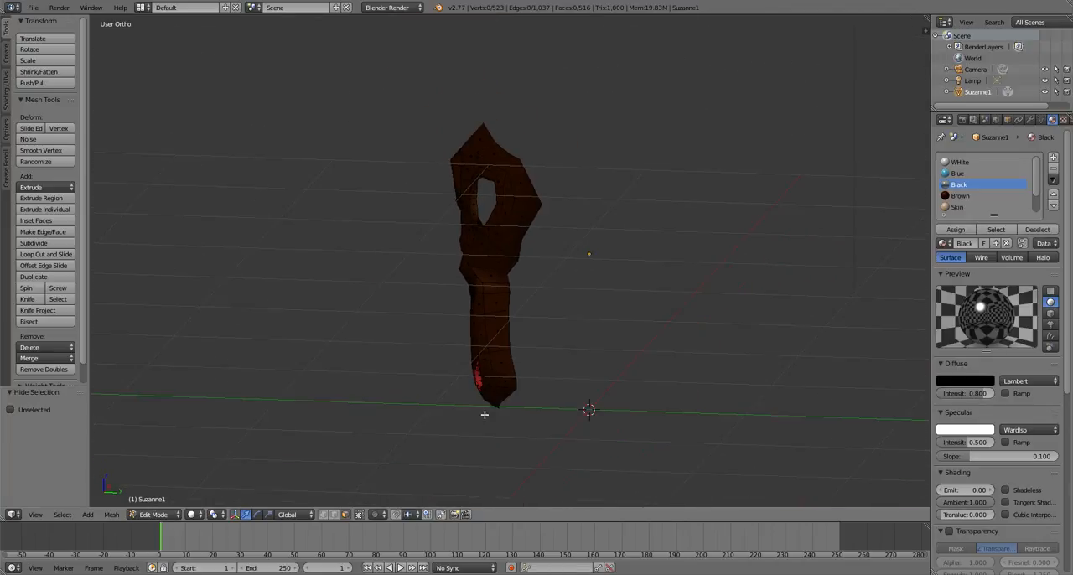
middle_click_drag(483, 414, 690, 337)
scroll(594, 394, "up", 6)
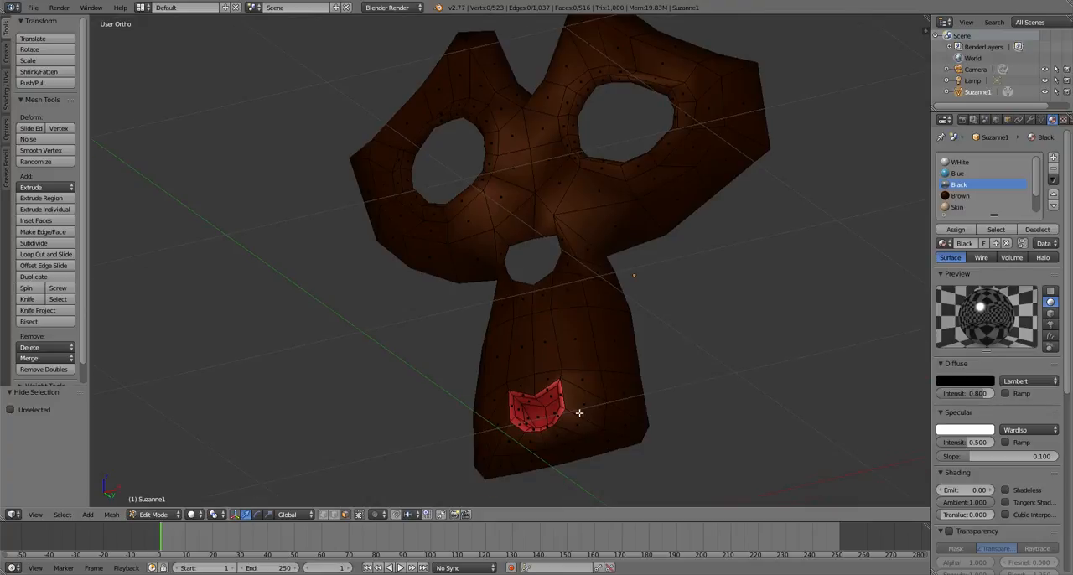
scroll(514, 383, "up", 2)
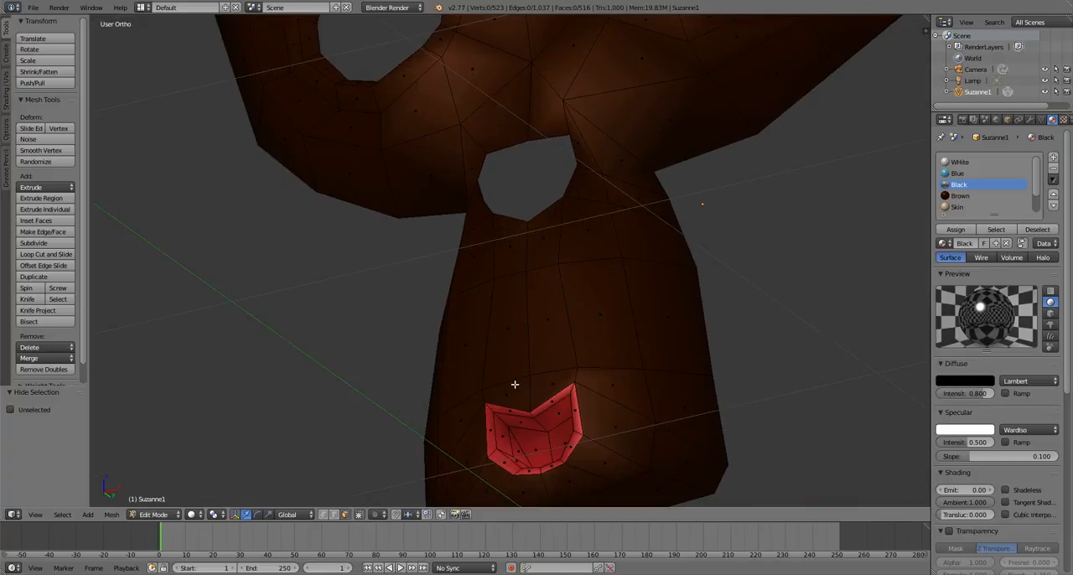
key("l")
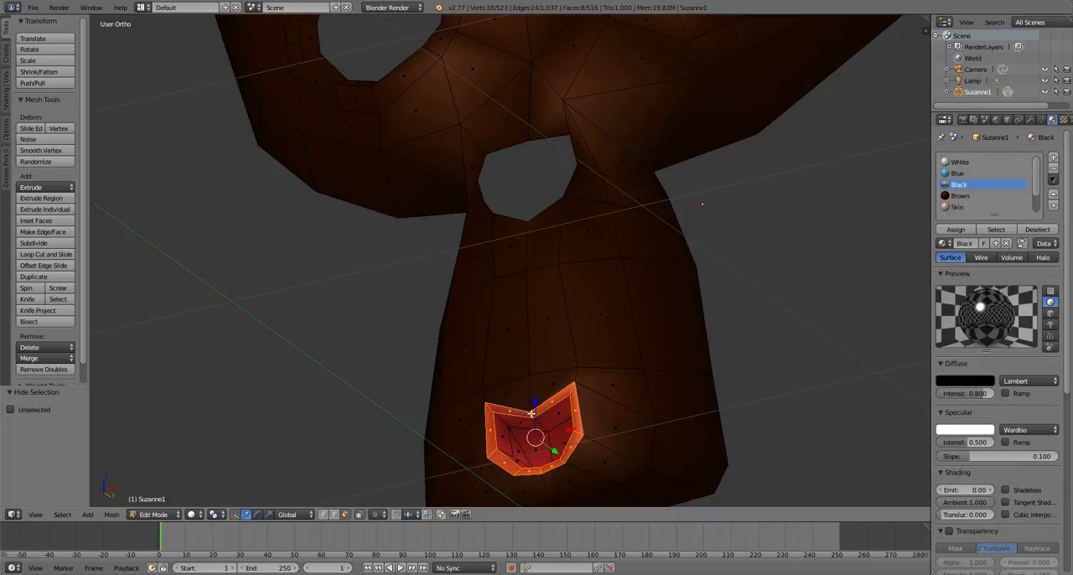
key("a")
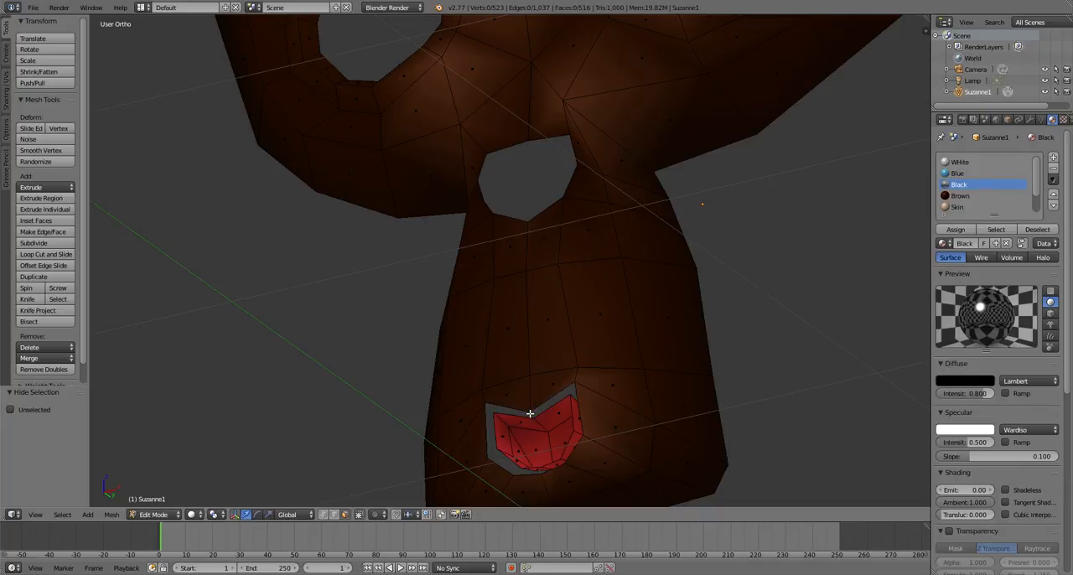
key("l")
key("h")
Select all the visible mask-shaped face geometry and assign the Skin material to it
scroll(540, 361, "down", 3)
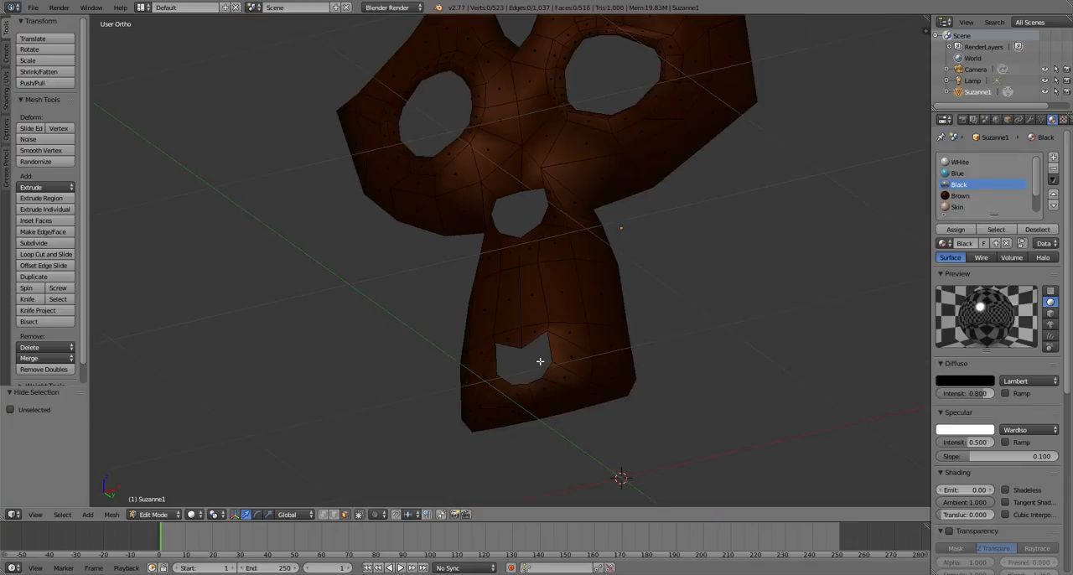
scroll(539, 361, "down", 3)
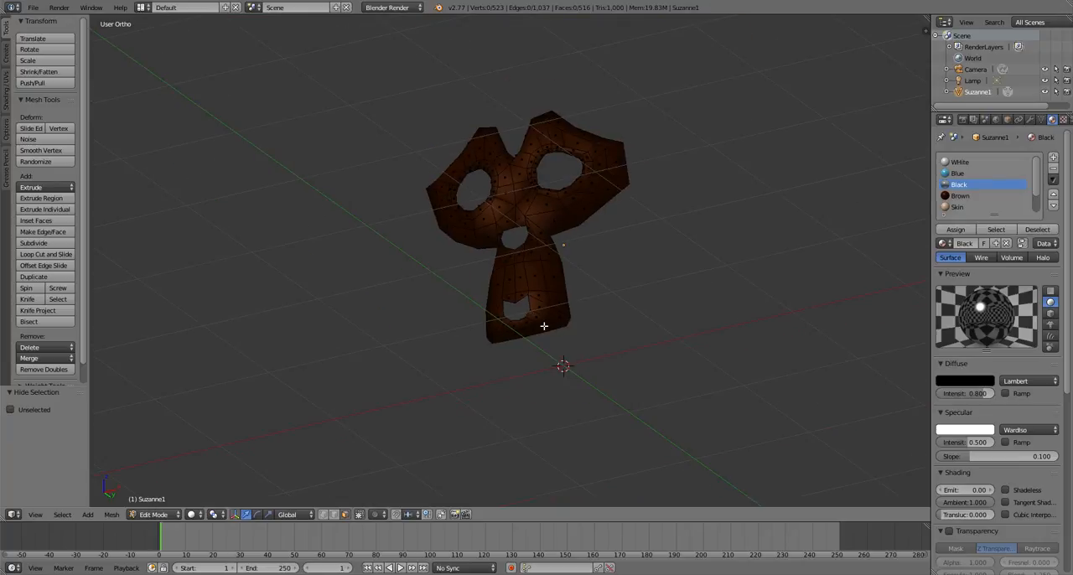
middle_click_drag(543, 326, 640, 458)
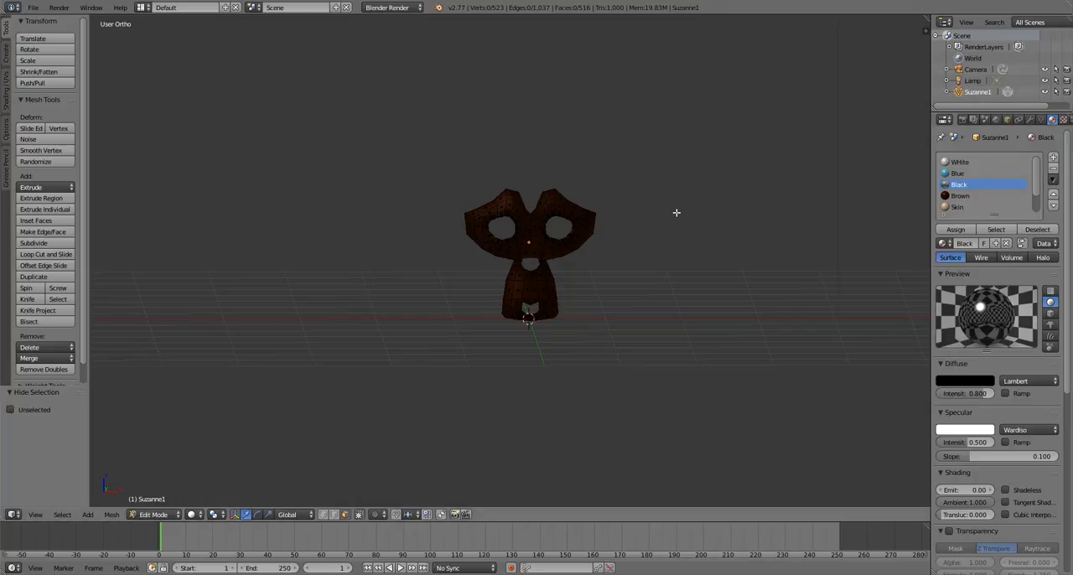
key("a")
left_click(957, 206)
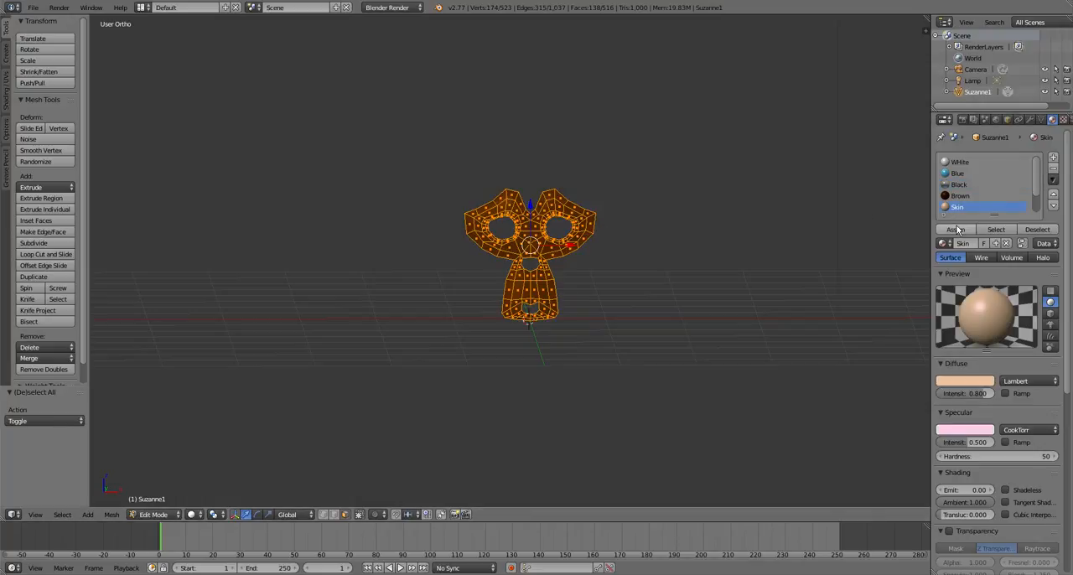
left_click(957, 230)
scroll(661, 251, "up", 6)
Reveal all hidden parts of the head and leave the whole mesh deselected
key("a")
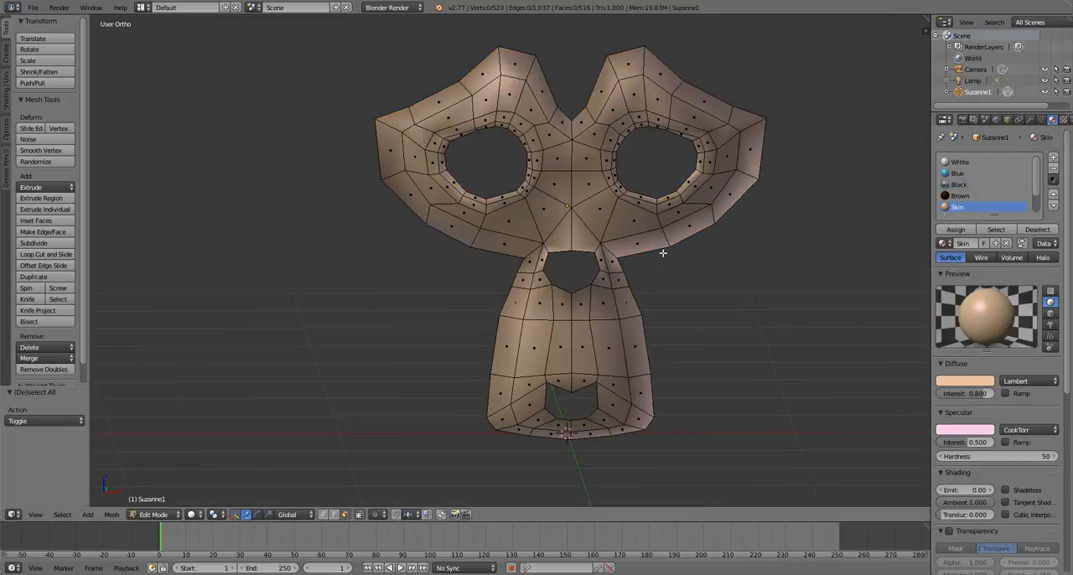
key("alt+h")
key("a")
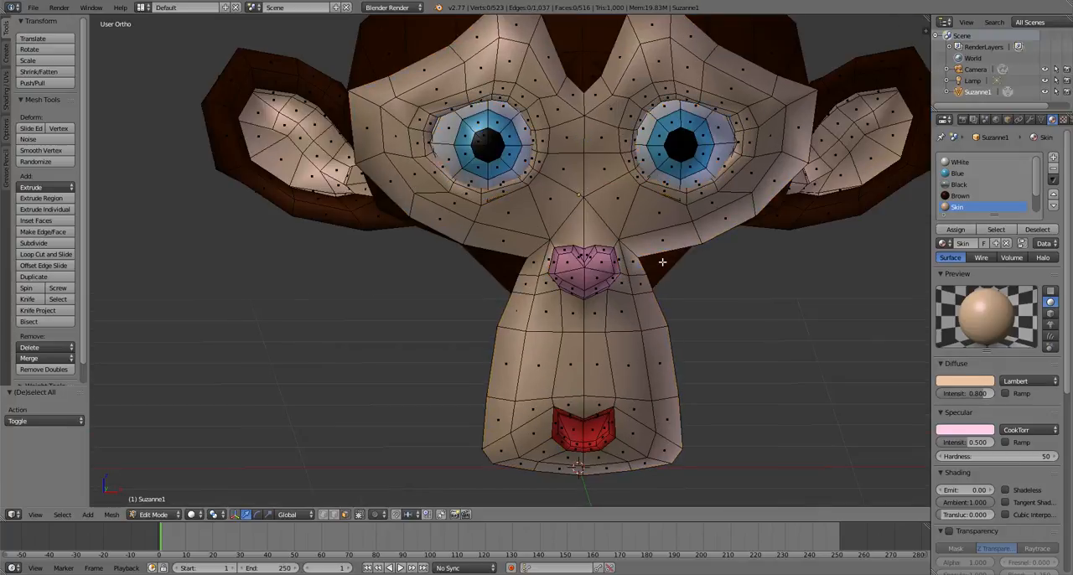
Select the face loop forming the outer rim of the face mask, assign the Skin material to it, and deselect everything
scroll(659, 277, "down", 5)
middle_click_drag(657, 308, 359, 460)
scroll(405, 293, "up", 5)
right_click(374, 170, "alt")
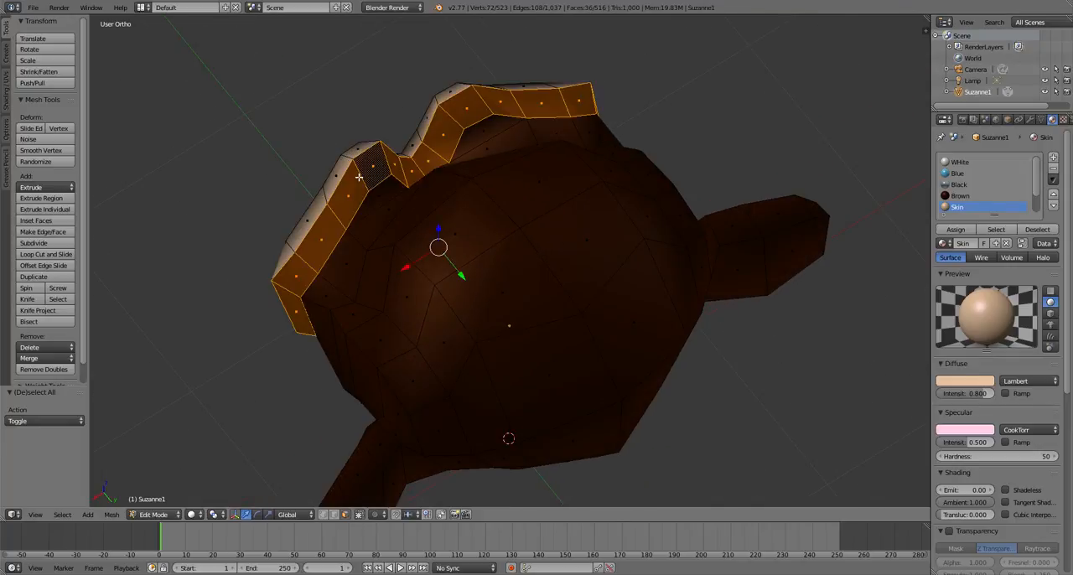
scroll(417, 324, "down", 2)
middle_click_drag(416, 324, 489, 158)
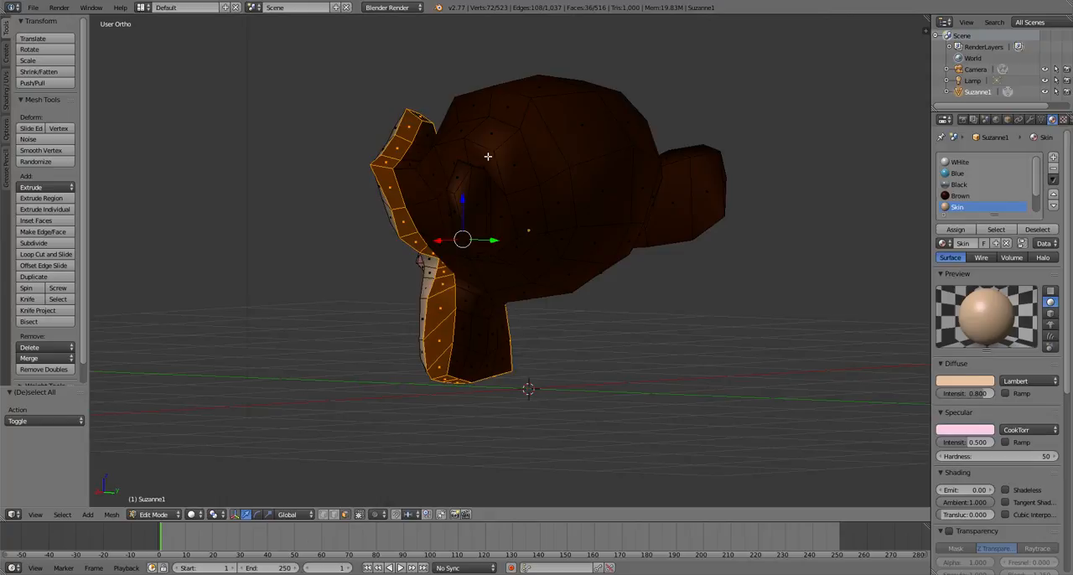
left_click(956, 229)
scroll(427, 299, "up", 3)
scroll(418, 335, "down", 1)
key("a")
Select the brown face loops behind and beneath the muzzle, assign the Skin material to them, and deselect everything
middle_click_drag(412, 368, 428, 321)
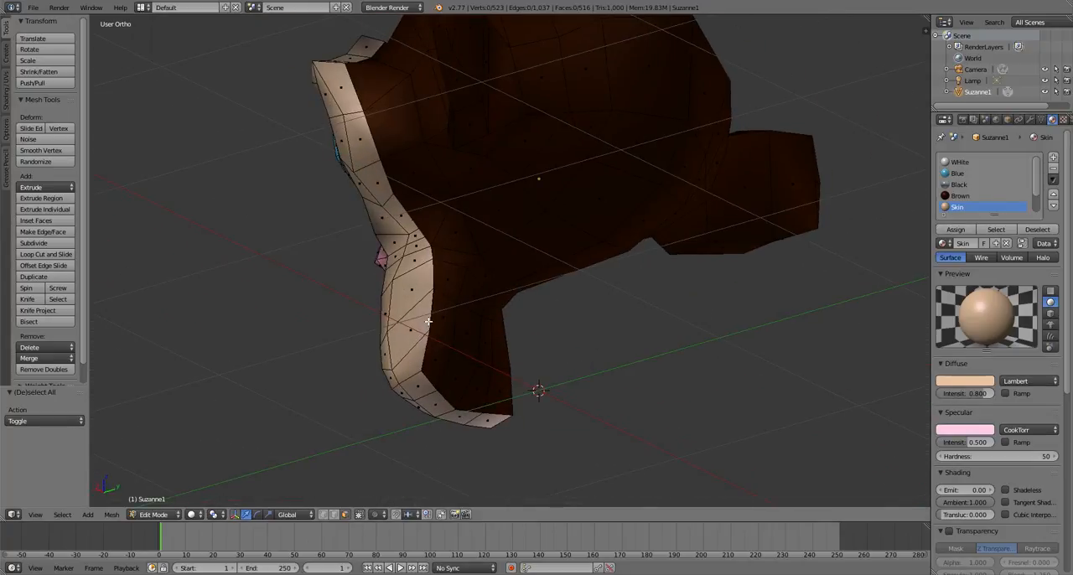
right_click(461, 290, "alt")
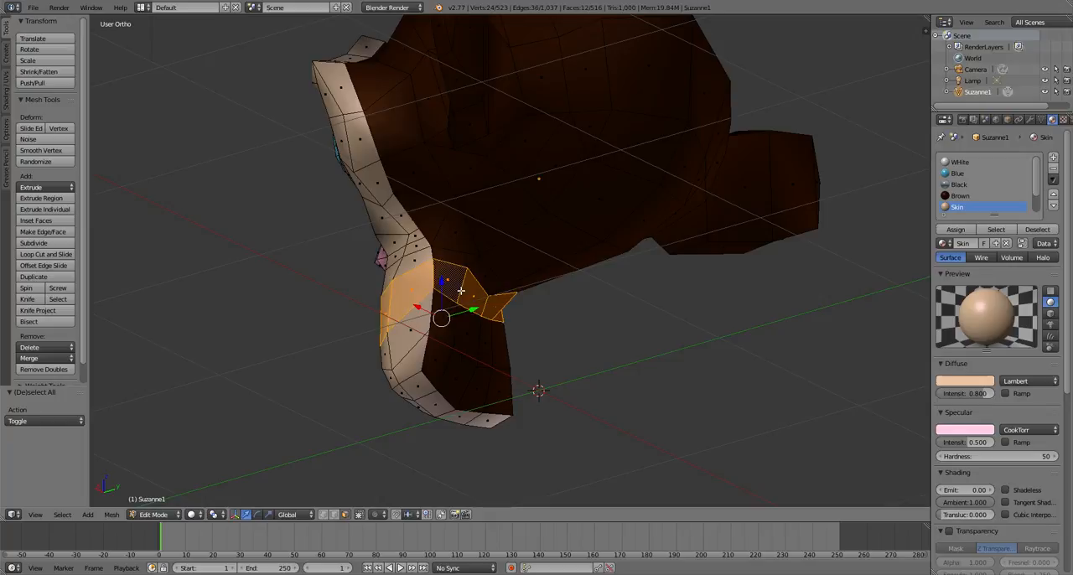
right_click(455, 324, "alt+shift")
right_click(443, 362, "shift")
right_click(457, 375, "shift")
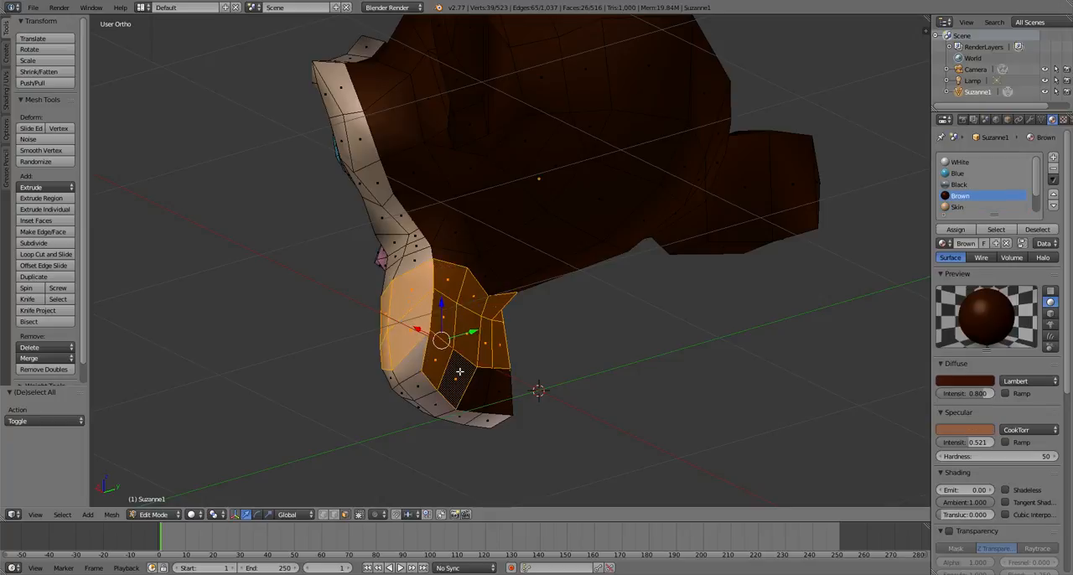
right_click(475, 385, "shift")
right_click(486, 392, "shift")
middle_click_drag(486, 392, 586, 388)
scroll(501, 363, "up", 2)
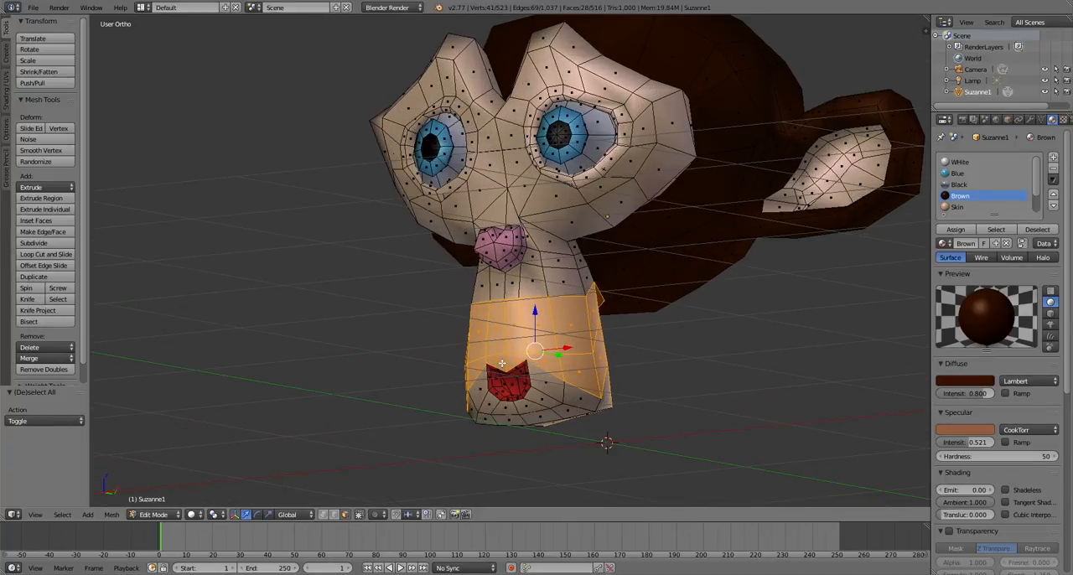
left_click(955, 207)
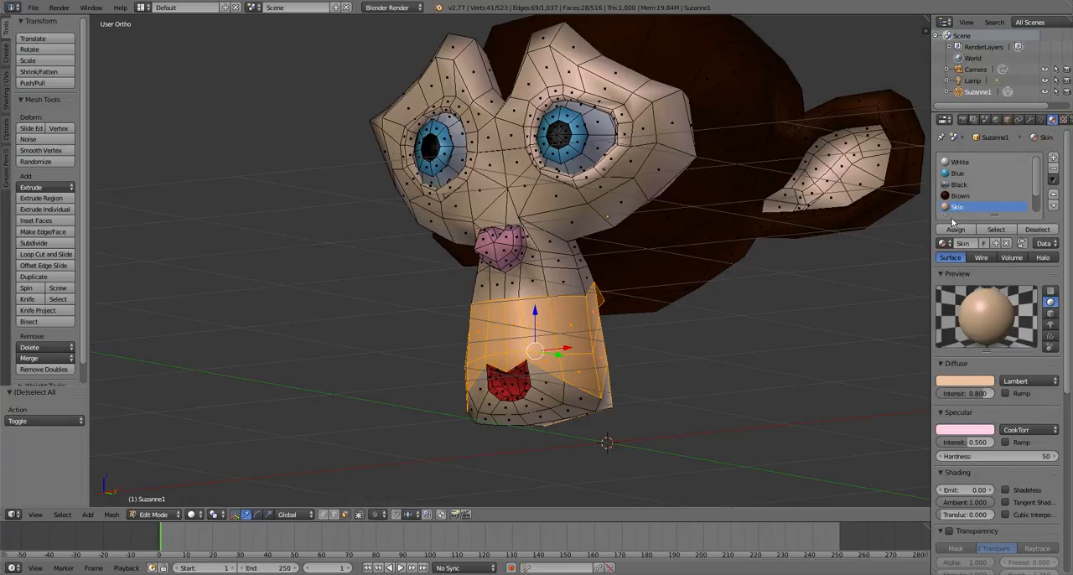
left_click(954, 229)
key("a")
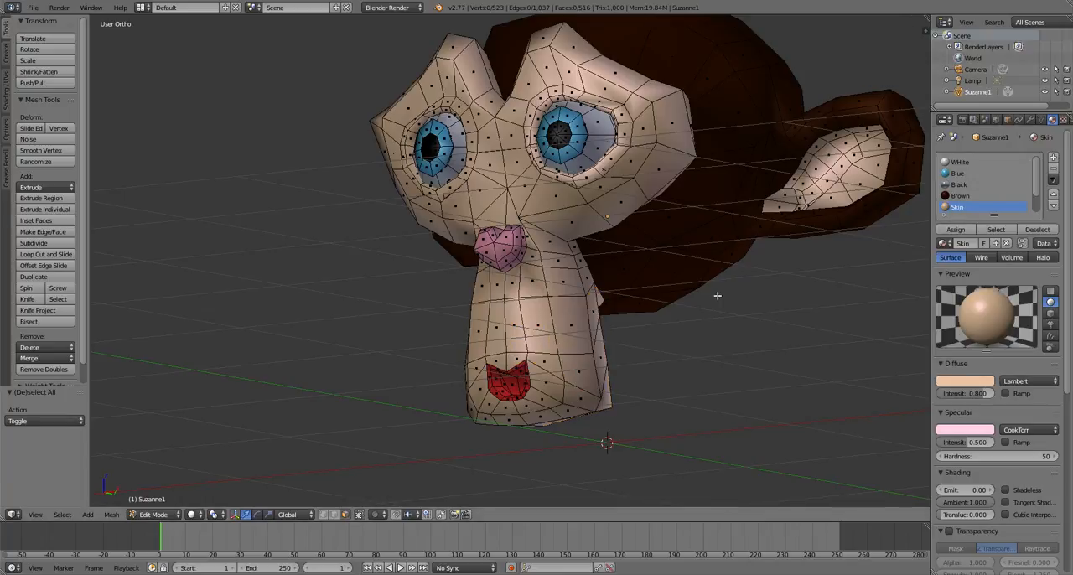
Return to Object Mode and lighten the Brown material's diffuse color to a reddish brown, RGB 0.102, 0.024, 0.011
key("Tab")
scroll(575, 315, "down", 5)
middle_click_drag(575, 315, 423, 490)
scroll(423, 491, "up", 5)
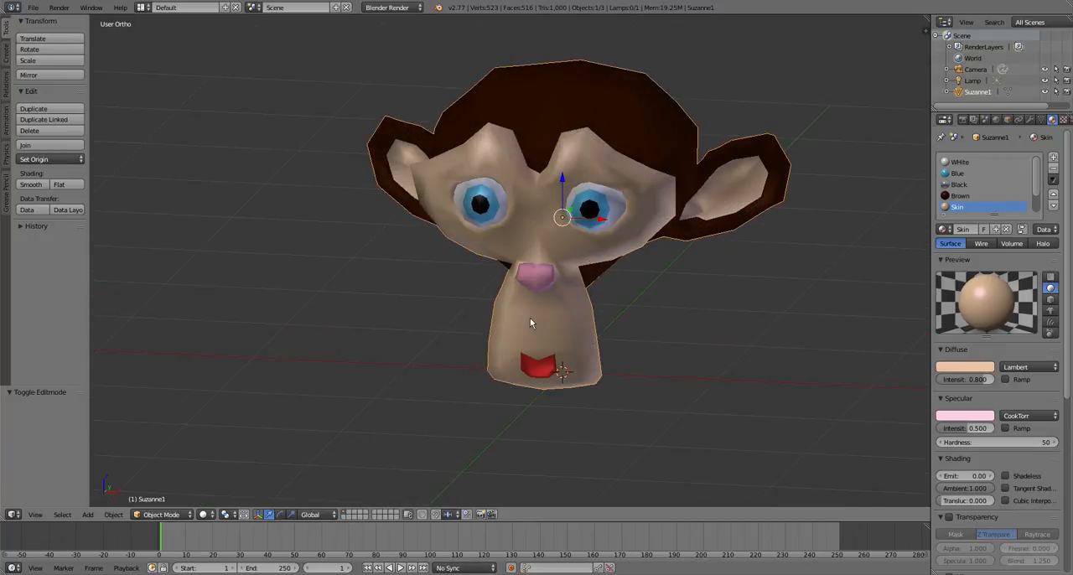
left_click(961, 197)
left_click(964, 367)
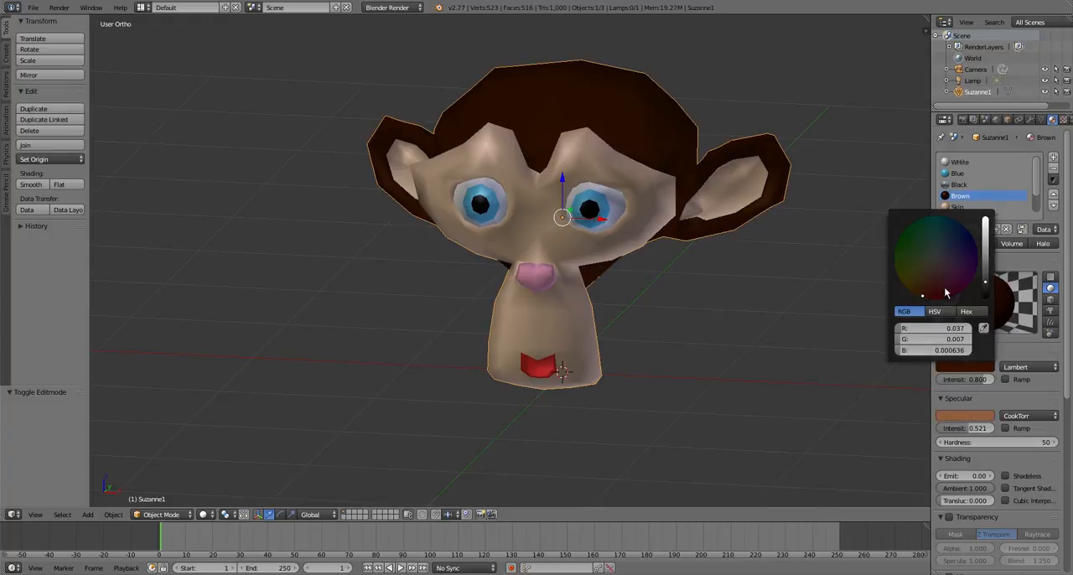
left_click_drag(945, 292, 925, 282)
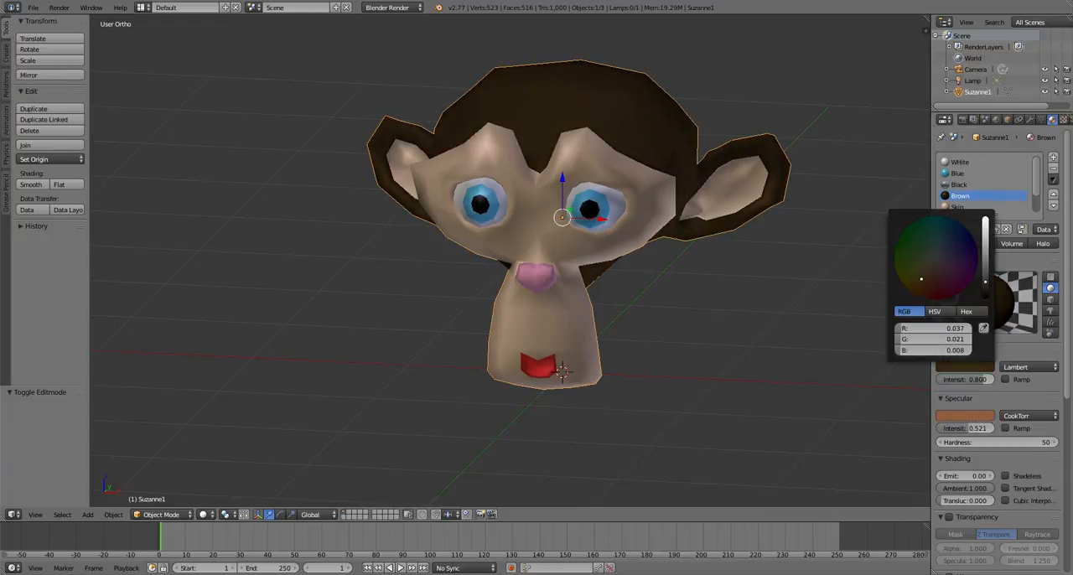
left_click_drag(985, 283, 984, 270)
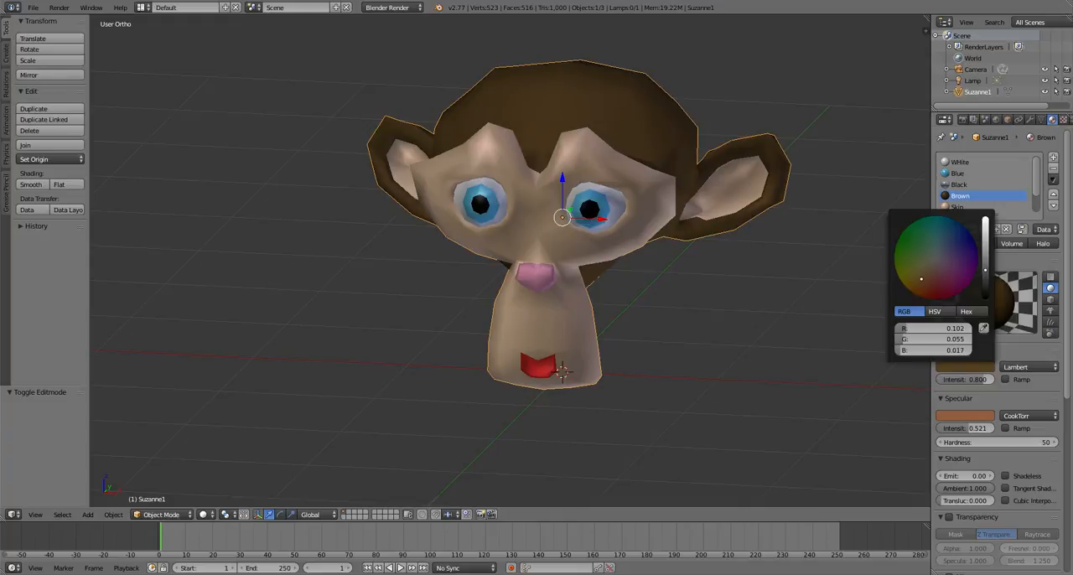
left_click_drag(922, 279, 927, 283)
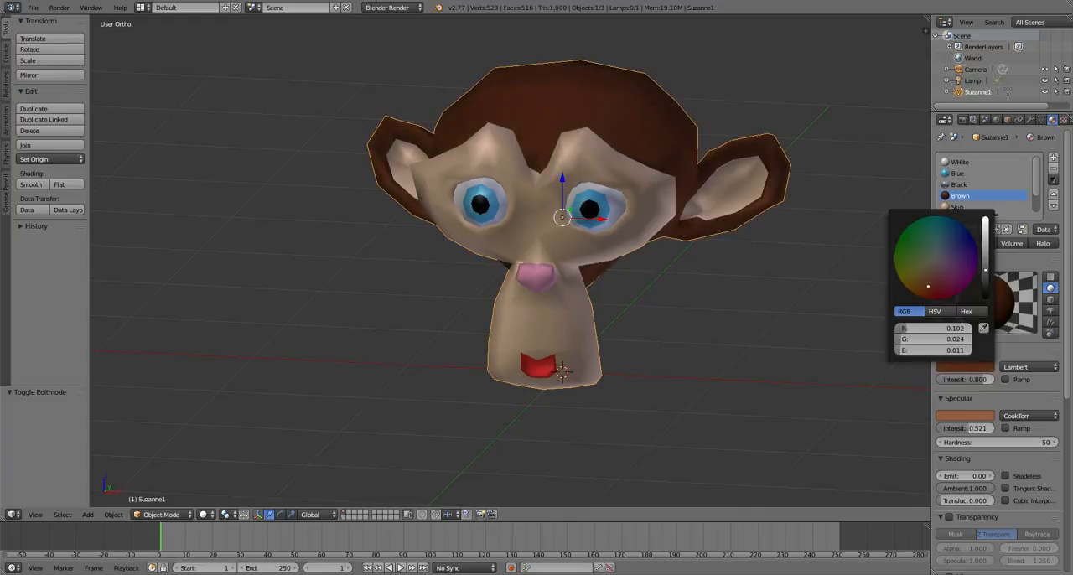
Apply Subdivide Smooth to the whole head mesh in Edit Mode, and return to Object Mode
scroll(634, 237, "up", 4)
scroll(573, 250, "down", 6)
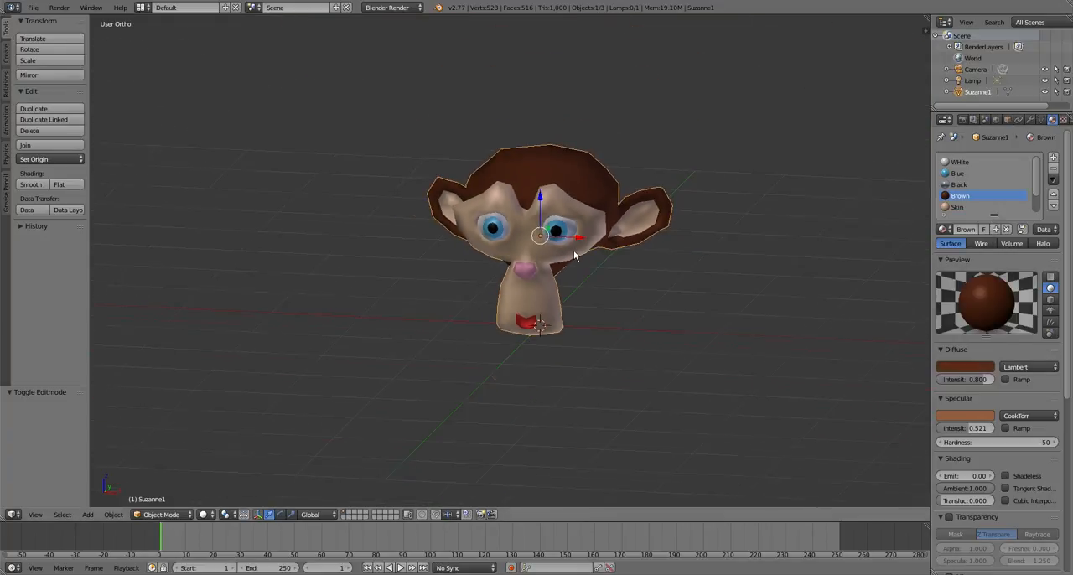
middle_click_drag(573, 250, 332, 321)
key("Tab")
scroll(333, 320, "up", 5)
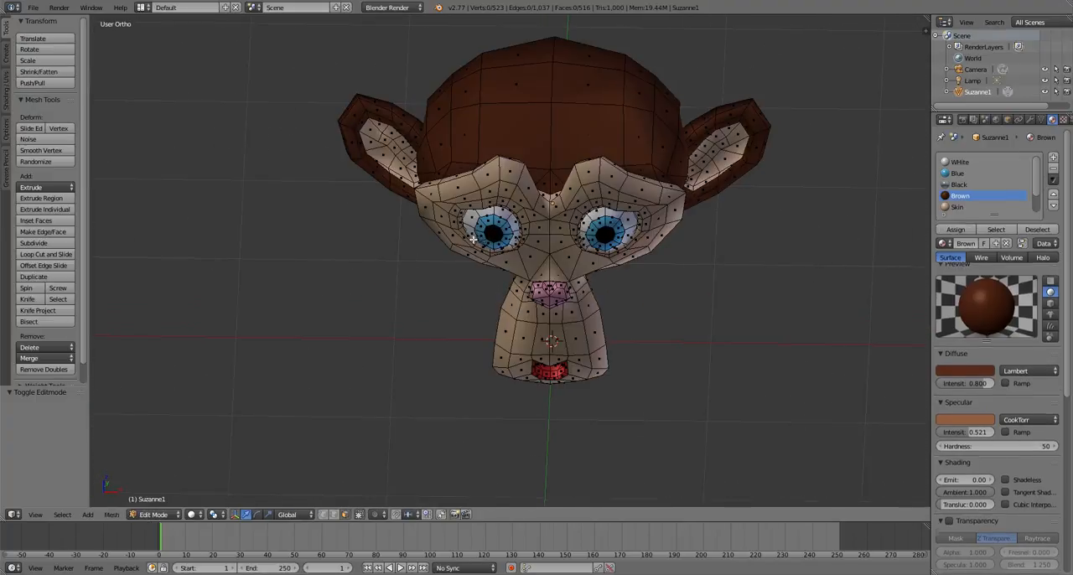
key("a")
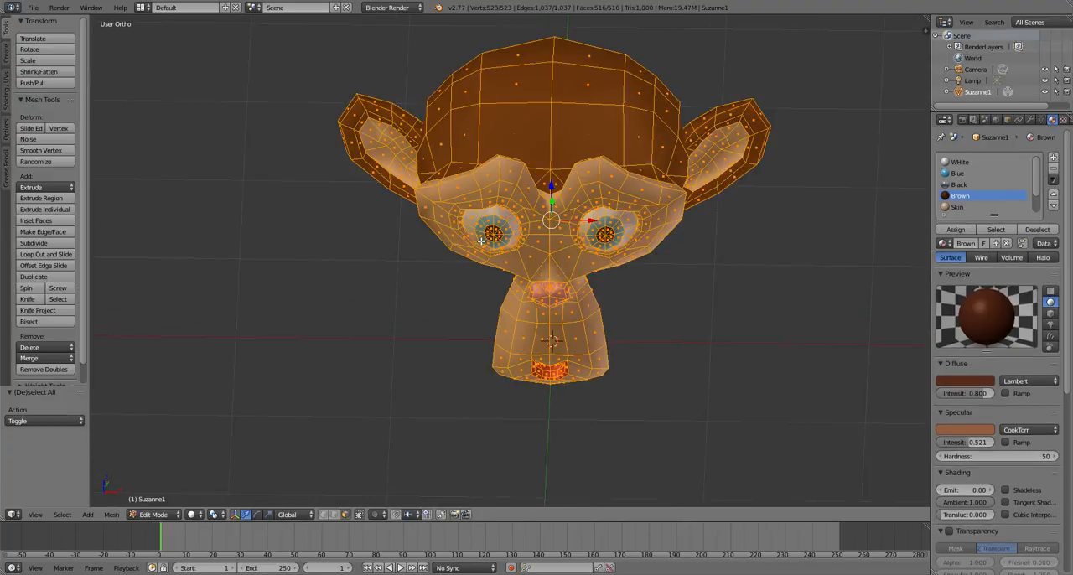
key("w")
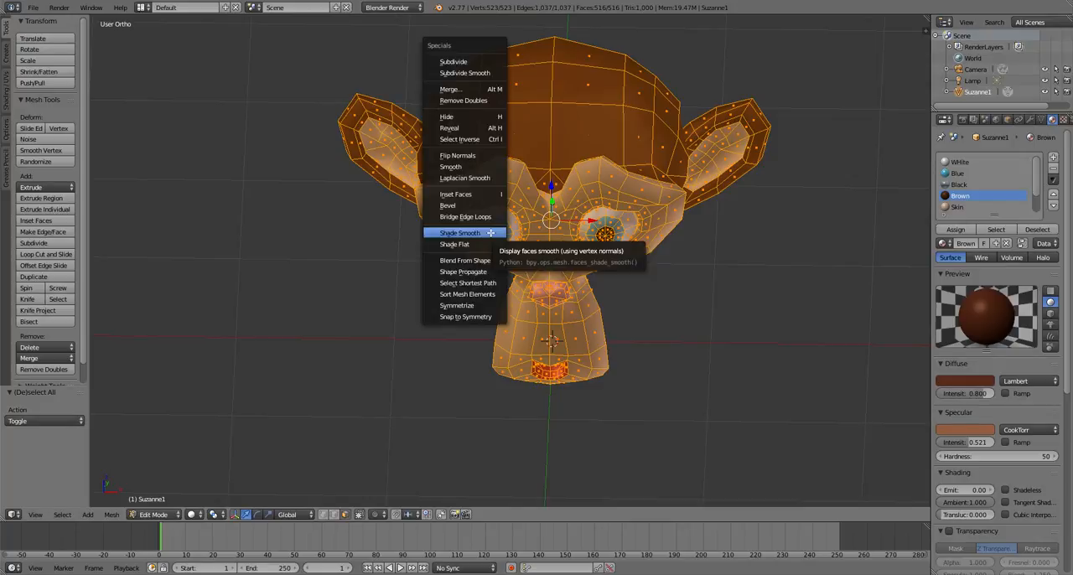
left_click(478, 74)
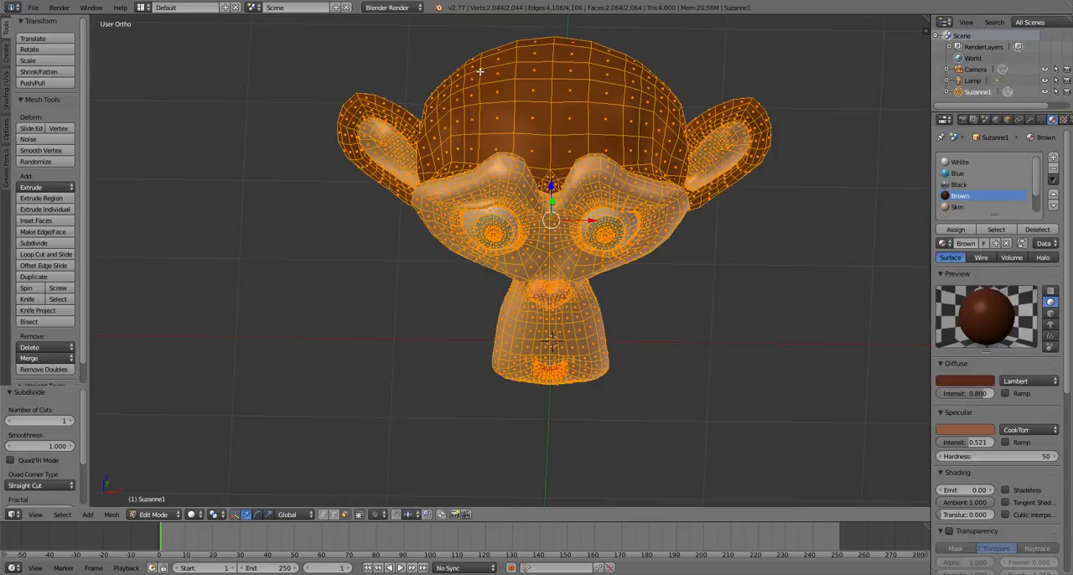
key("Tab")
Examine the smoothed, colored head up close and from several angles
middle_click_drag(636, 295, 623, 255)
scroll(671, 268, "up", 6)
scroll(634, 269, "down", 6)
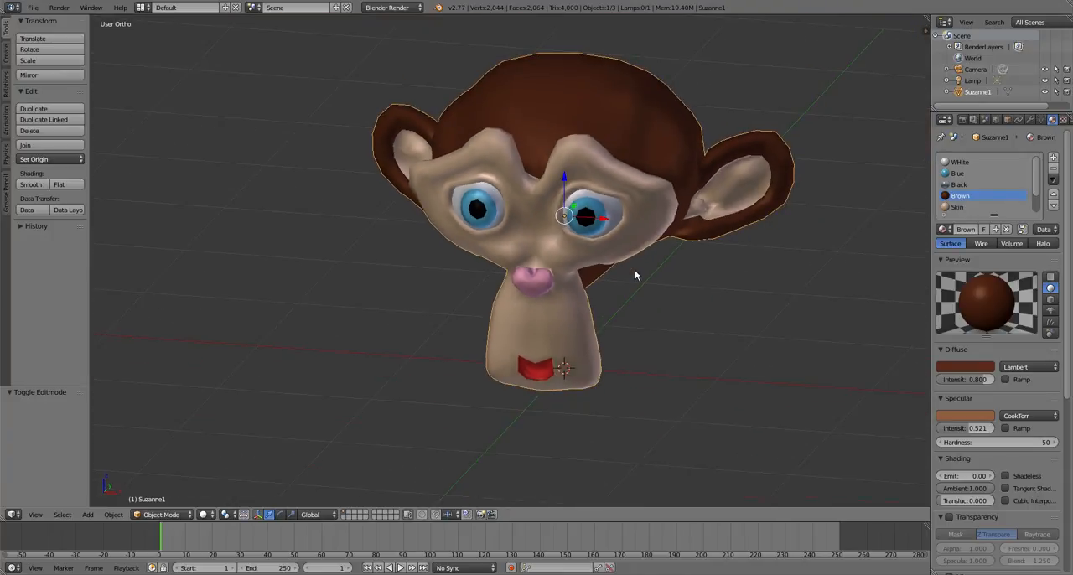
scroll(632, 269, "up", 3)
scroll(762, 237, "down", 5)
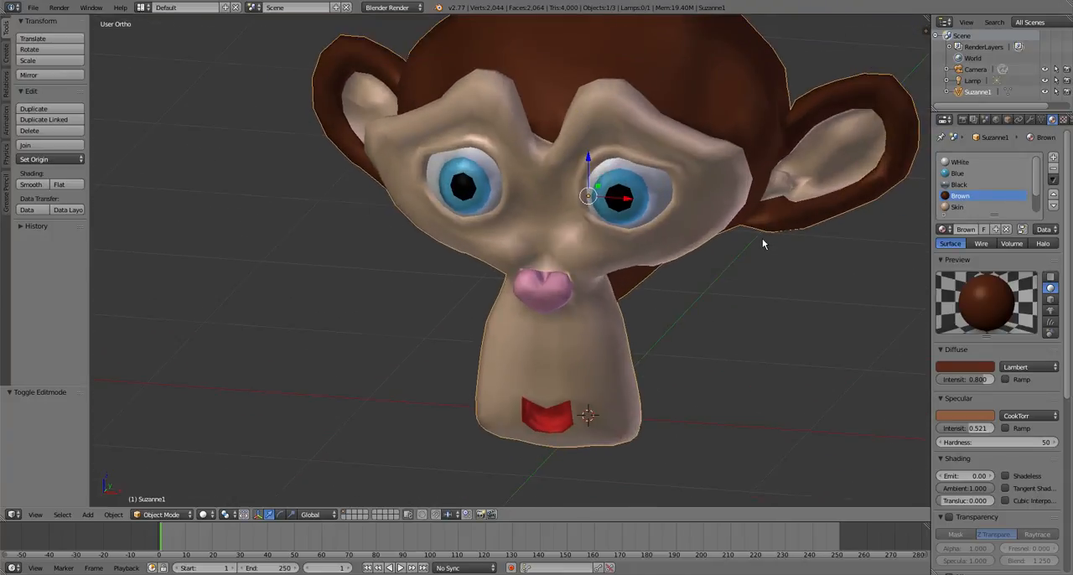
scroll(683, 229, "up", 4)
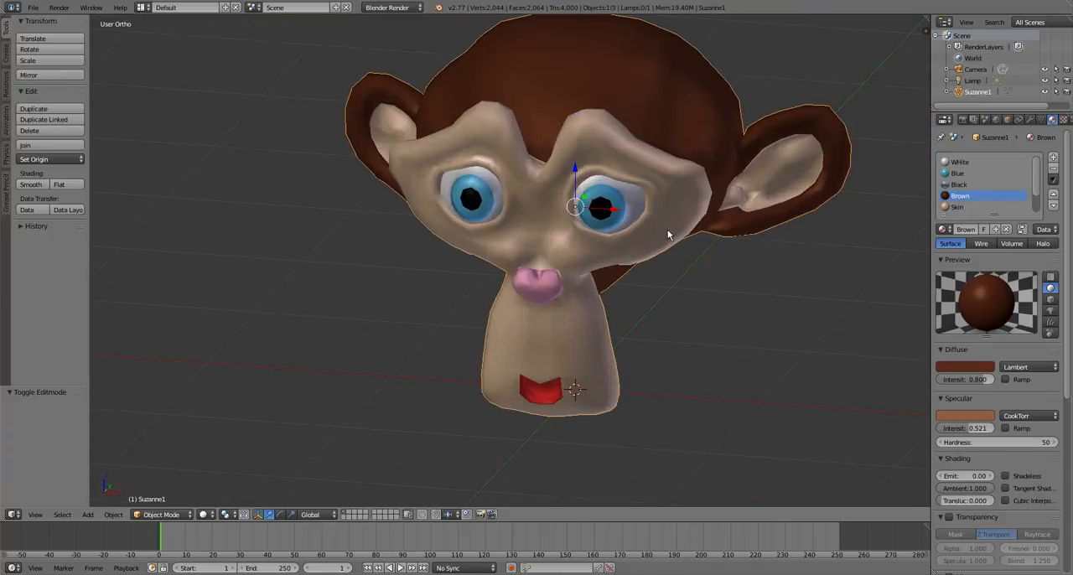
scroll(662, 241, "up", 3)
scroll(647, 249, "down", 2)
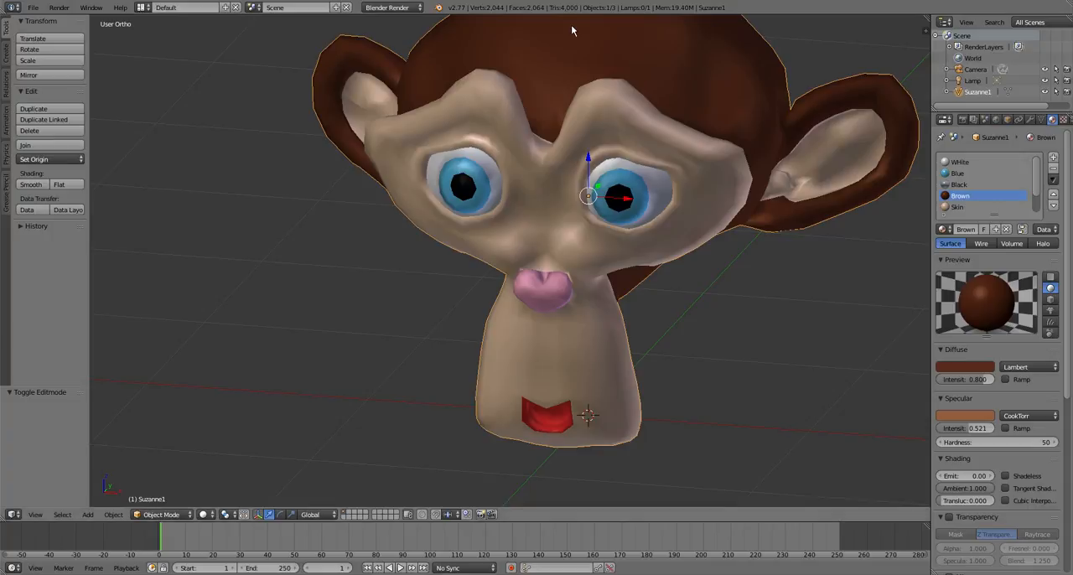
scroll(543, 305, "down", 3)
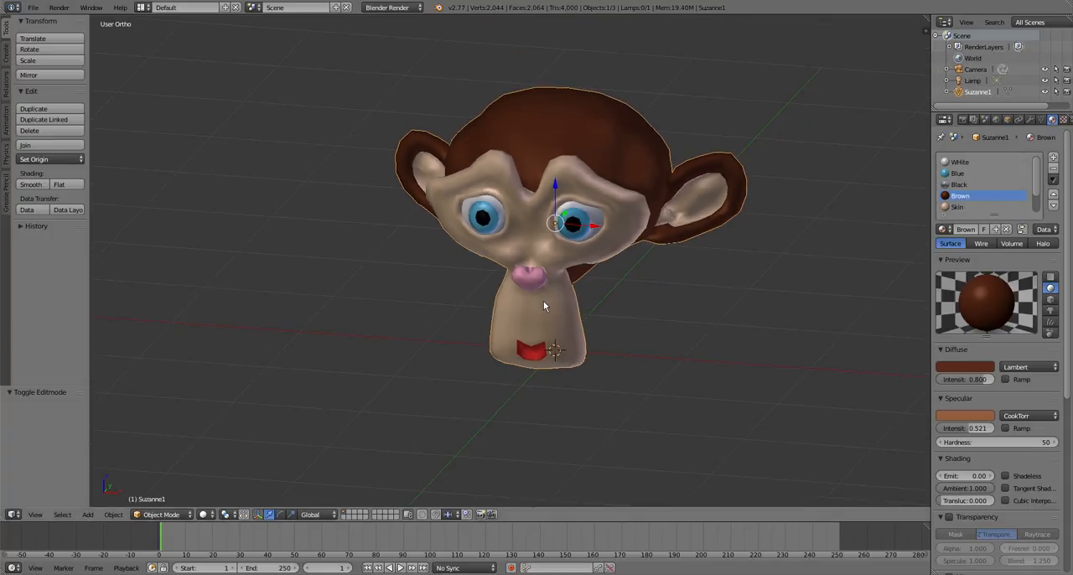
scroll(543, 305, "down", 1)
scroll(534, 376, "down", 2)
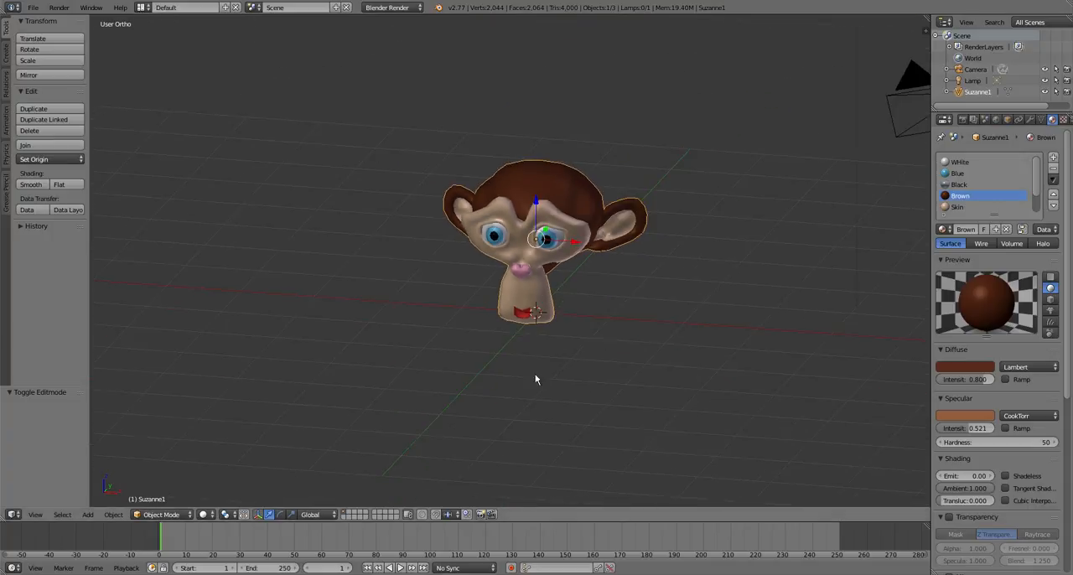
middle_click_drag(533, 376, 601, 344)
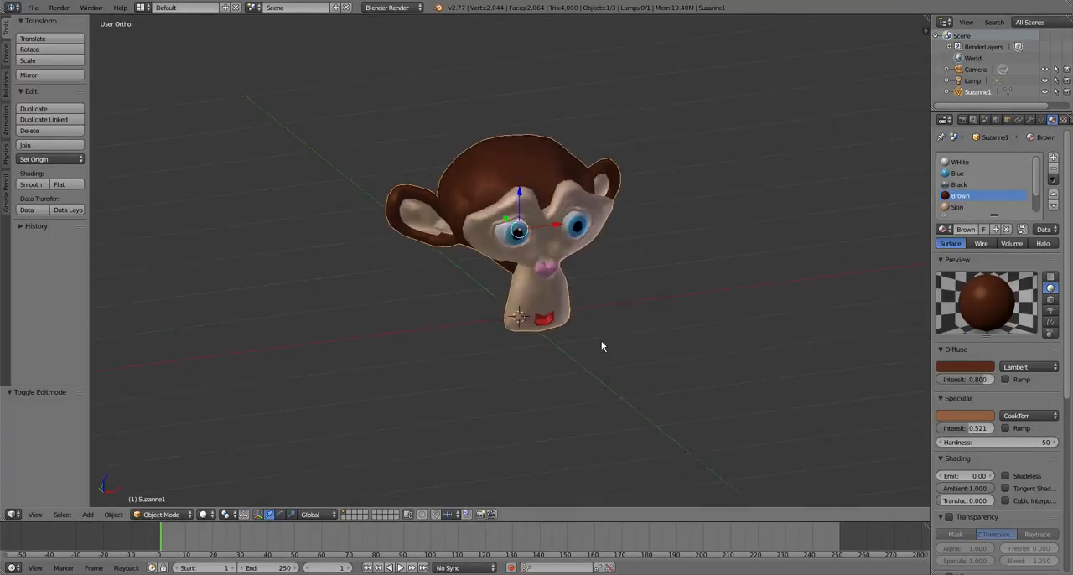
Select both the camera and the lamp and delete them from the scene
scroll(611, 307, "down", 5)
scroll(620, 290, "up", 2)
right_click(740, 186)
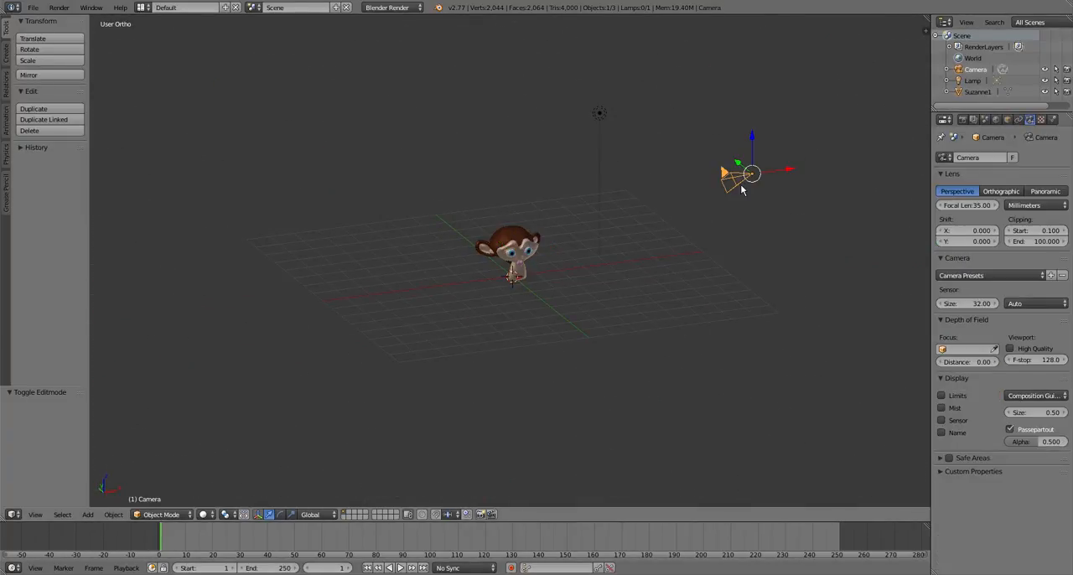
right_click(603, 114)
key("x")
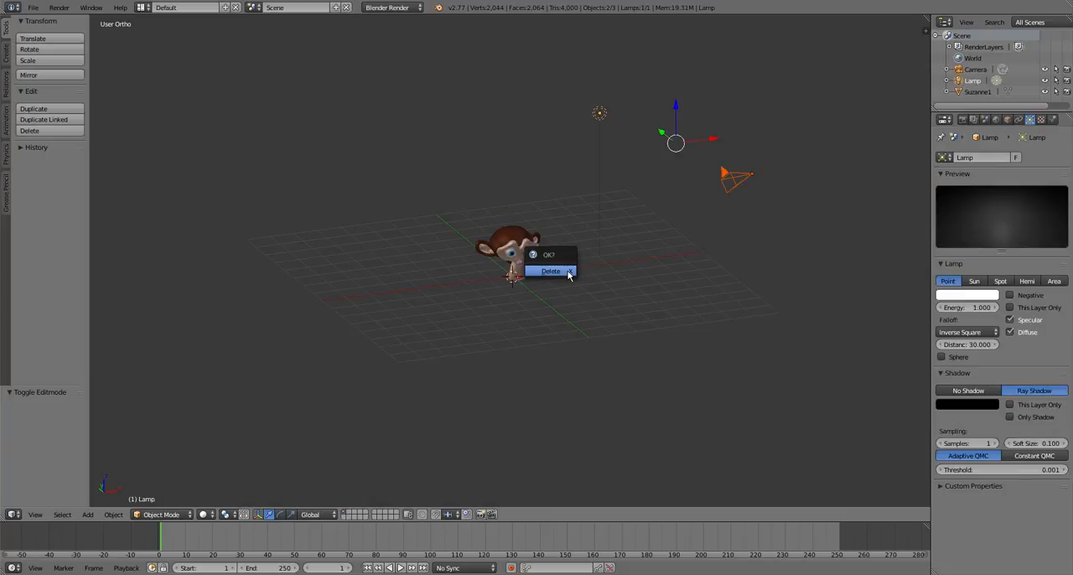
left_click(566, 272)
scroll(558, 275, "up", 5)
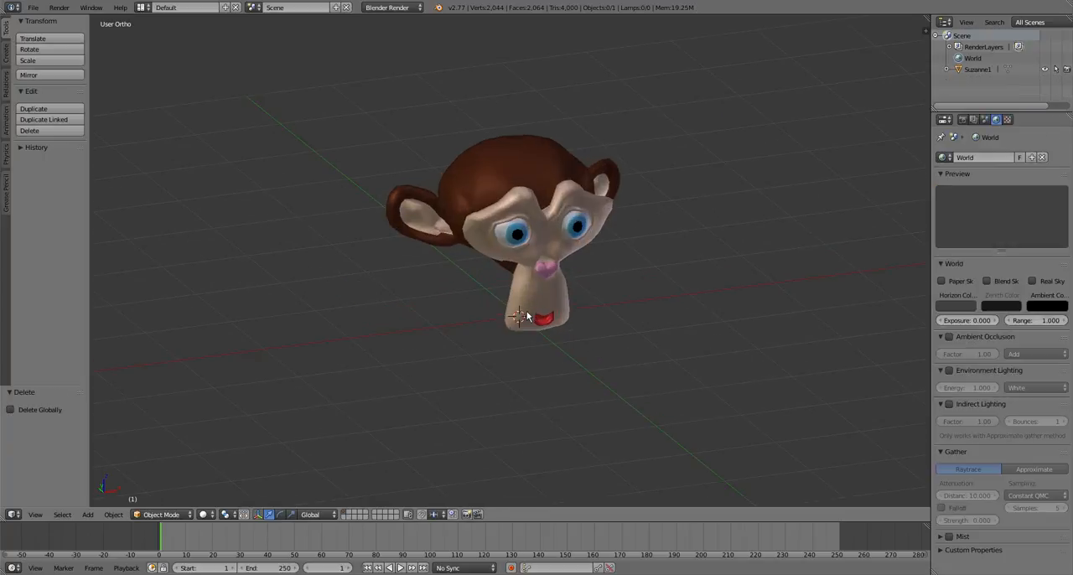
View the head from the front, hide the tool shelf, and split the 3D view into two side-by-side views
scroll(536, 339, "down", 3)
middle_click_drag(553, 366, 453, 402)
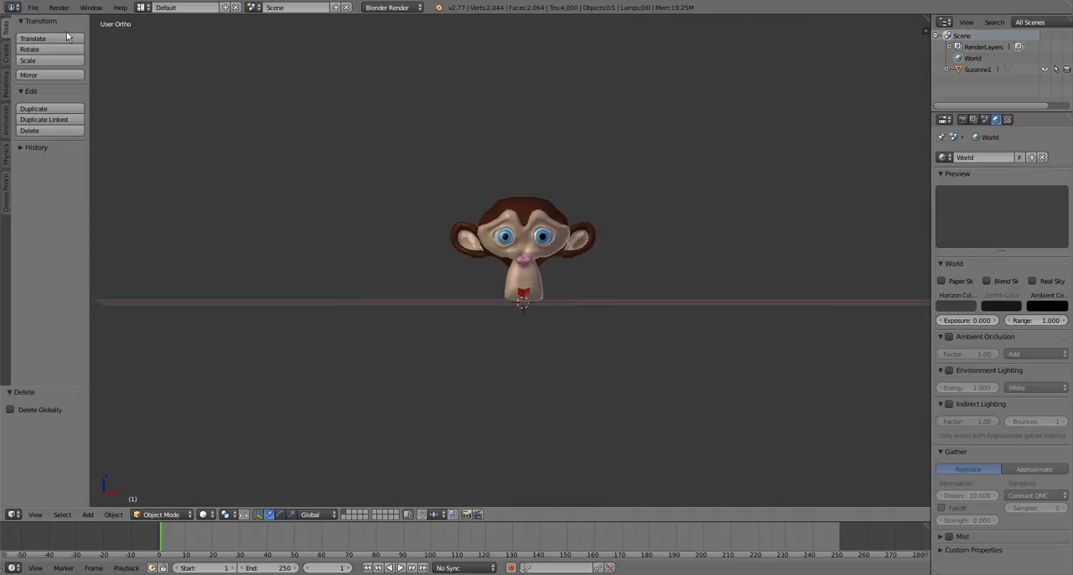
key("t")
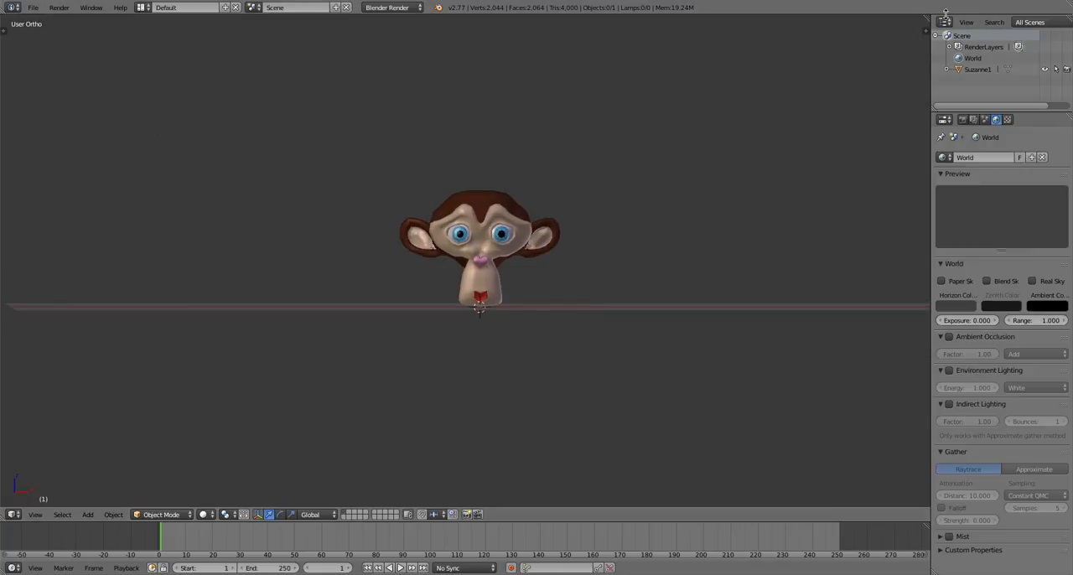
left_click_drag(926, 31, 495, 120)
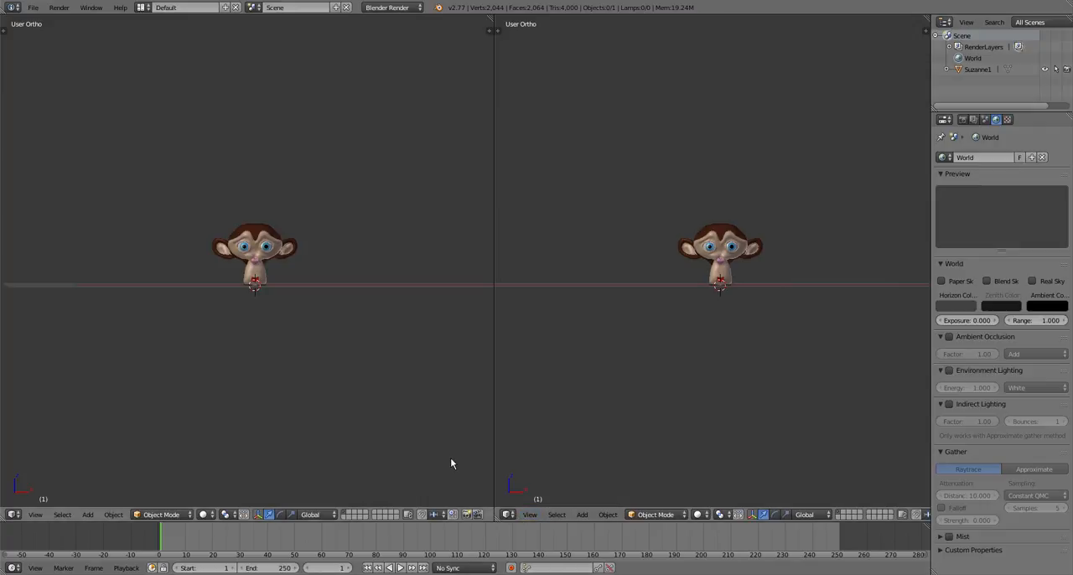
Turn one of the two 3D views to show the head from the side and place the 3D cursor in front of the face
mouse_move(208, 498)
middle_mouse_down()
mouse_move(173, 426)
mouse_move(162, 443)
mouse_move(172, 461)
middle_mouse_up()
left_click(204, 513)
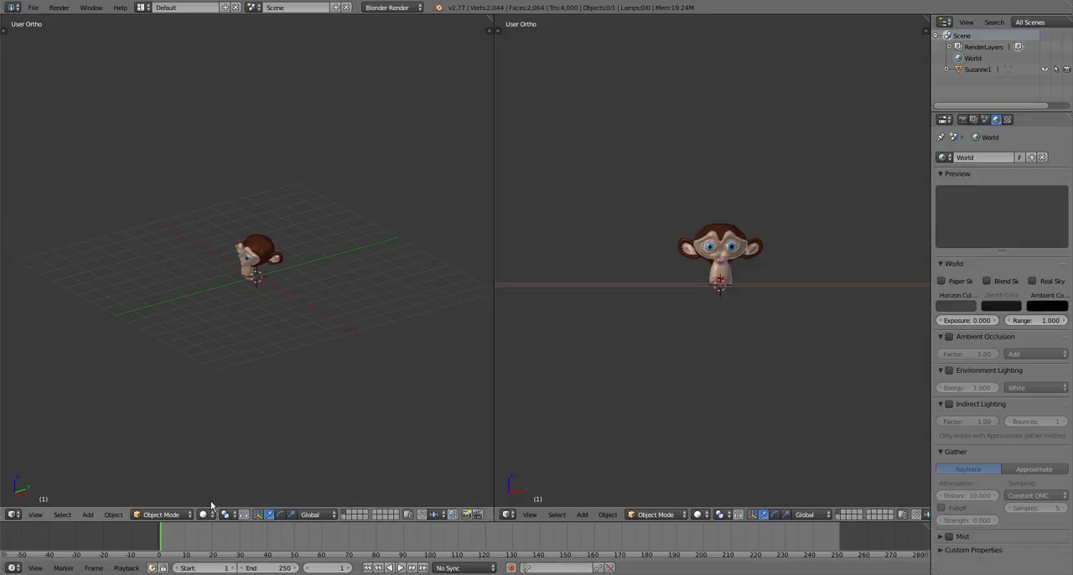
middle_click_drag(211, 507, 285, 300)
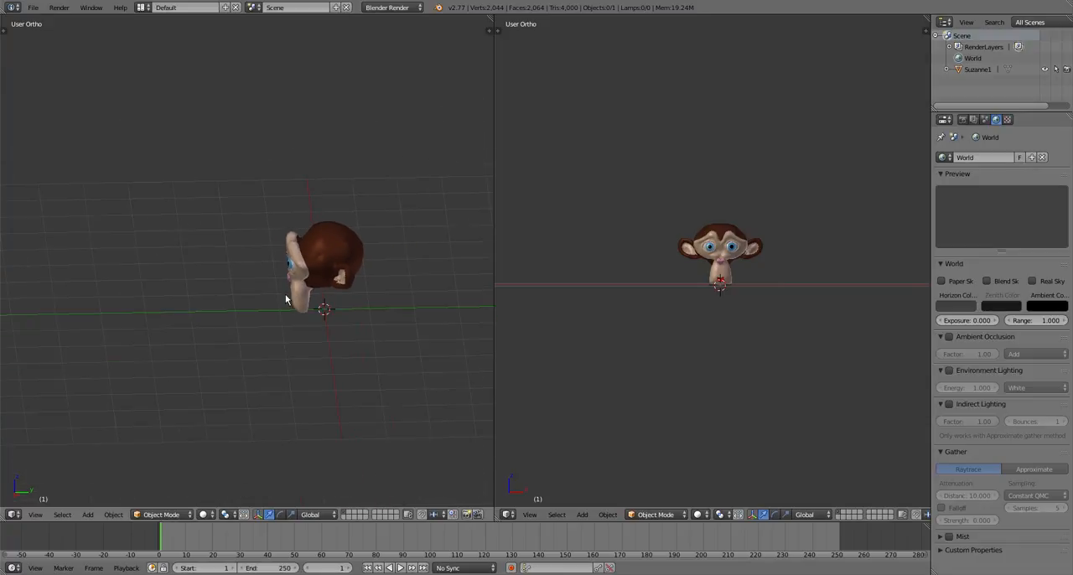
scroll(285, 300, "down", 5)
left_click(206, 265)
middle_click_drag(359, 268, 277, 334)
Add a point lamp at the 3D cursor in front of the monkey's face
key("shift+a")
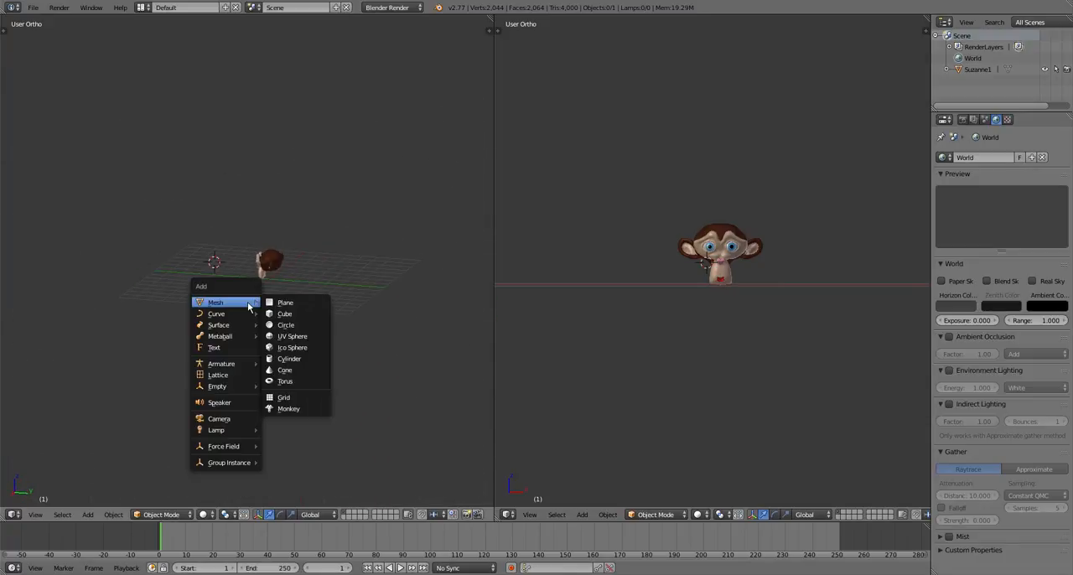
mouse_move(244, 433)
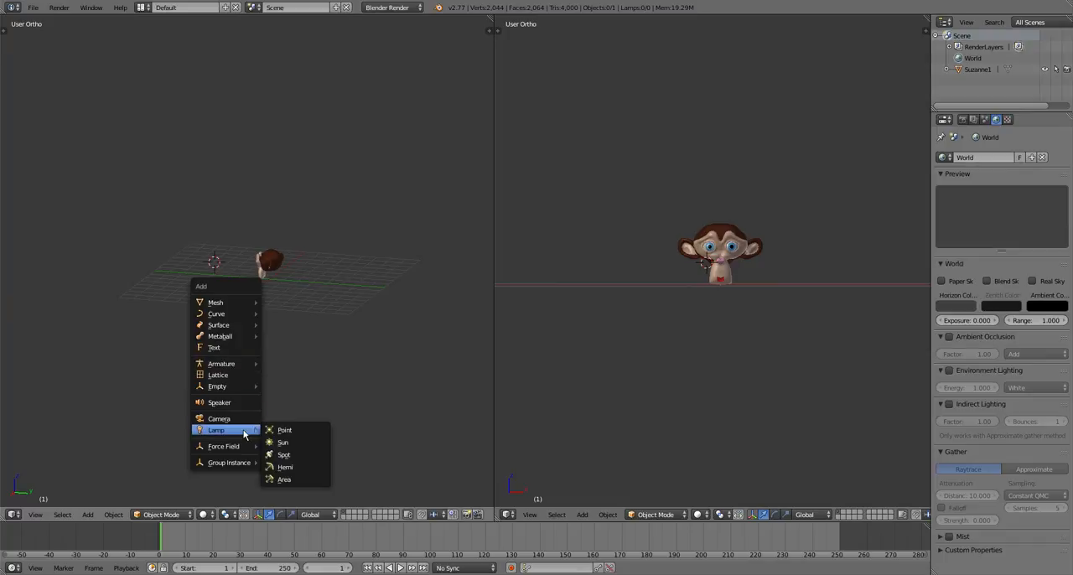
left_click(285, 430)
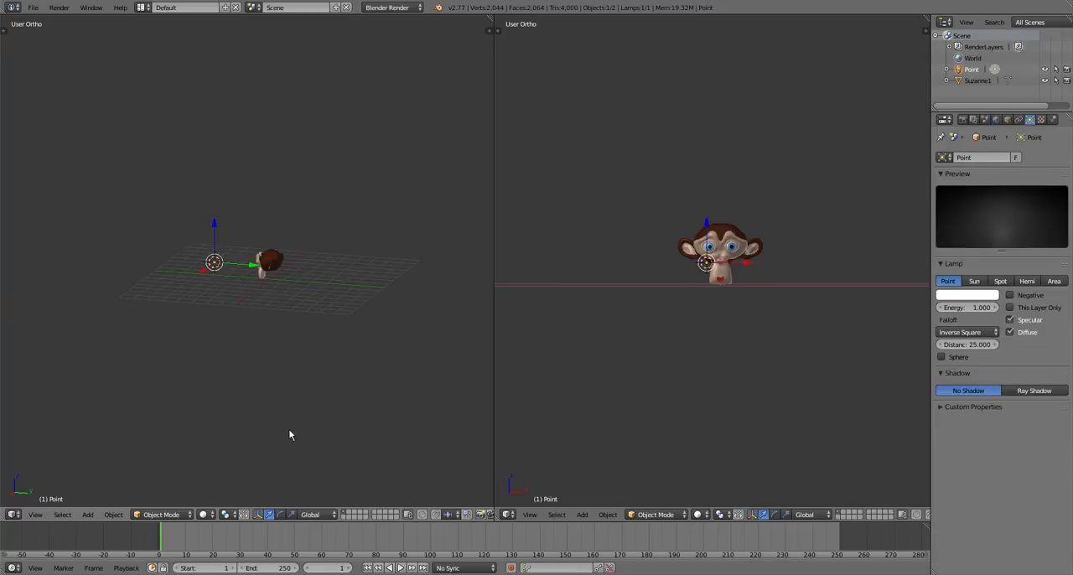
middle_click_drag(289, 435, 444, 383)
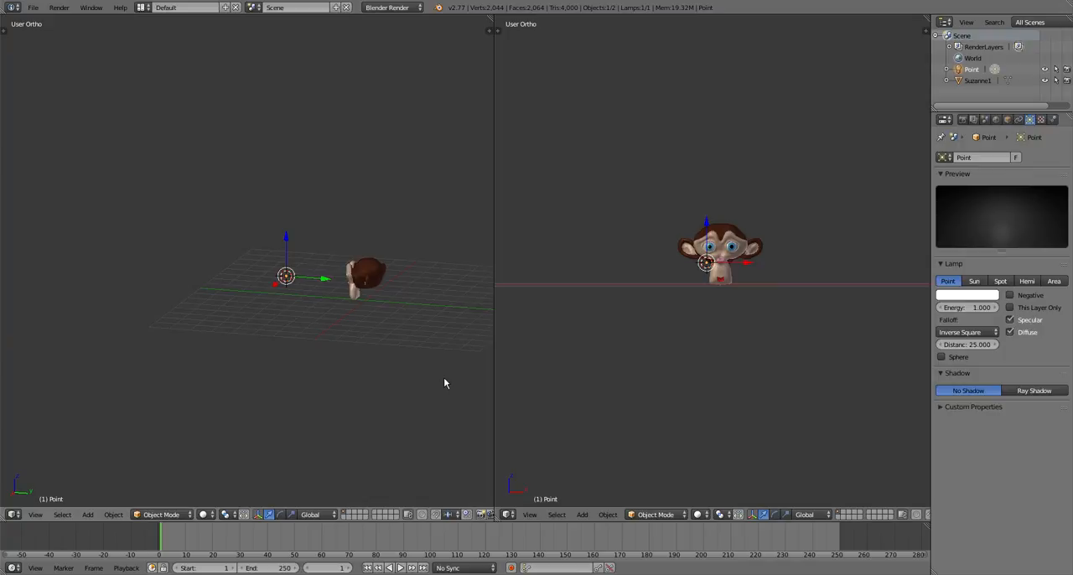
scroll(443, 378, "up", 3)
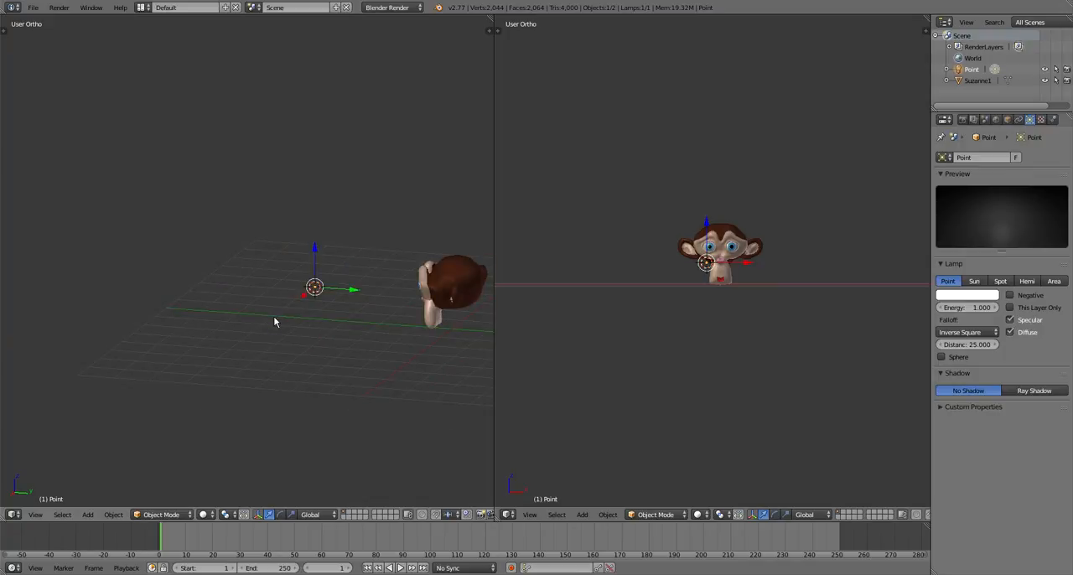
Set the point lamp's energy to 1.3 and its light color to a pale cream
left_click_drag(977, 309, 966, 316)
left_click(960, 298)
left_click(926, 200)
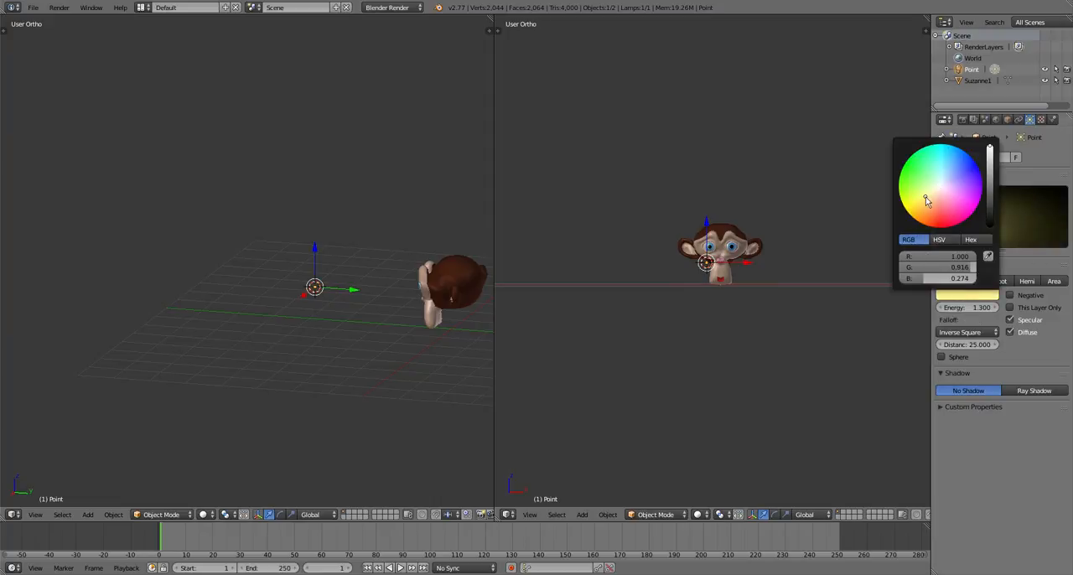
left_click(969, 295)
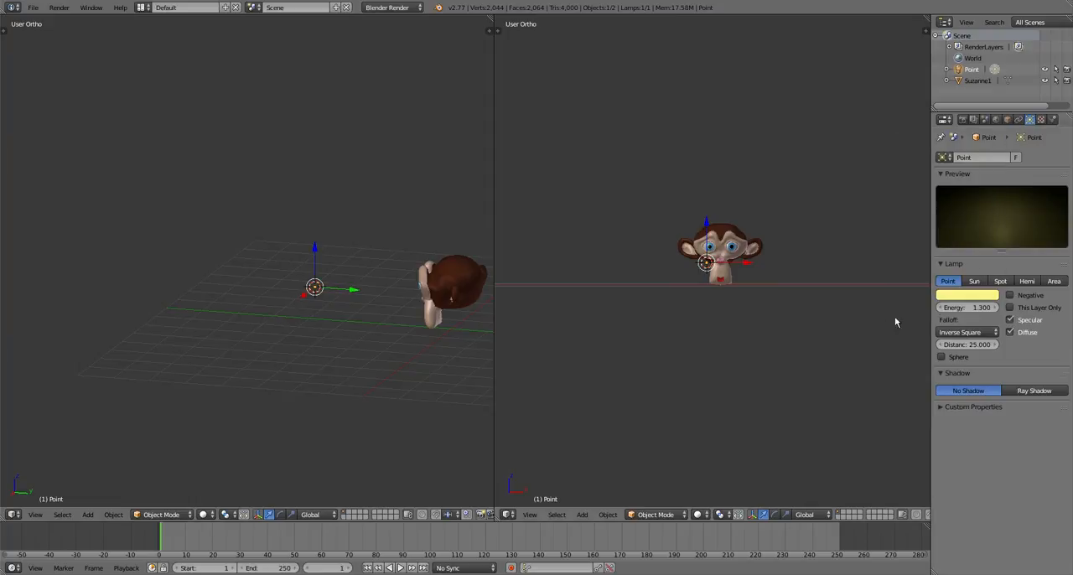
left_click(971, 297)
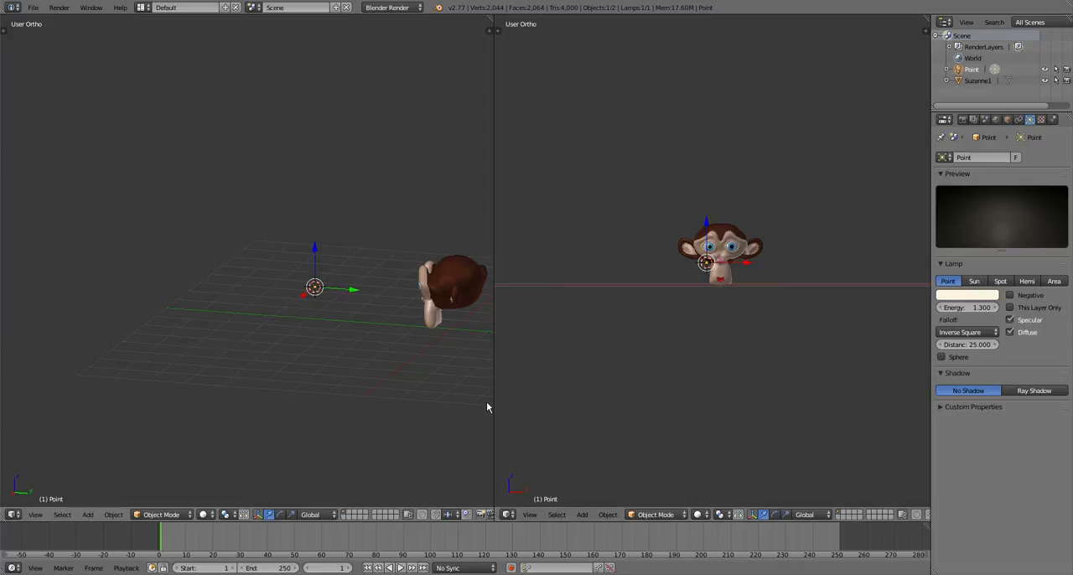
Show the side view with Rendered shading and turn it to see the lit face at an angle
mouse_move(488, 408)
middle_mouse_down()
mouse_move(349, 433)
mouse_move(361, 395)
mouse_move(130, 364)
mouse_move(125, 349)
mouse_move(165, 328)
mouse_move(240, 335)
mouse_move(277, 376)
mouse_move(461, 404)
middle_mouse_up()
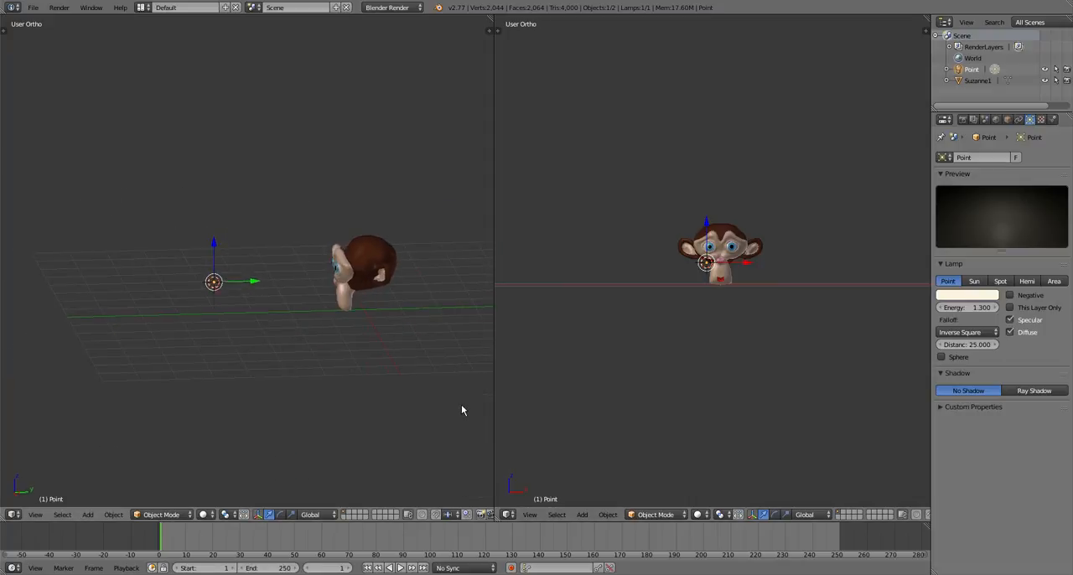
left_click(203, 514)
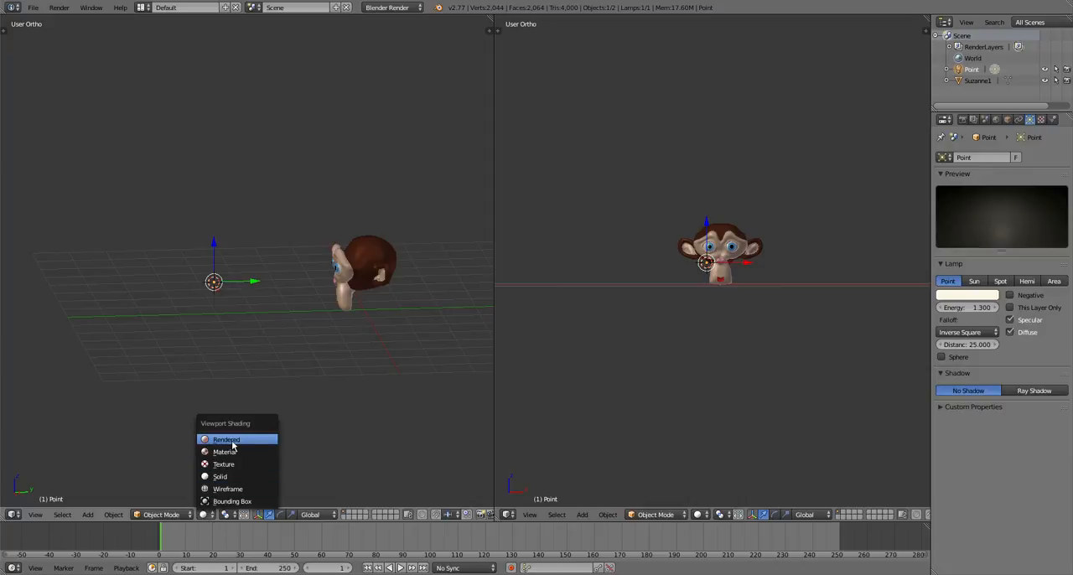
left_click(232, 439)
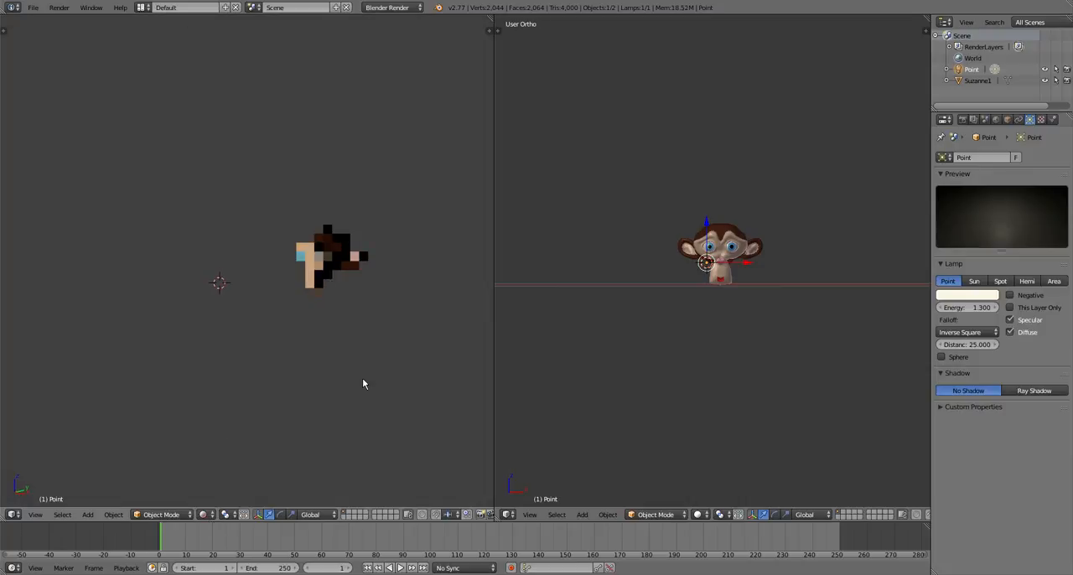
scroll(363, 379, "up", 3)
middle_click_drag(363, 384, 139, 440)
Raise the point lamp above the front of the head and adjust its position from the front
middle_click_drag(712, 335, 670, 342)
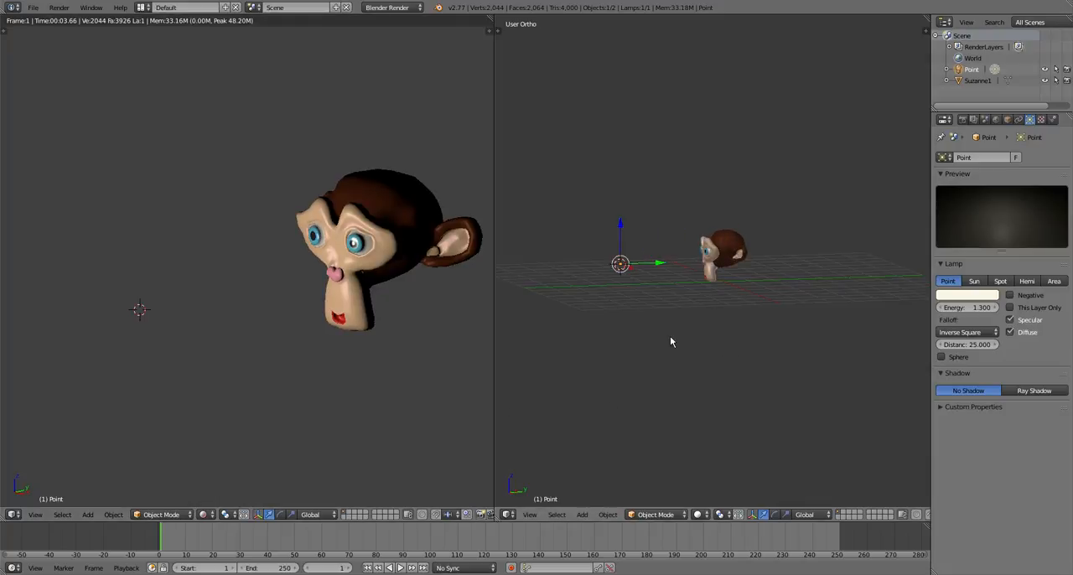
key("g")
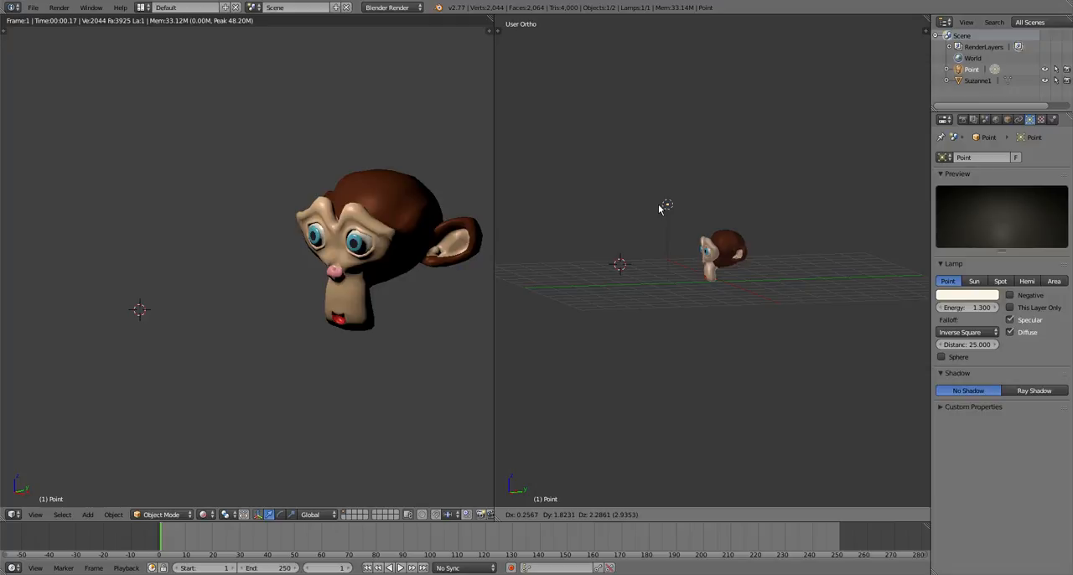
left_click(660, 207)
middle_click_drag(728, 371, 842, 375)
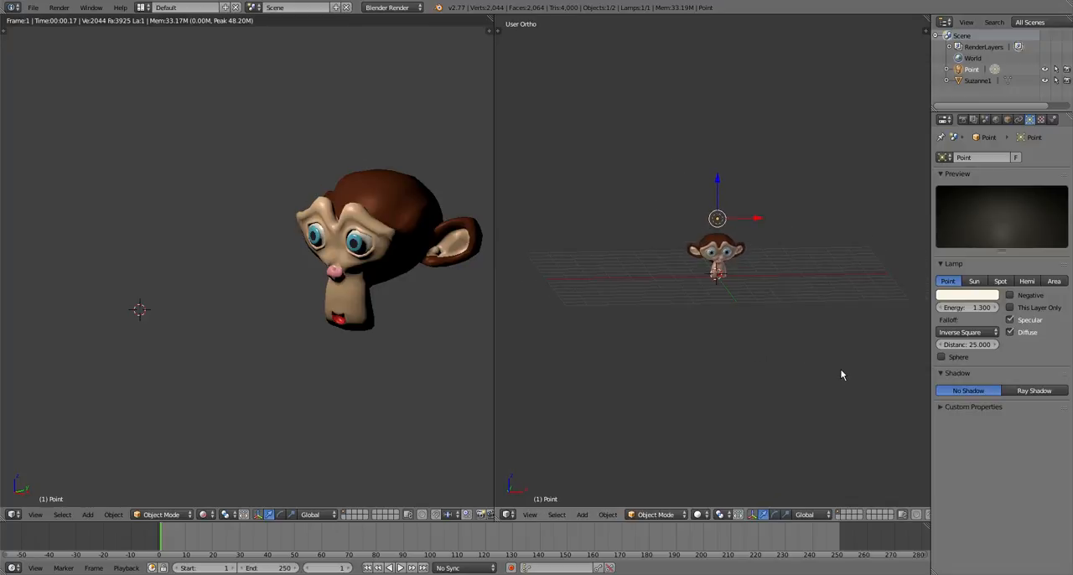
key("g")
left_click(856, 340)
Lower the point lamp beneath the head to light it from below
scroll(842, 338, "down", 1)
middle_click_drag(763, 337, 531, 359)
key("g")
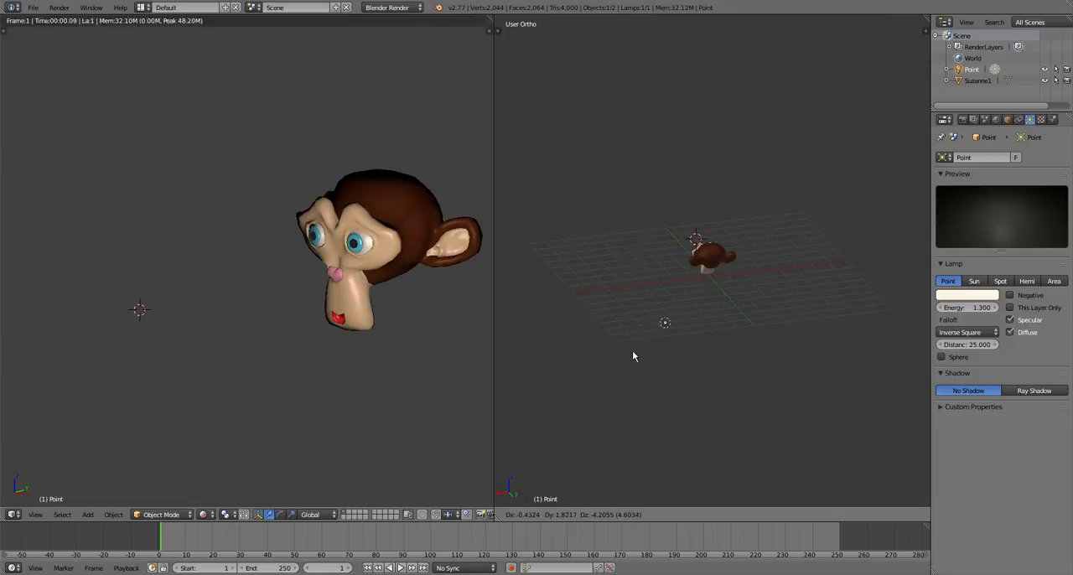
left_click(633, 339)
middle_click_drag(632, 339, 850, 338)
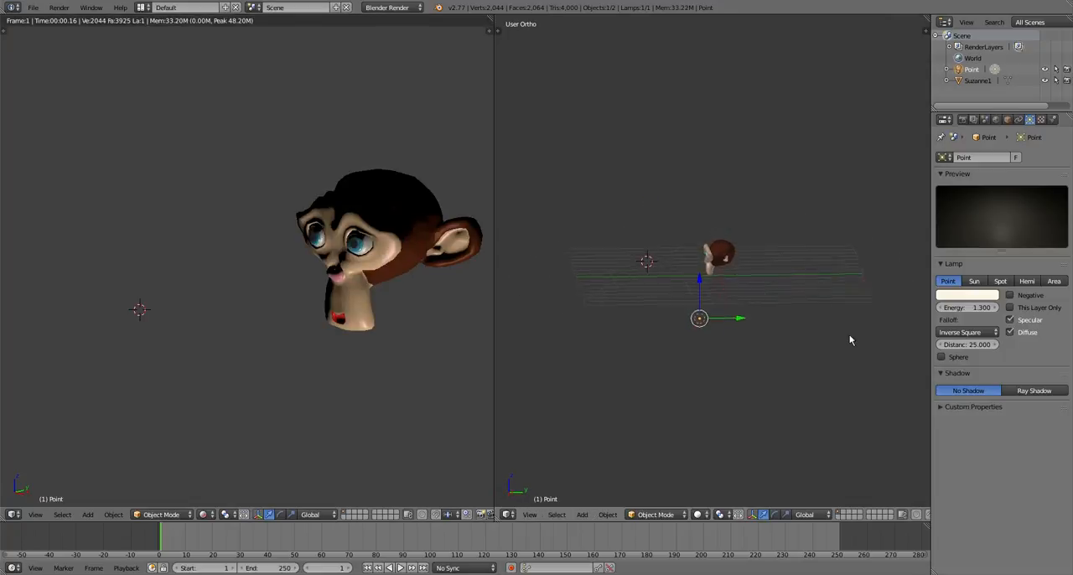
Move the point lamp across to the opposite side of the face, close to the head
middle_click_drag(662, 298, 888, 328)
scroll(682, 339, "up", 4)
key("g")
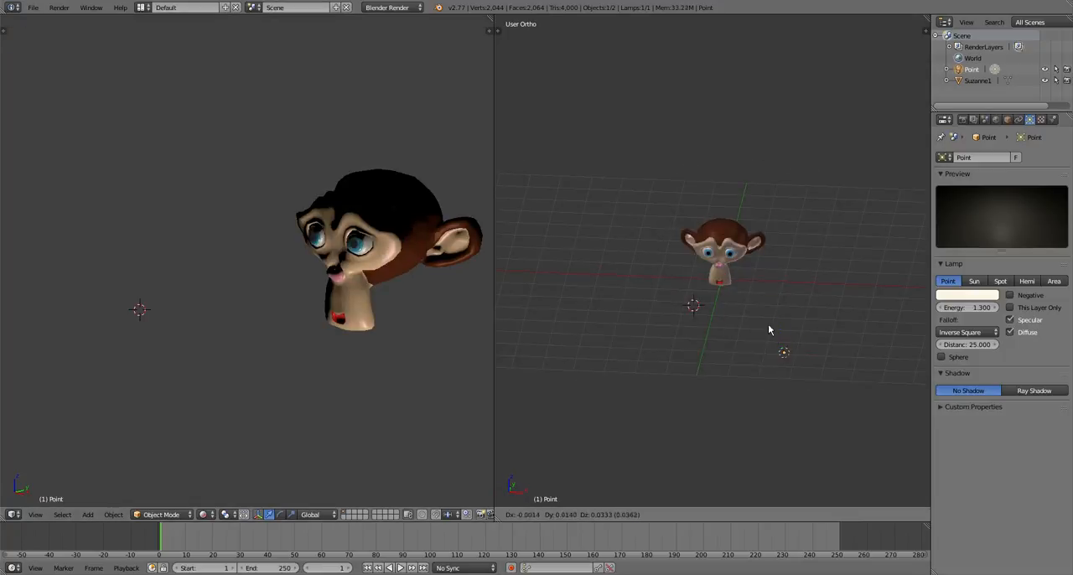
left_click(746, 293)
key("g")
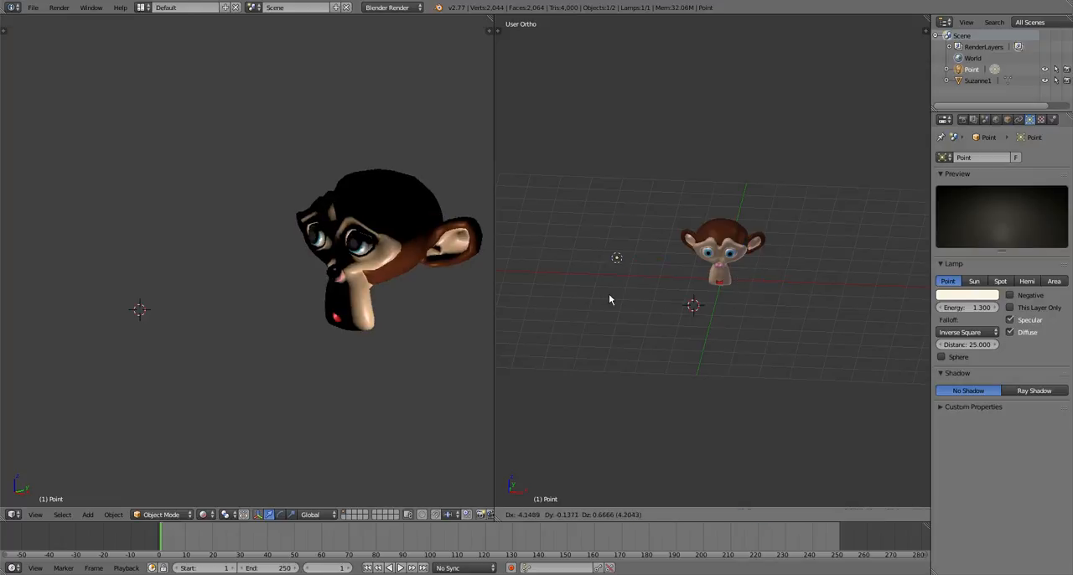
left_click(624, 311)
middle_click_drag(628, 317, 917, 332)
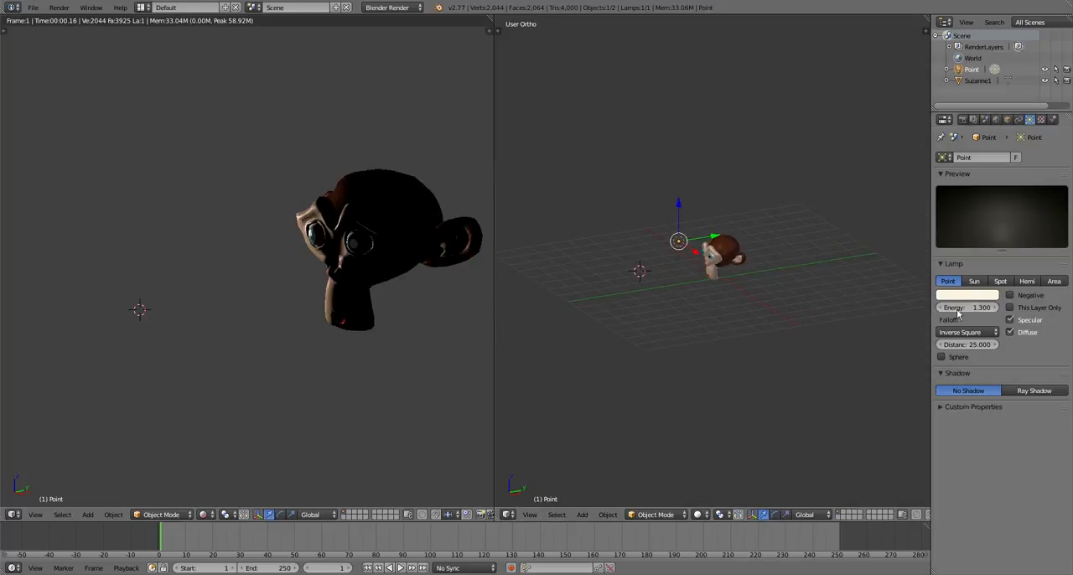
Change the lamp type to Sun and rotate it so its light slants toward the front of the face
left_click(975, 282)
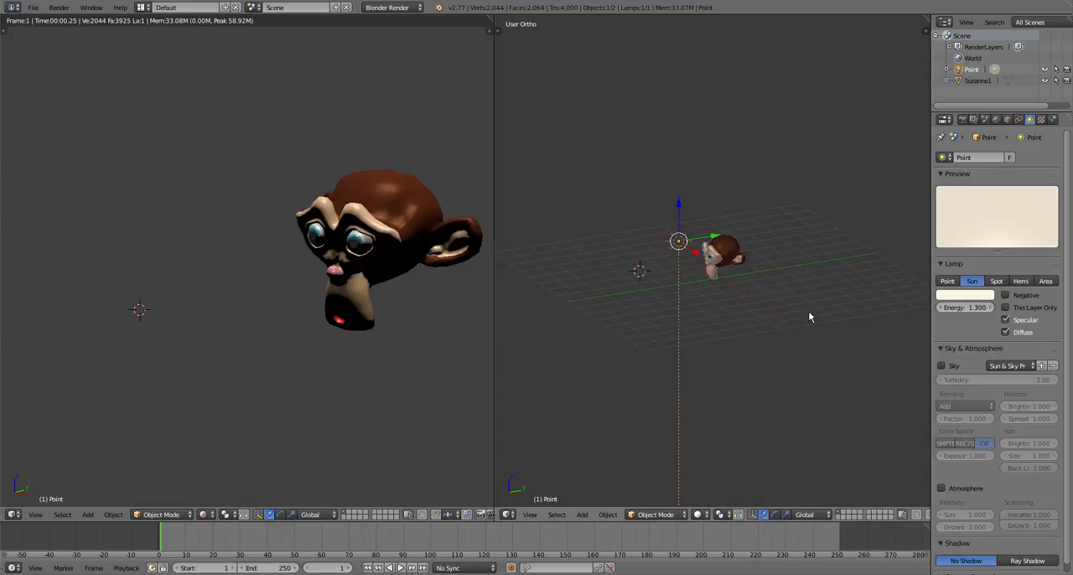
mouse_move(747, 308)
middle_mouse_down()
mouse_move(756, 297)
mouse_move(857, 339)
mouse_move(757, 359)
mouse_move(615, 315)
mouse_move(746, 324)
middle_mouse_up()
key("r")
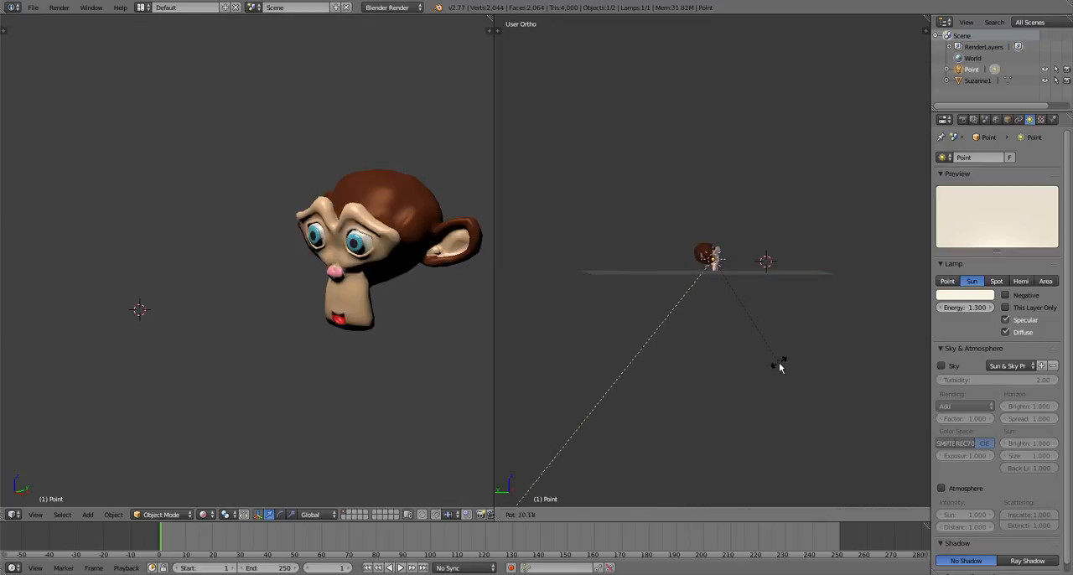
left_click(778, 366)
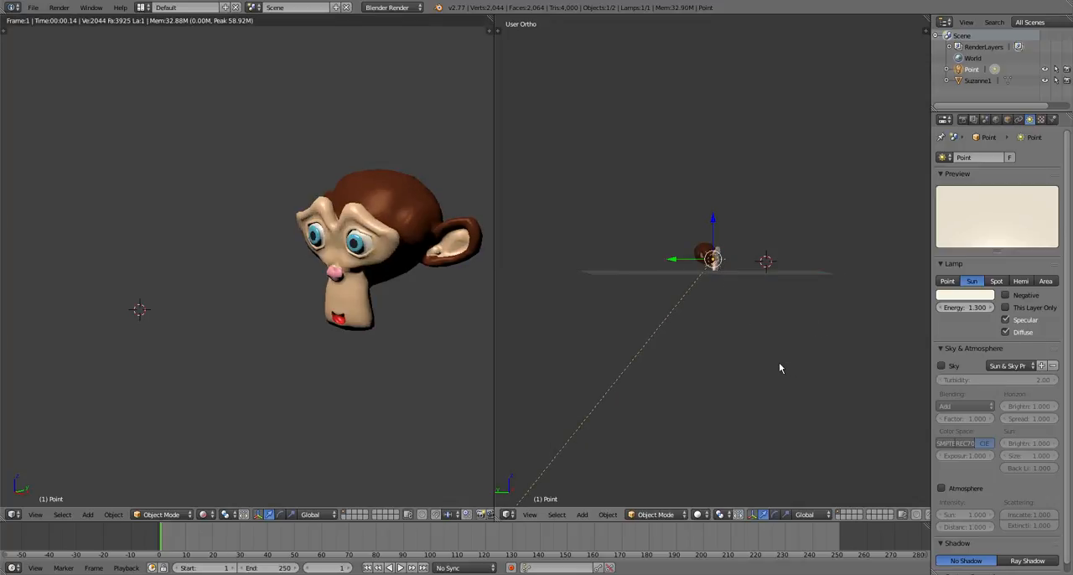
Move the sun lamp about 4.3 units away so it sits in front of and above the face
key("g")
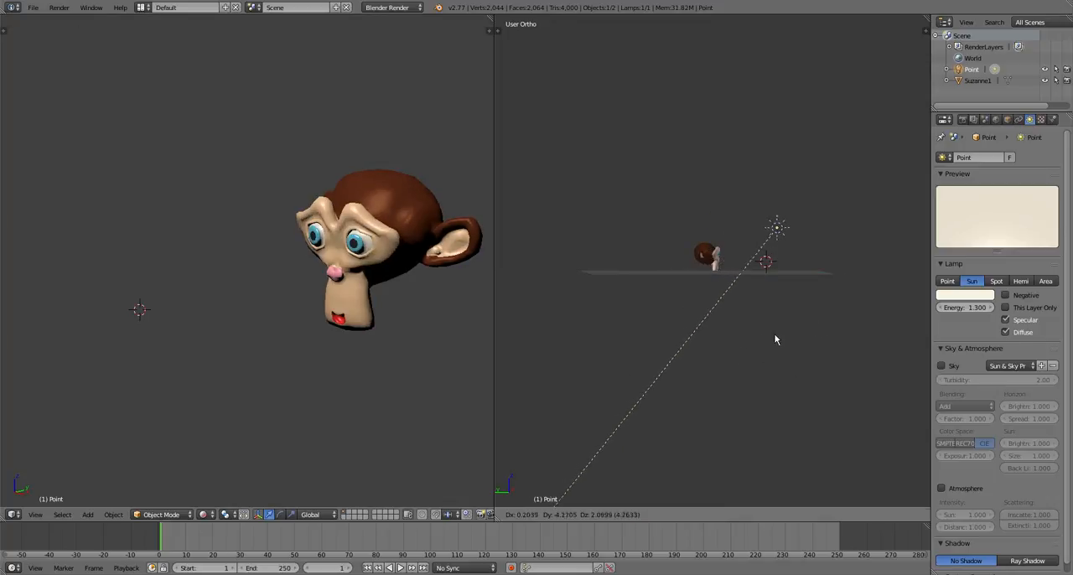
left_click(775, 339)
scroll(765, 330, "up", 4)
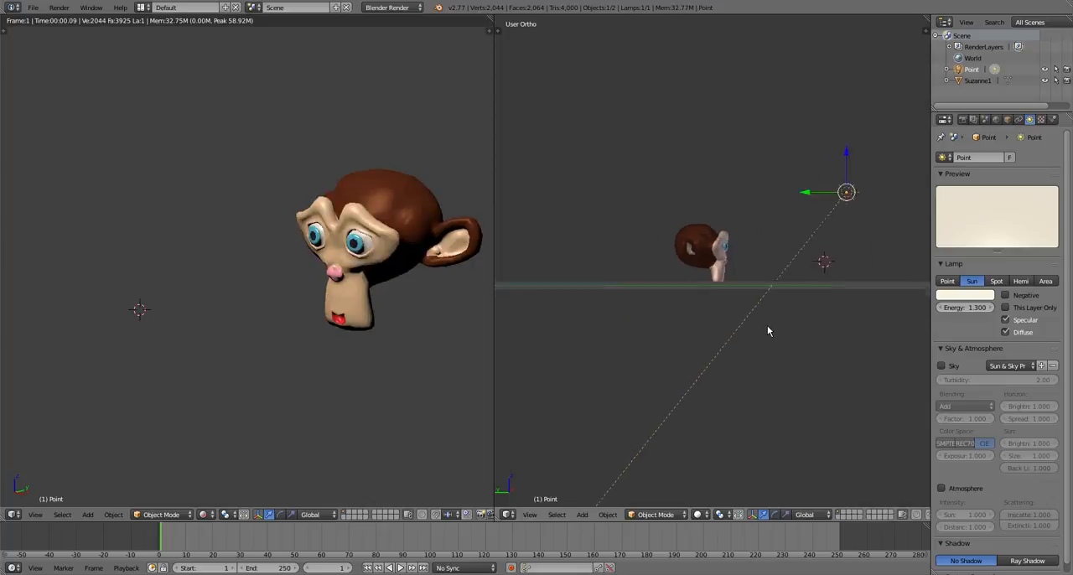
scroll(767, 326, "down", 3)
middle_click_drag(786, 341, 827, 421)
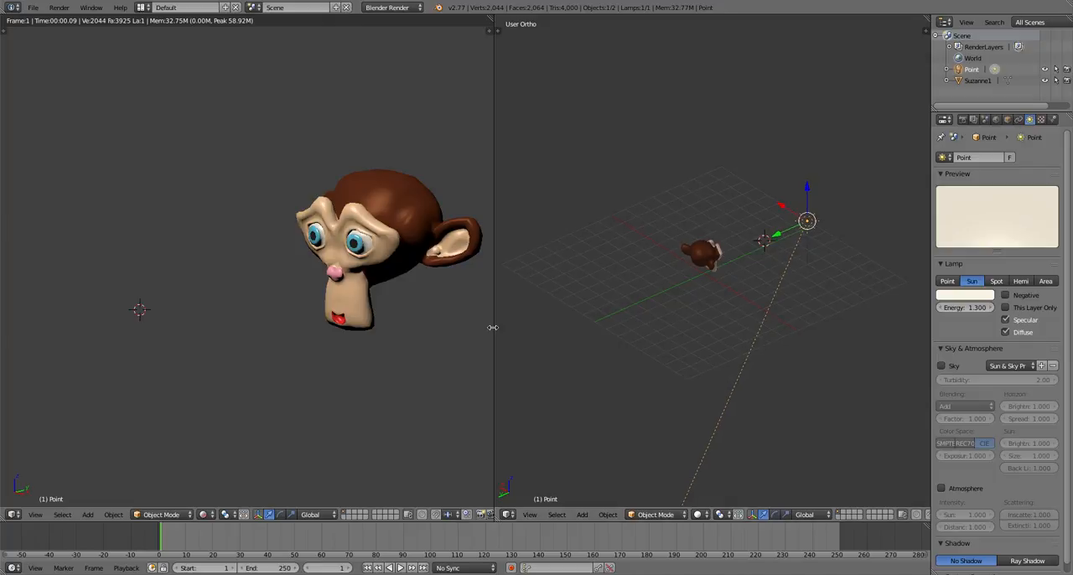
Change the lamp type to Spot and rotate it until its cone points at the head
left_click(996, 281)
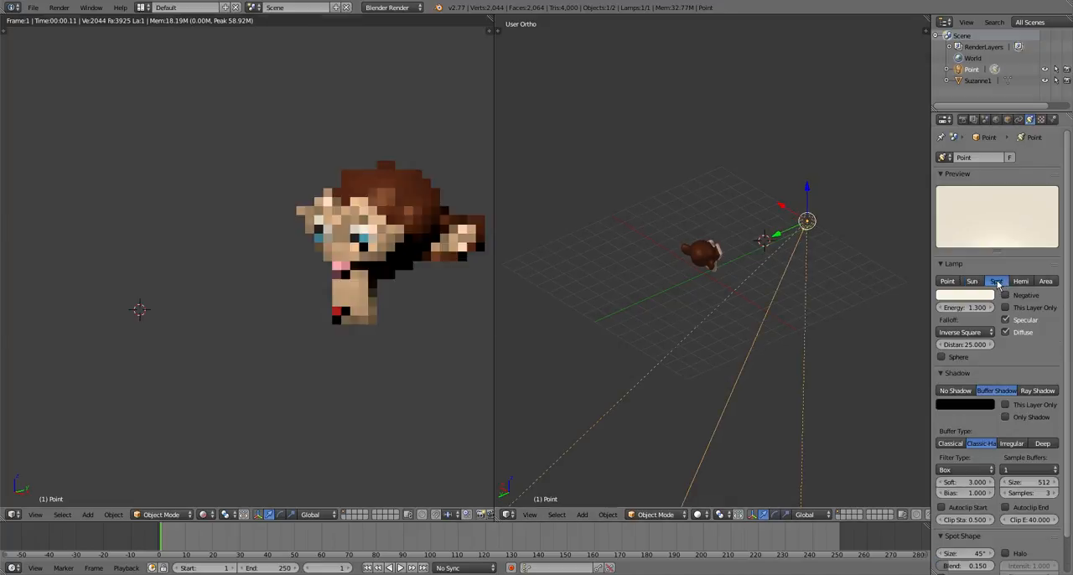
middle_click_drag(833, 275, 765, 375)
key("r")
left_click(660, 414)
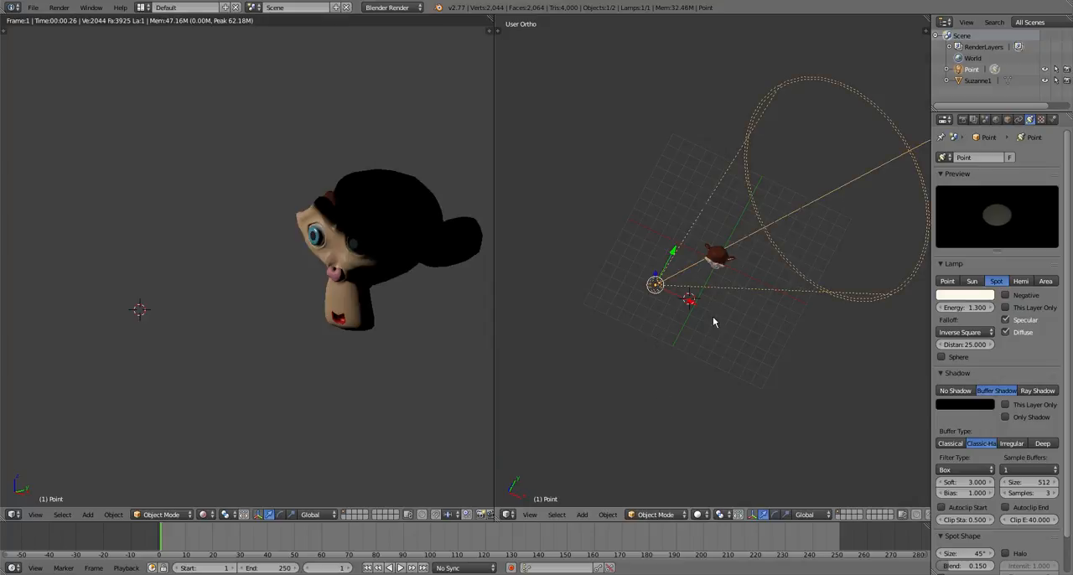
key("r")
left_click(718, 329)
Raise the spot lamp about 2 units above the head's level and set its energy to 2.44
middle_click_drag(718, 337, 642, 226)
key("g")
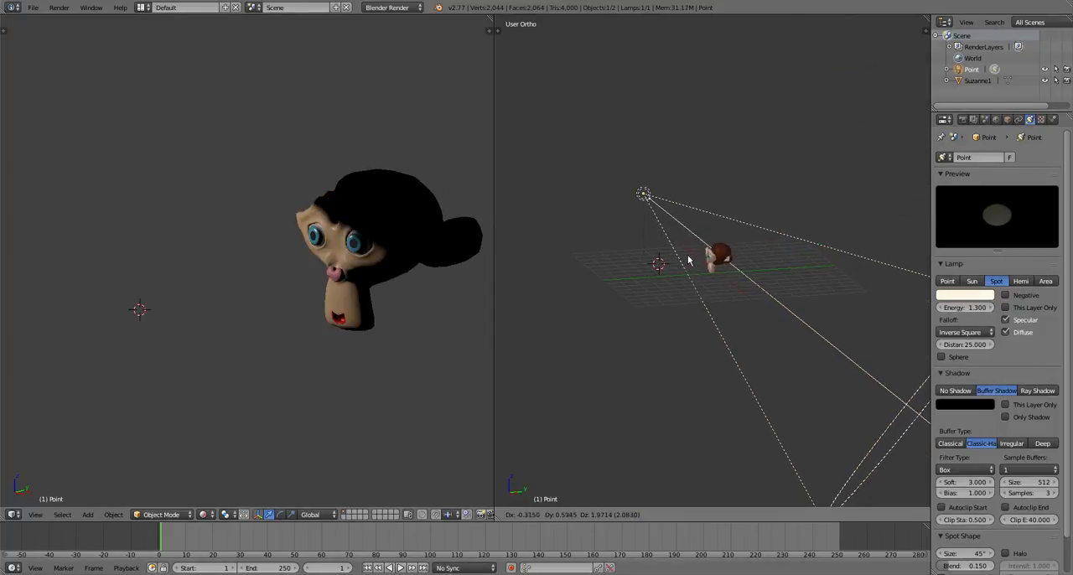
left_click(688, 259)
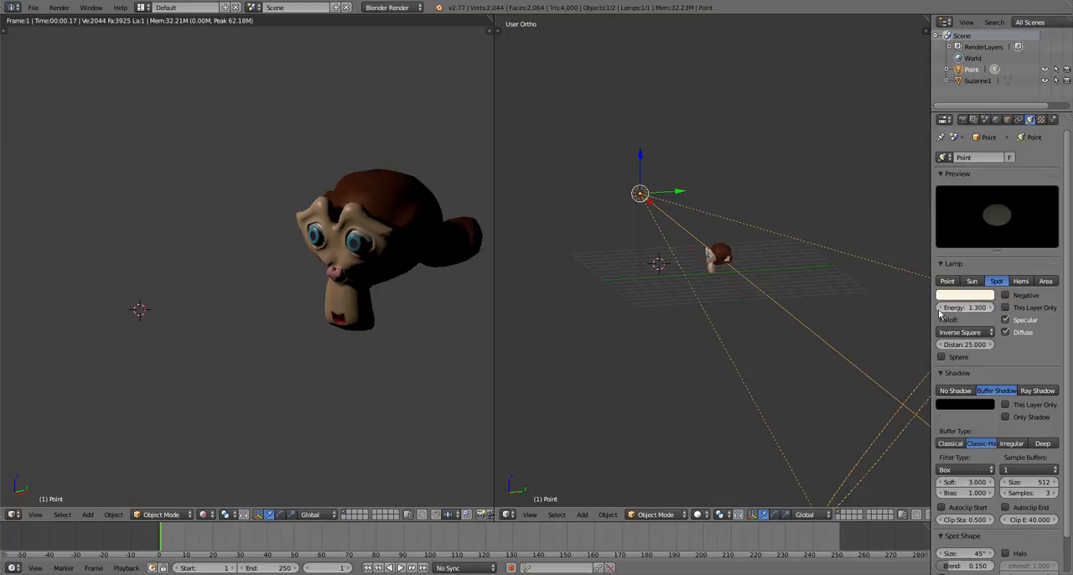
left_click_drag(959, 308, 991, 308)
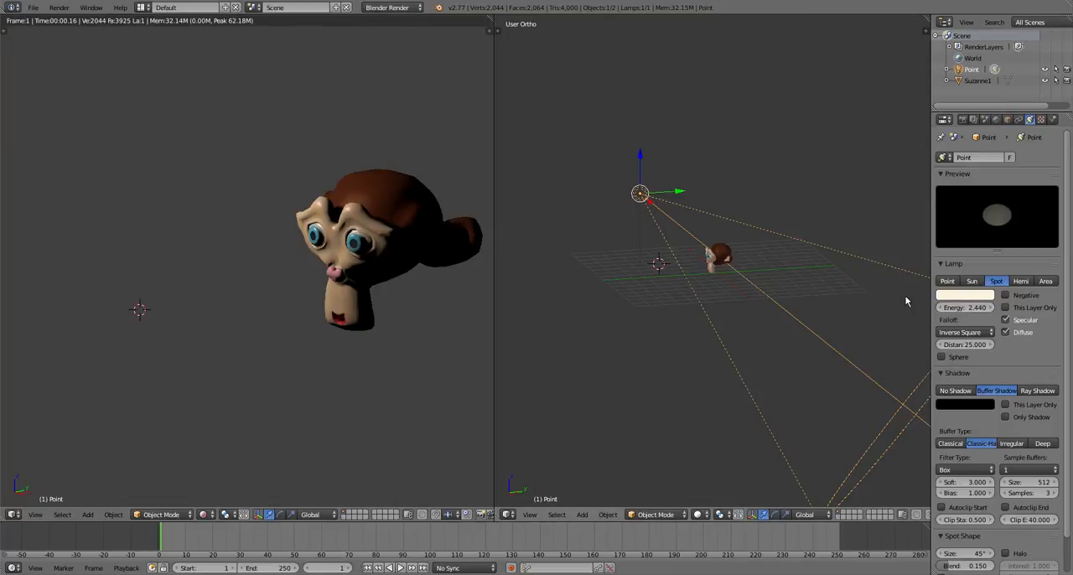
Shift the spot lamp sideways so it sits more centrally in front of the head
key("g")
left_click(795, 307)
mouse_move(656, 238)
middle_mouse_down()
mouse_move(844, 370)
mouse_move(872, 336)
middle_mouse_up()
key("g")
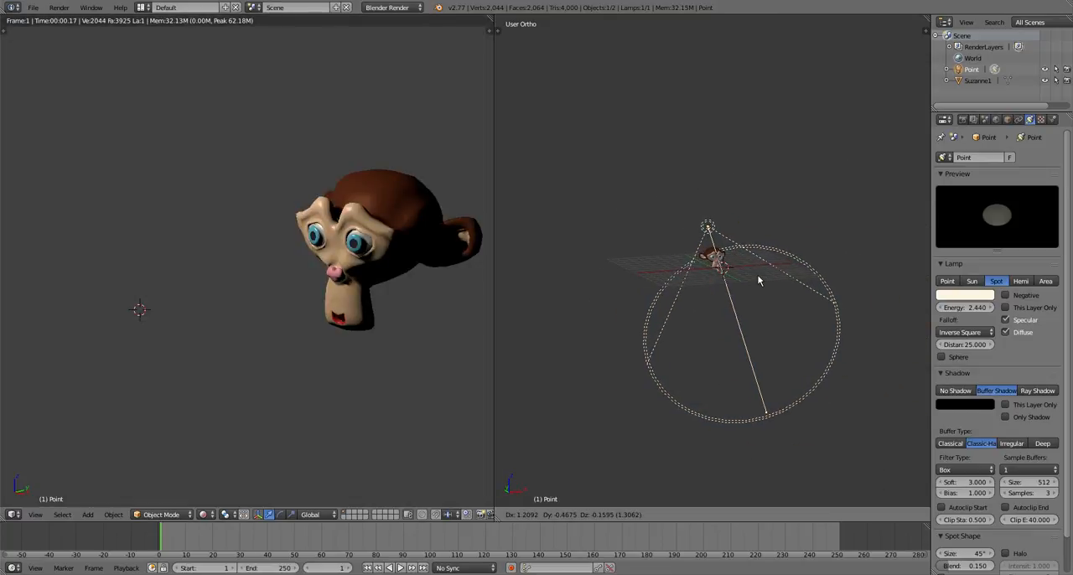
left_click(757, 274)
scroll(738, 270, "up", 7)
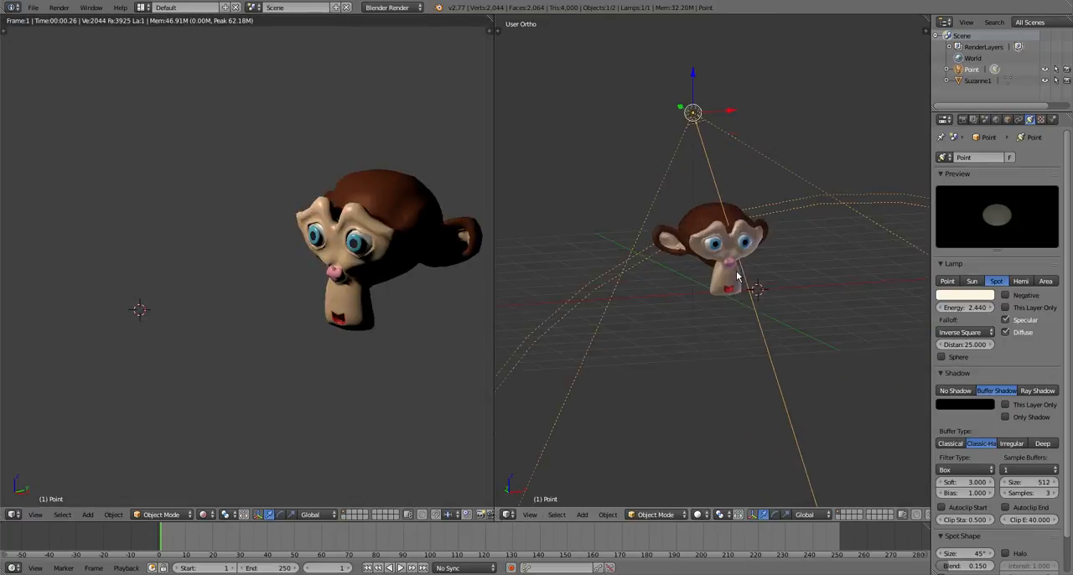
Adjust the spot lamp's position from the side so its beam falls on the face
middle_click_drag(742, 305, 688, 390)
middle_click_drag(607, 460, 559, 473)
key("g")
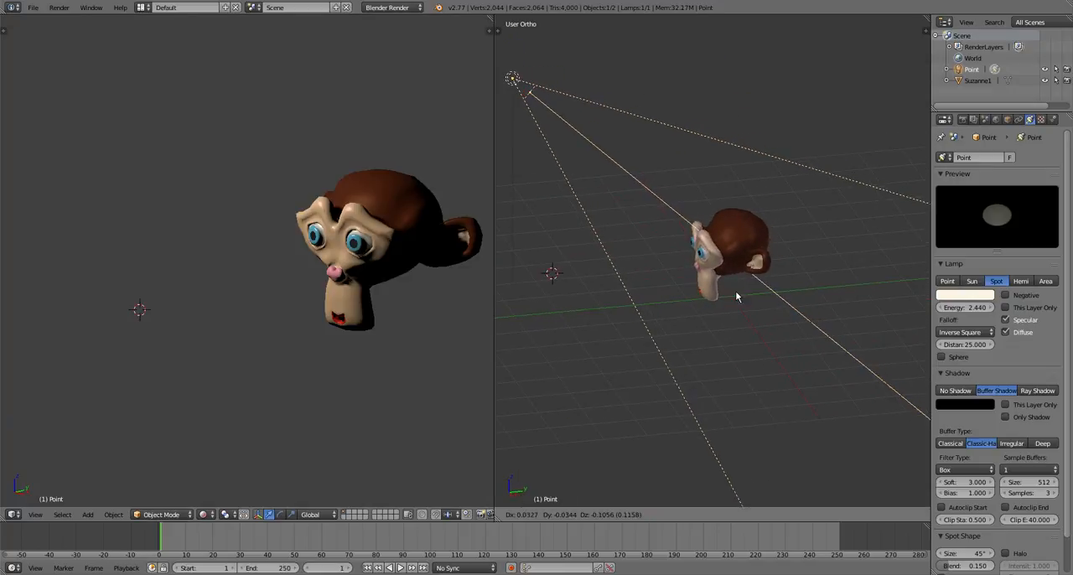
left_click(714, 320)
middle_click_drag(713, 321, 816, 427)
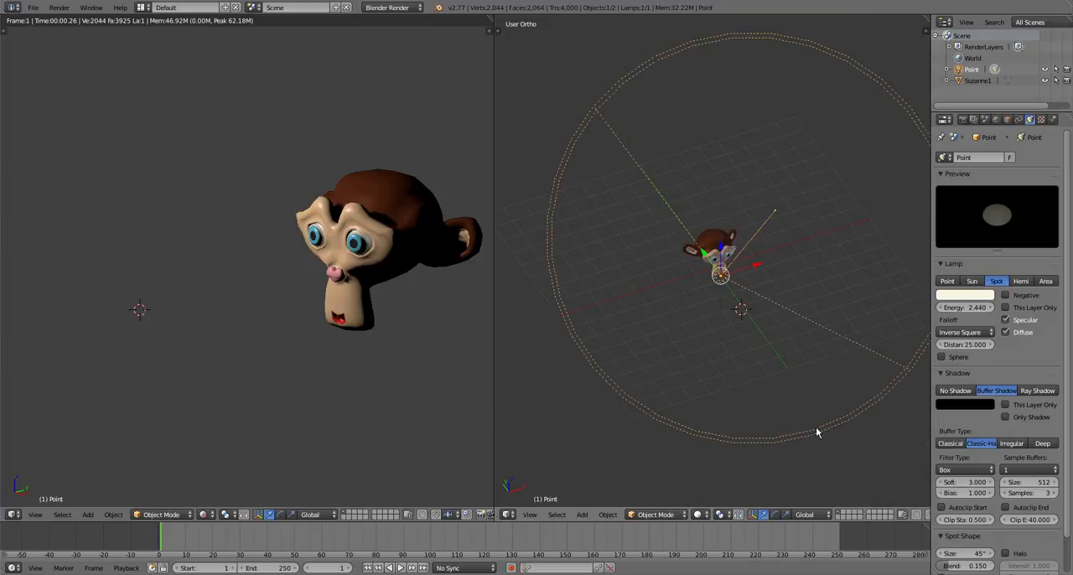
Change the lamp type to Hemi and reduce its energy to 0.79
left_click(1019, 281)
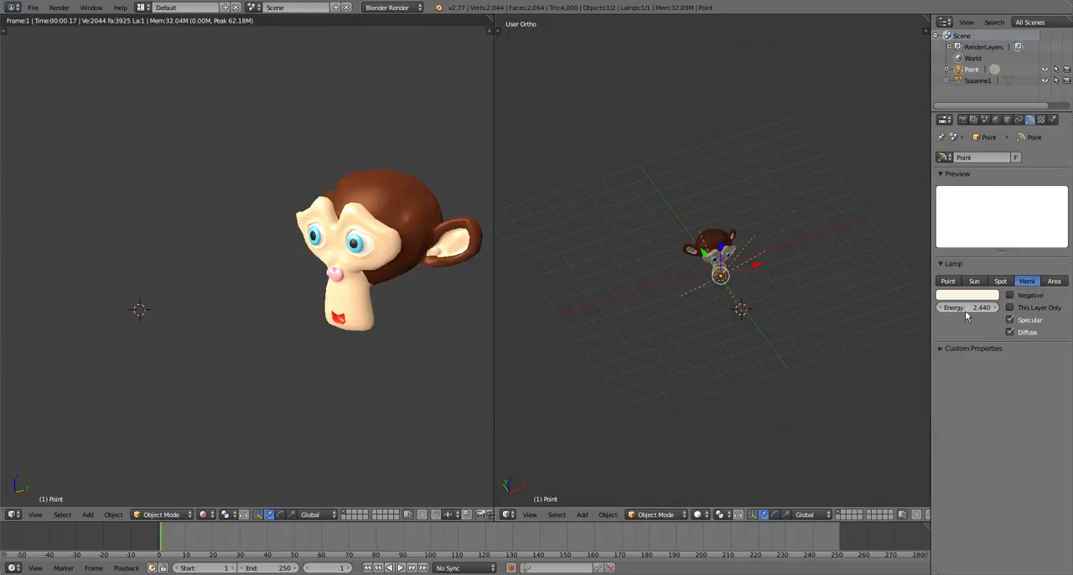
left_click_drag(965, 310, 903, 310)
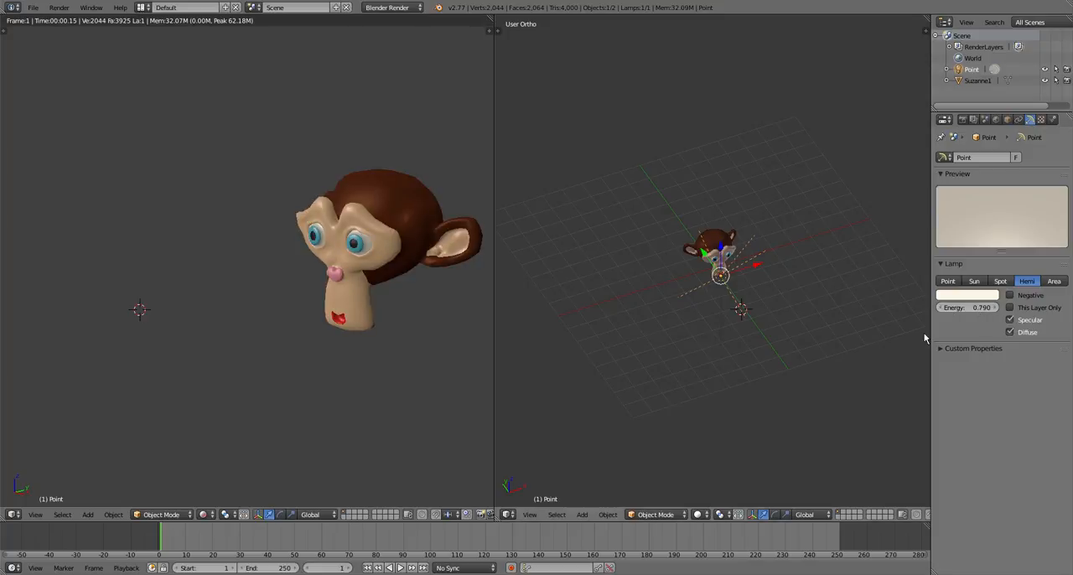
Try the Area lamp type on the head, then return the lamp to Hemi
left_click(1052, 281)
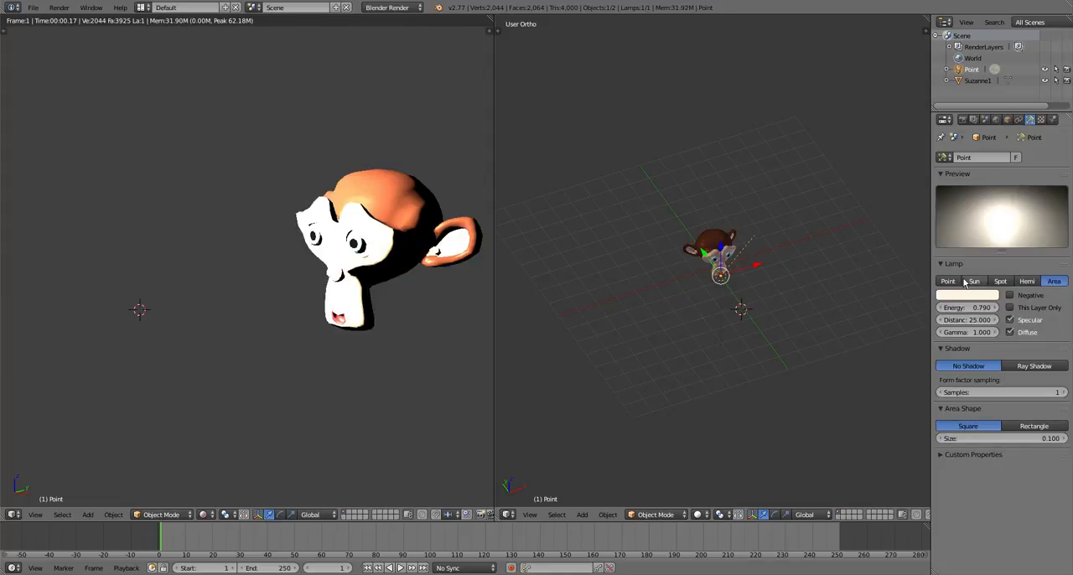
left_click(1024, 282)
scroll(342, 255, "down", 2)
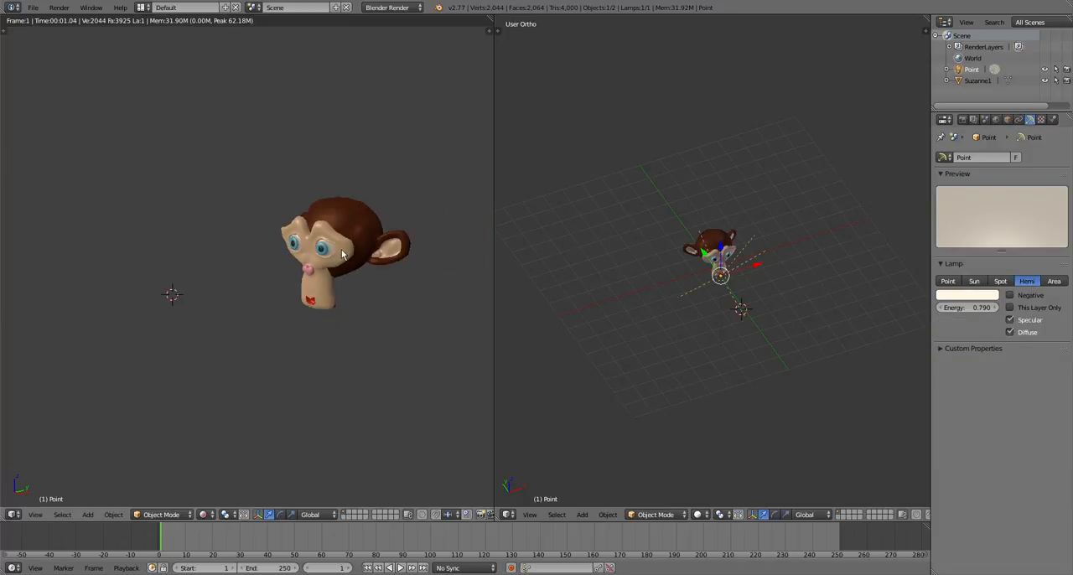
scroll(368, 287, "down", 3)
scroll(371, 292, "up", 2)
Reset the 3D cursor to the origin and add a second lamp of type Point, lowered below the head
middle_click_drag(586, 299, 736, 234)
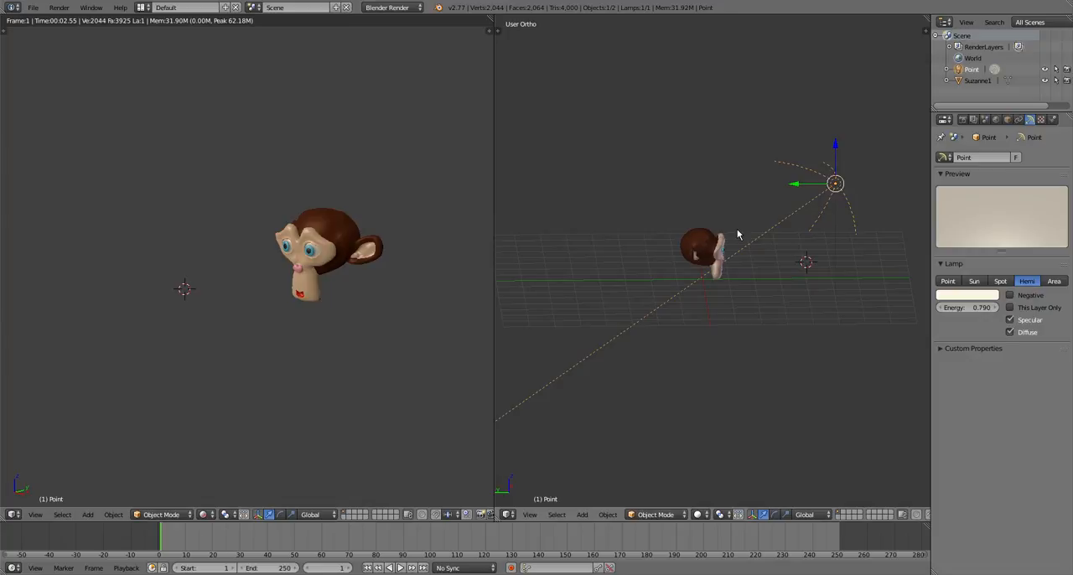
key("shift+c")
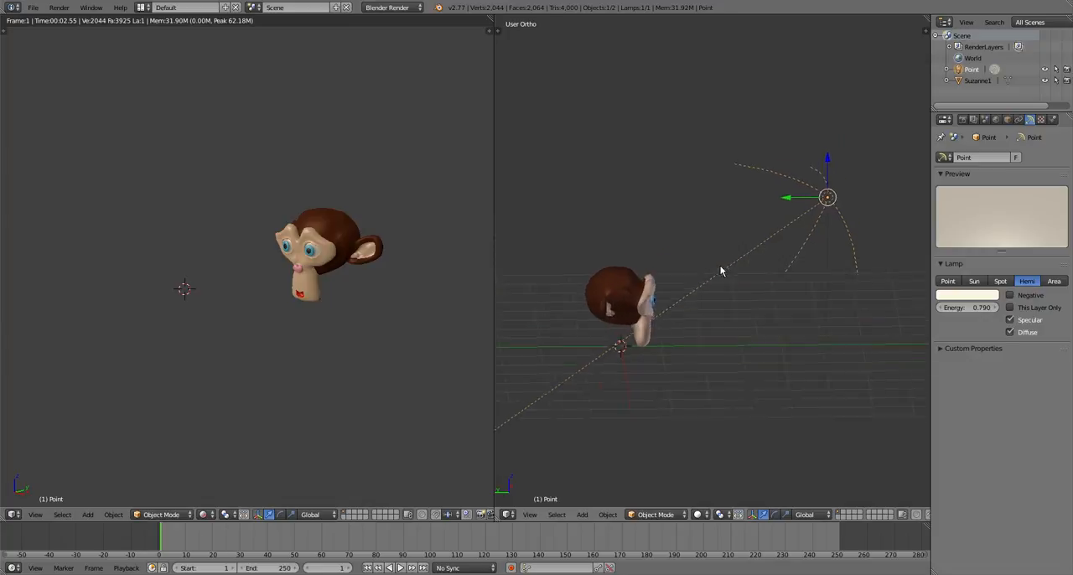
key("shift+a")
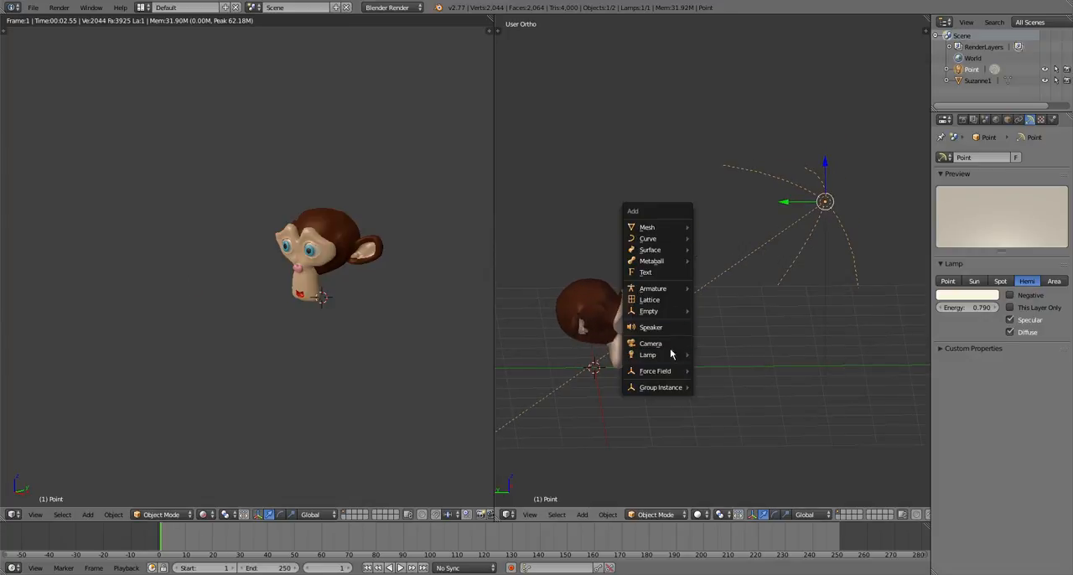
mouse_move(670, 354)
left_click(712, 357)
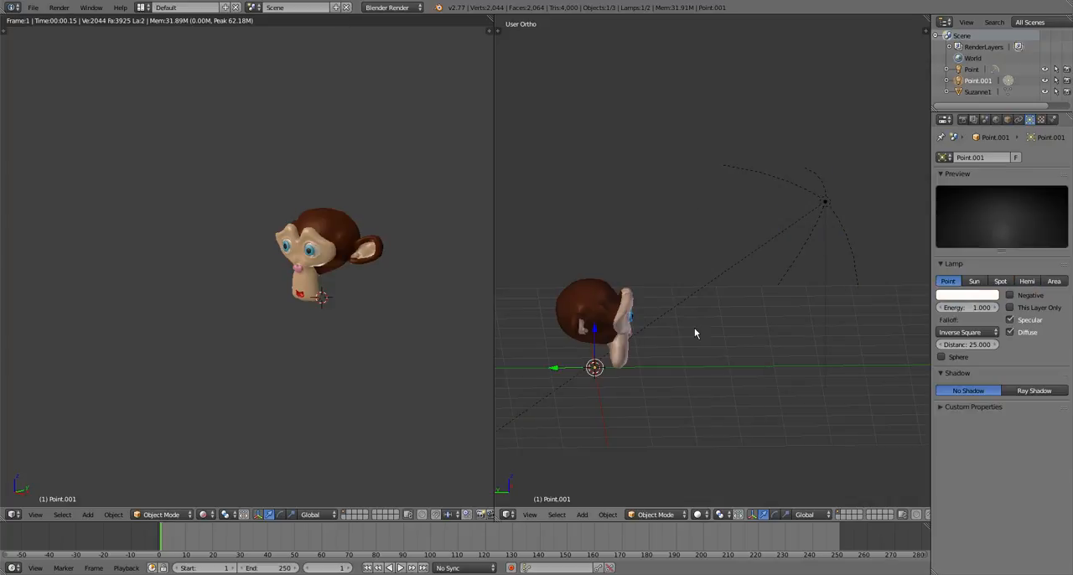
left_click_drag(595, 333, 596, 374)
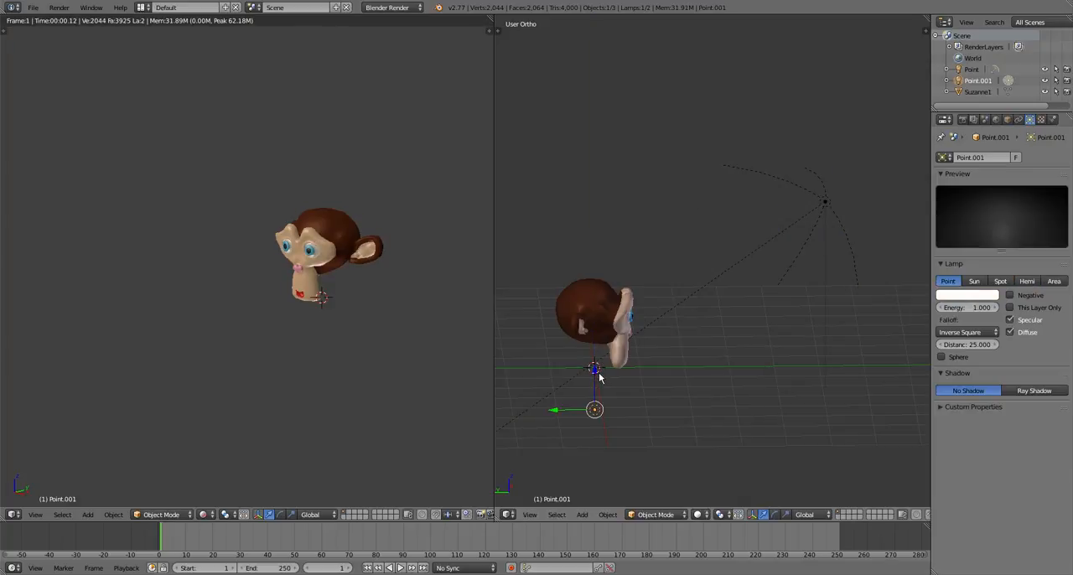
Darken the new point lamp's color to black and move it slightly up and along Y beneath the face
left_click(949, 296)
left_click_drag(985, 201, 987, 229)
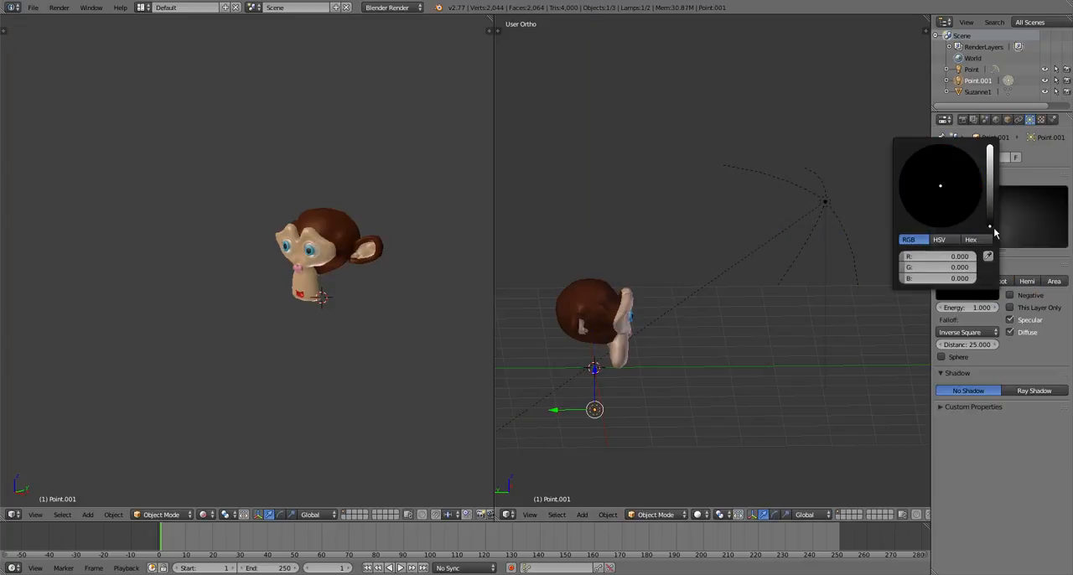
scroll(343, 322, "up", 5)
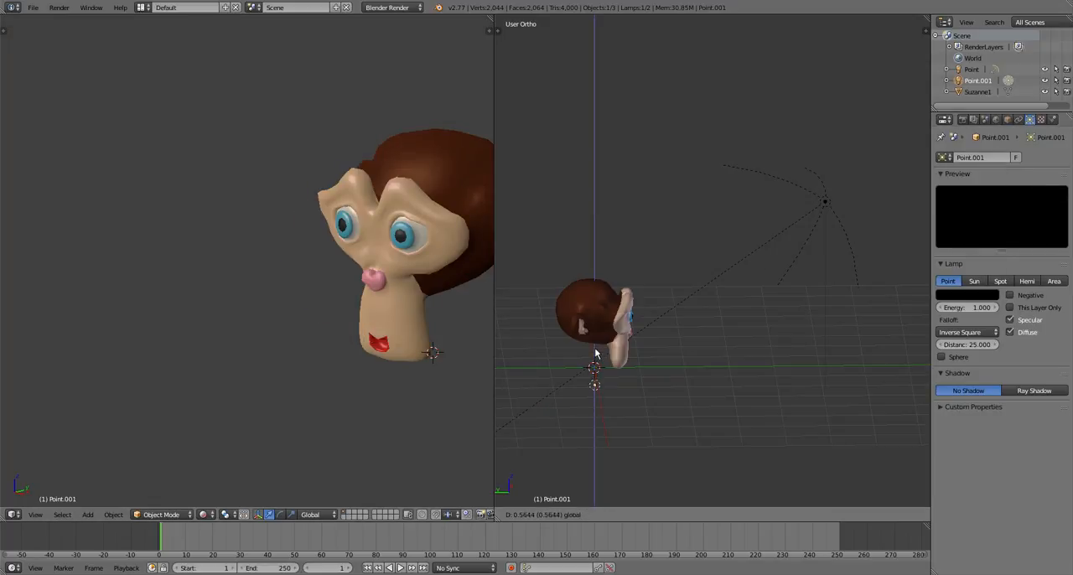
key("g")
key("y")
left_click(573, 392)
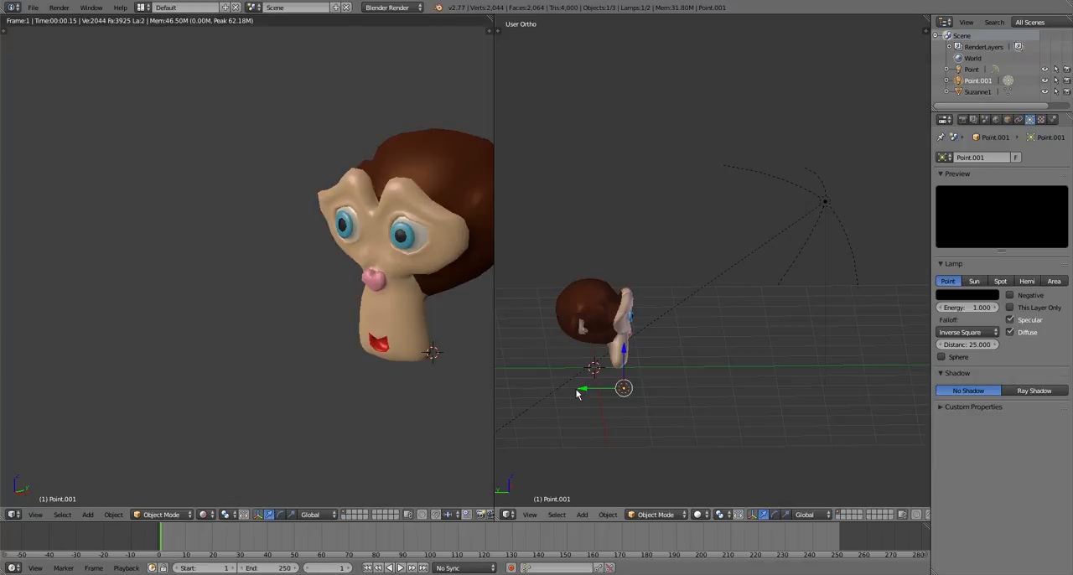
Set the lower lamp's energy to 6.5 and its color to a dark yellow-green, about R 0.023, G 0.033, B 0
left_click(964, 307)
type("6.5")
key("Return")
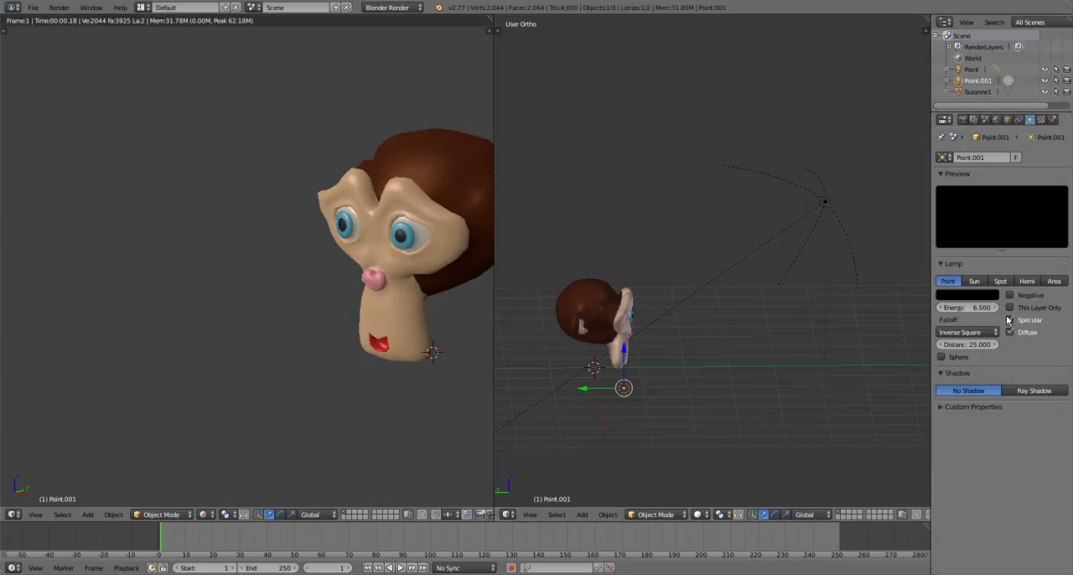
left_click(973, 298)
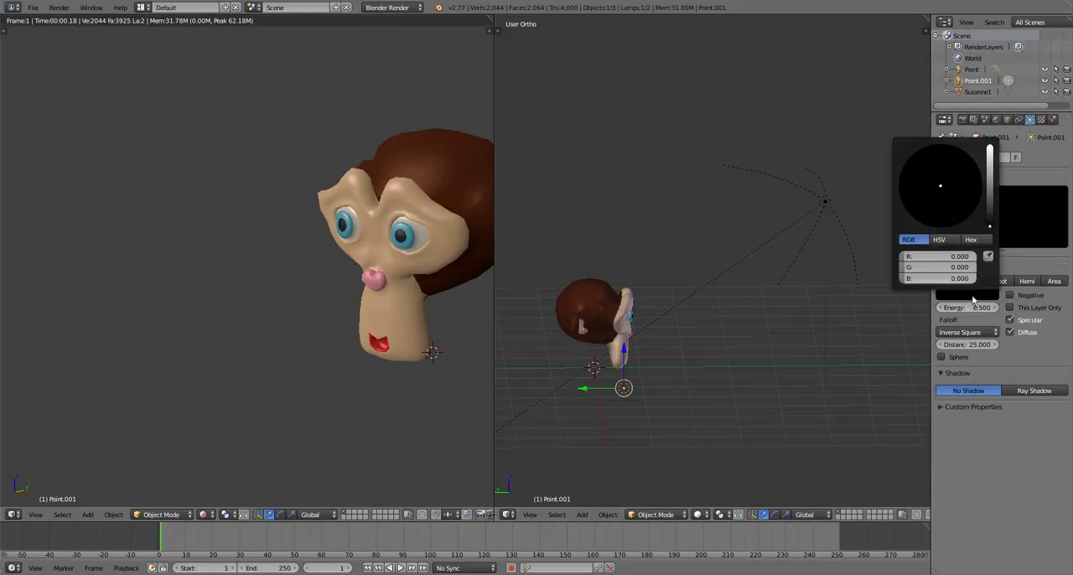
left_click(989, 211)
left_click_drag(934, 187, 900, 198)
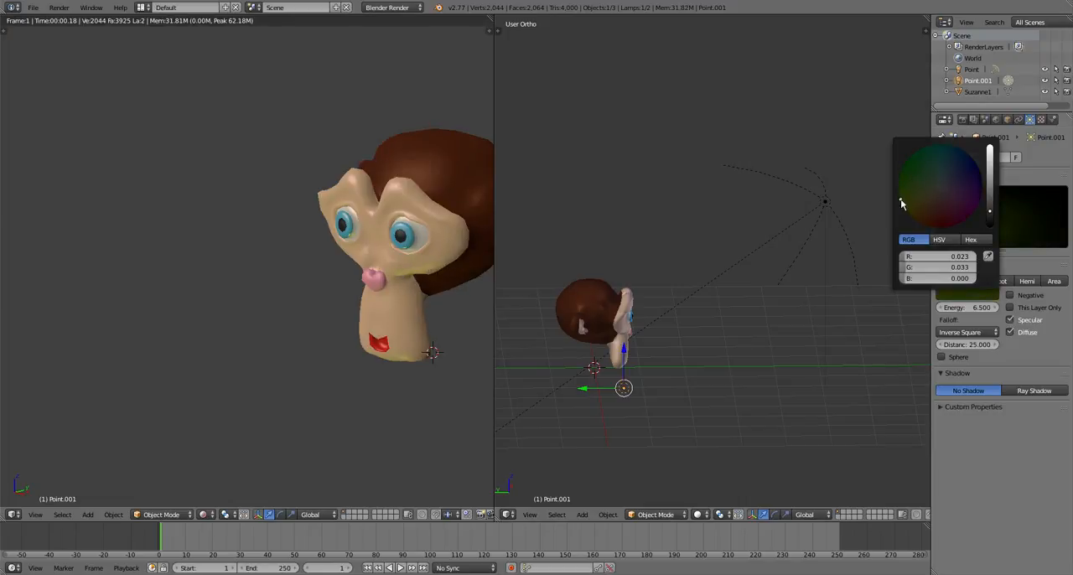
key("Escape")
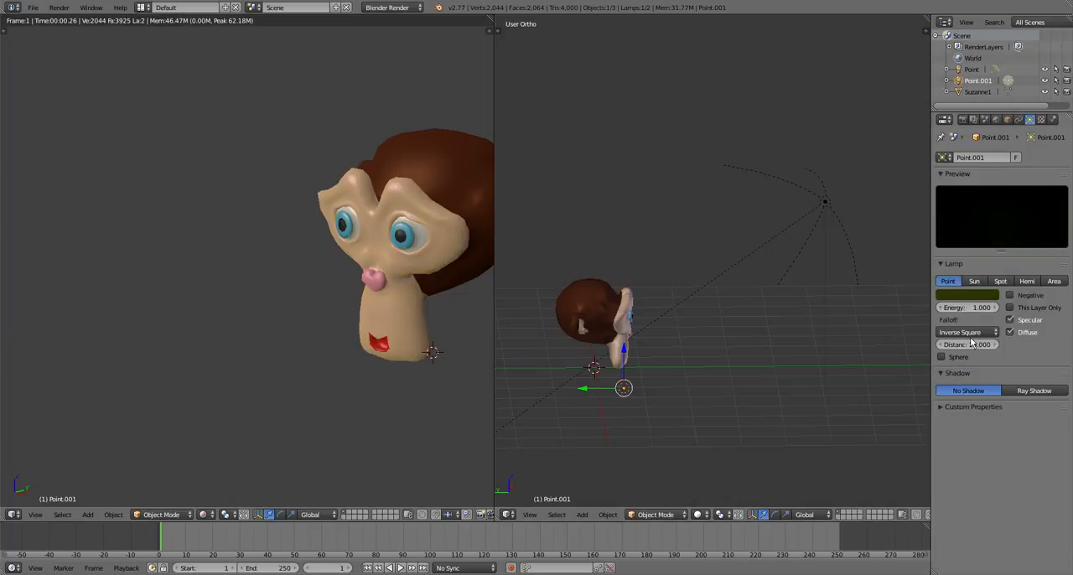
Set the lower lamp's energy to 1.42 and nudge its position beneath the chin
left_click_drag(962, 311, 982, 310)
scroll(600, 469, "down", 1)
middle_click_drag(506, 439, 838, 425)
key("g")
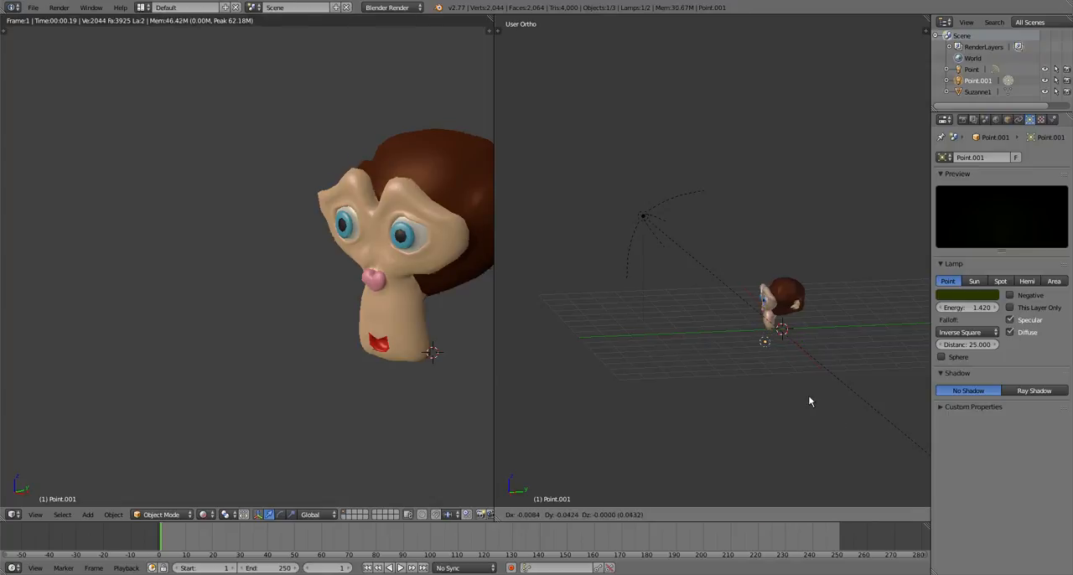
left_click(808, 397)
middle_click_drag(806, 402, 828, 339)
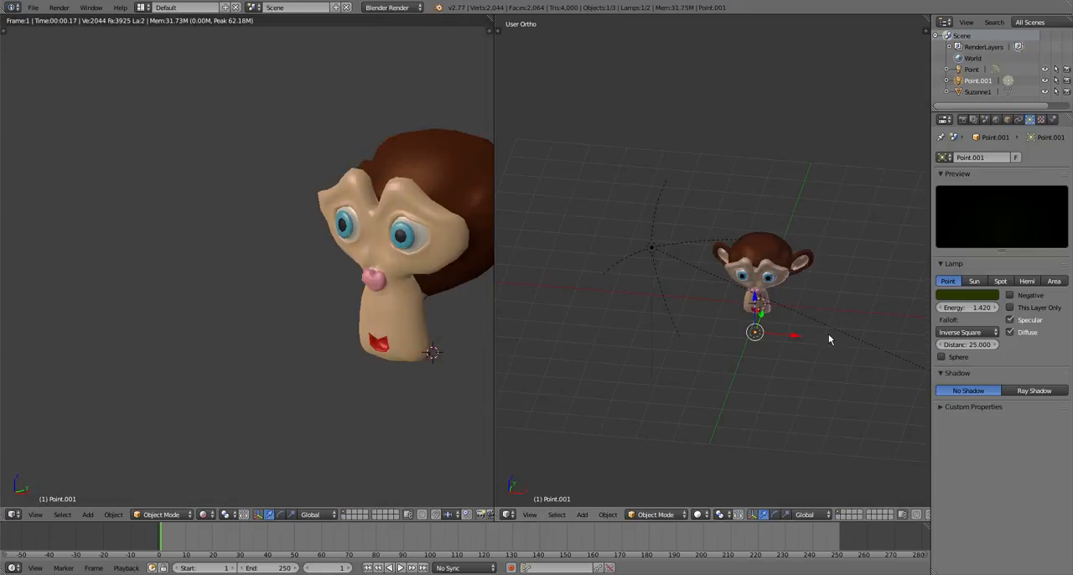
Add a third lamp of type Point at the 3D cursor and move it behind the head, raised to about the head's height
key("a")
middle_click_drag(808, 354, 587, 284)
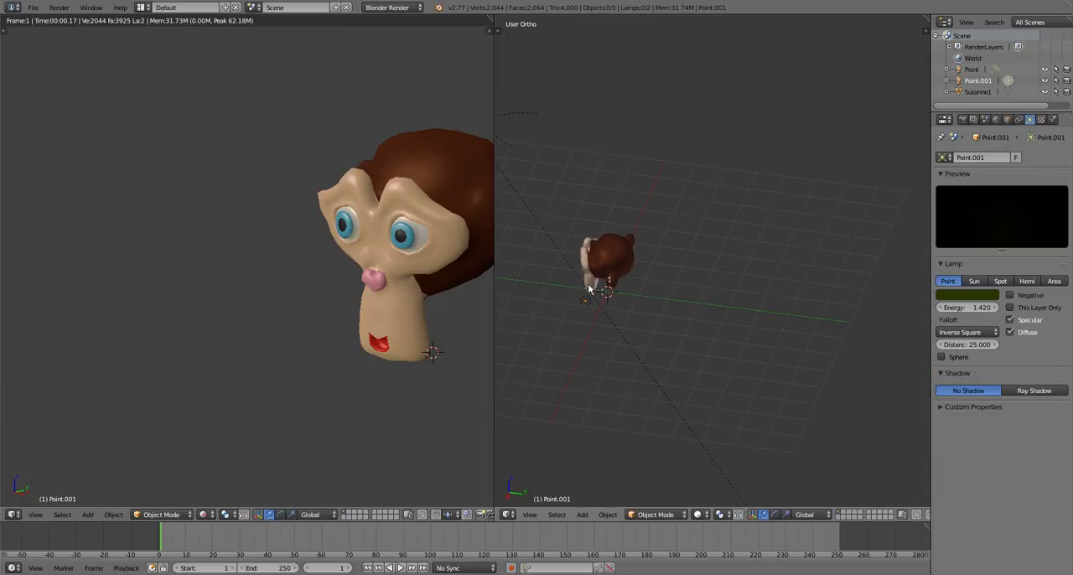
middle_click_drag(673, 310, 693, 302)
scroll(693, 302, "up", 2)
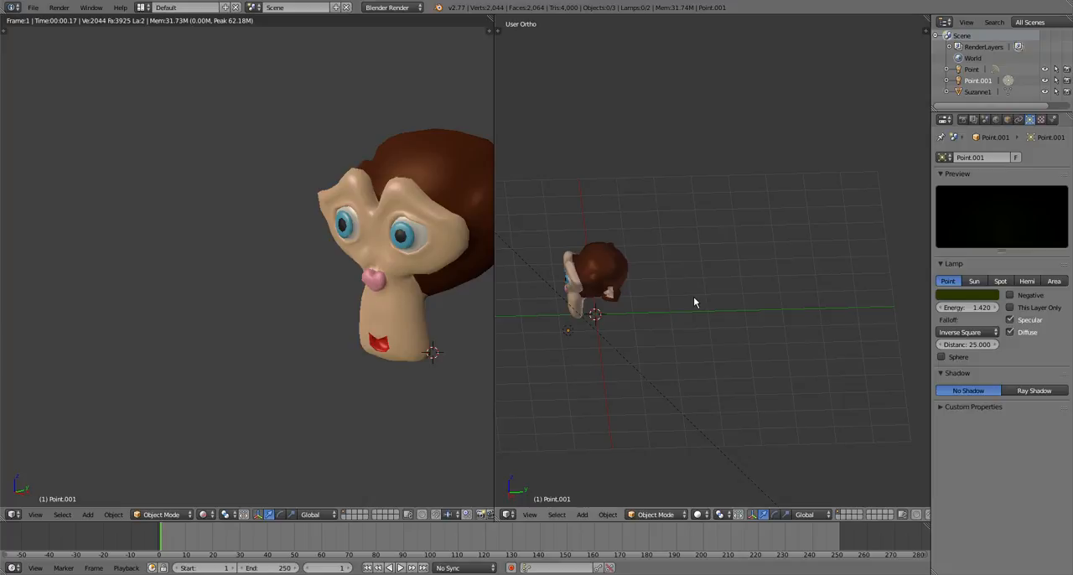
key("a")
key("a")
key("shift+a")
mouse_move(654, 348)
left_click(696, 349)
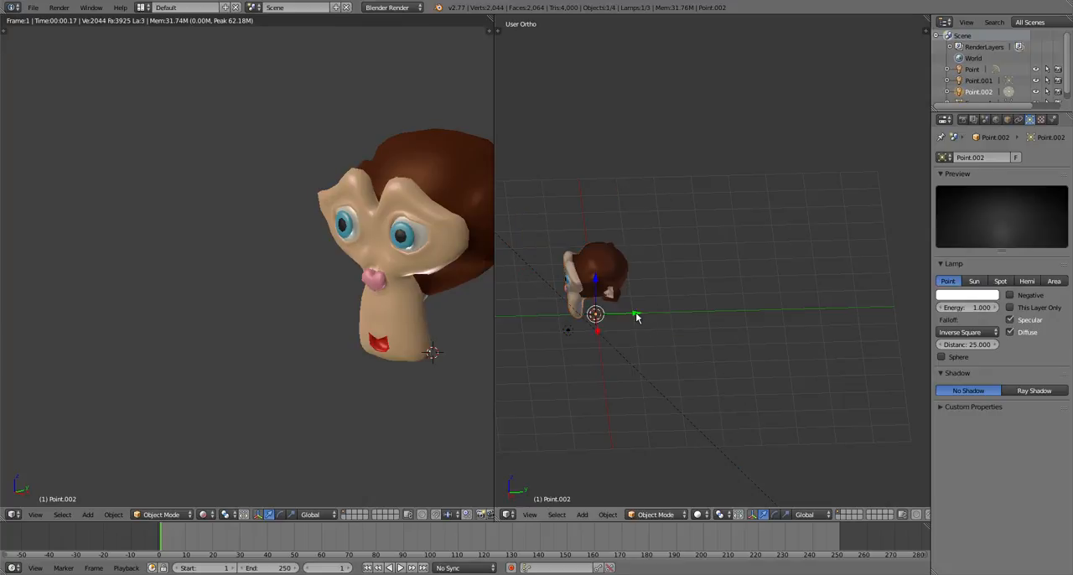
left_click_drag(637, 317, 711, 311)
left_click_drag(675, 277, 663, 231)
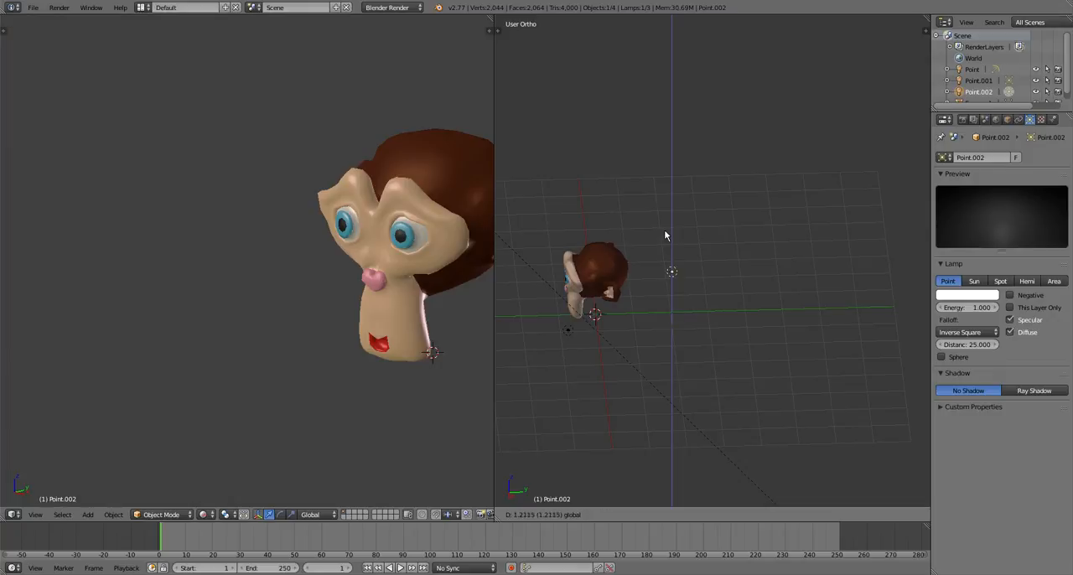
Set the back lamp's energy to 2.05 and its color to pale yellow, about R 0.981, G 1.000, B 0.694
left_click_drag(955, 308, 982, 307)
left_click(955, 295)
left_click_drag(932, 189, 928, 188)
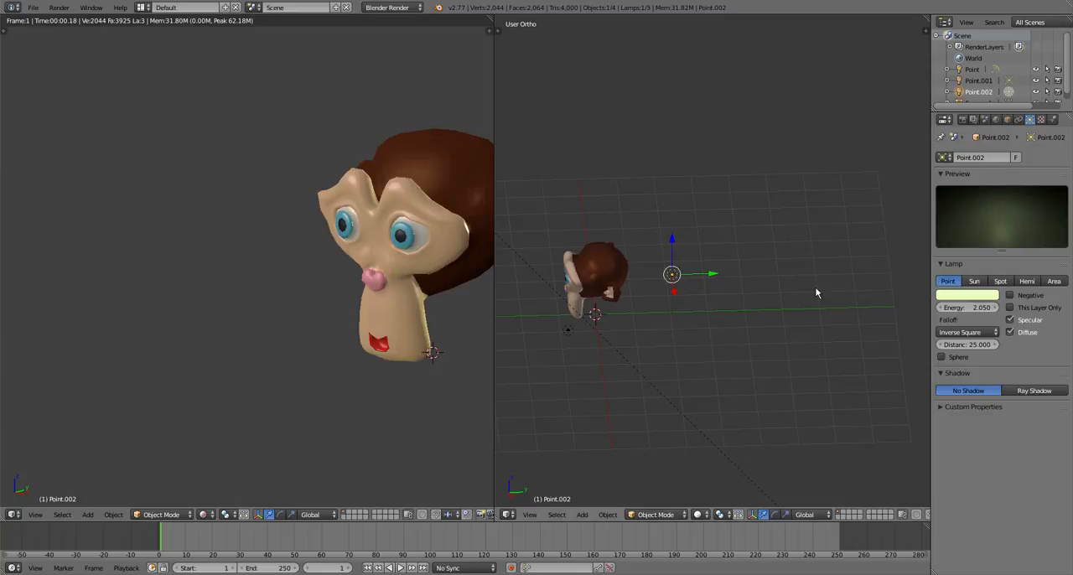
left_click(955, 297)
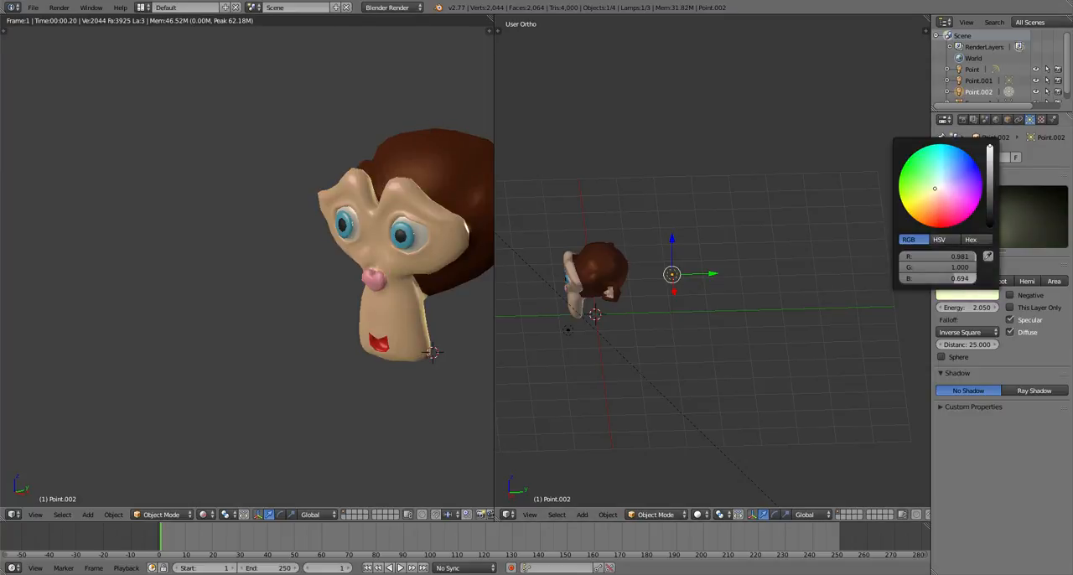
scroll(449, 293, "down", 3)
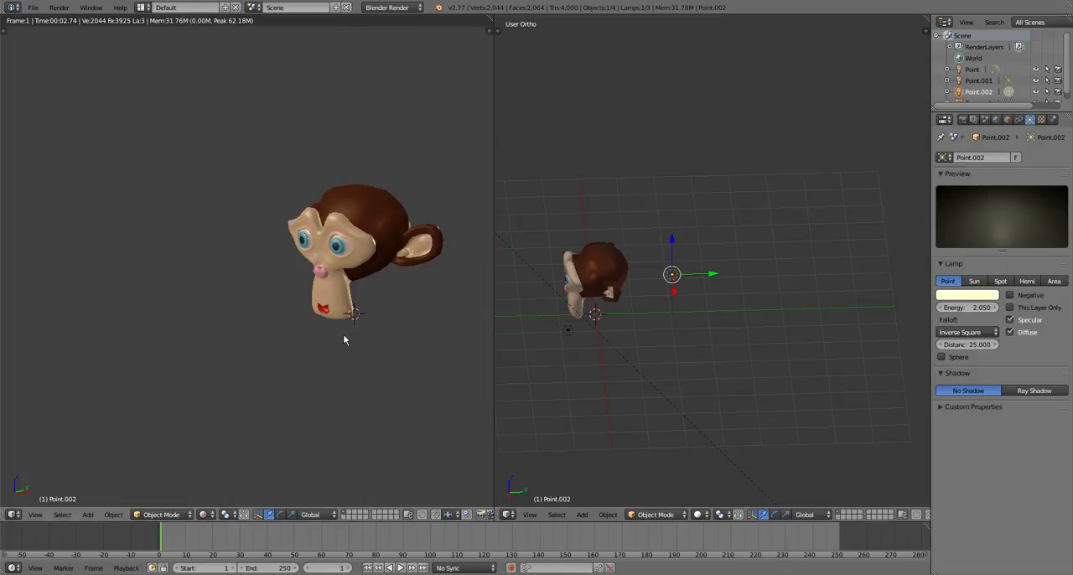
Add a plane at the 3D cursor and scale it by 4
key("a")
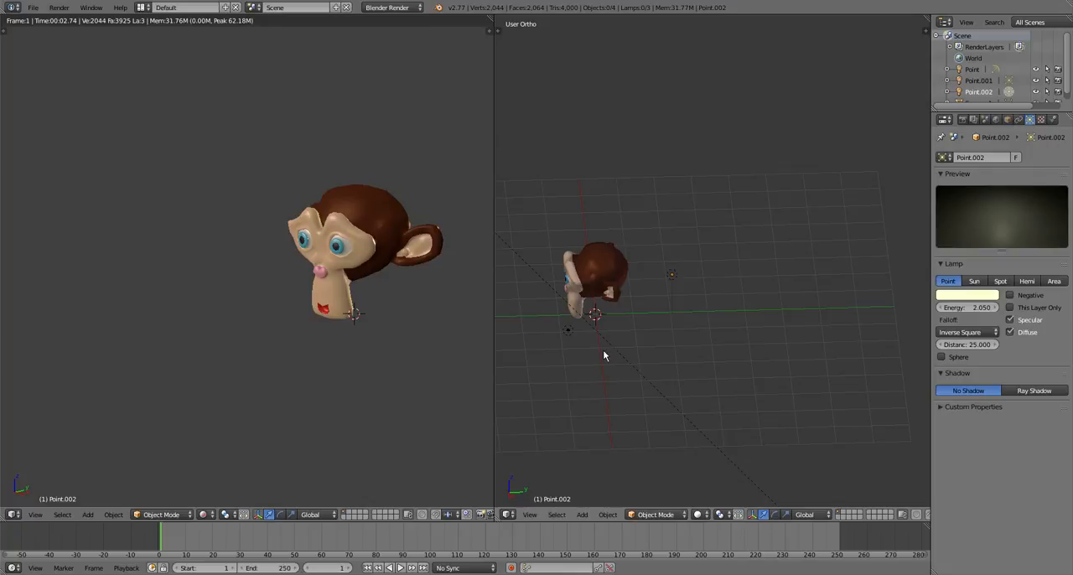
key("shift+a")
mouse_move(574, 220)
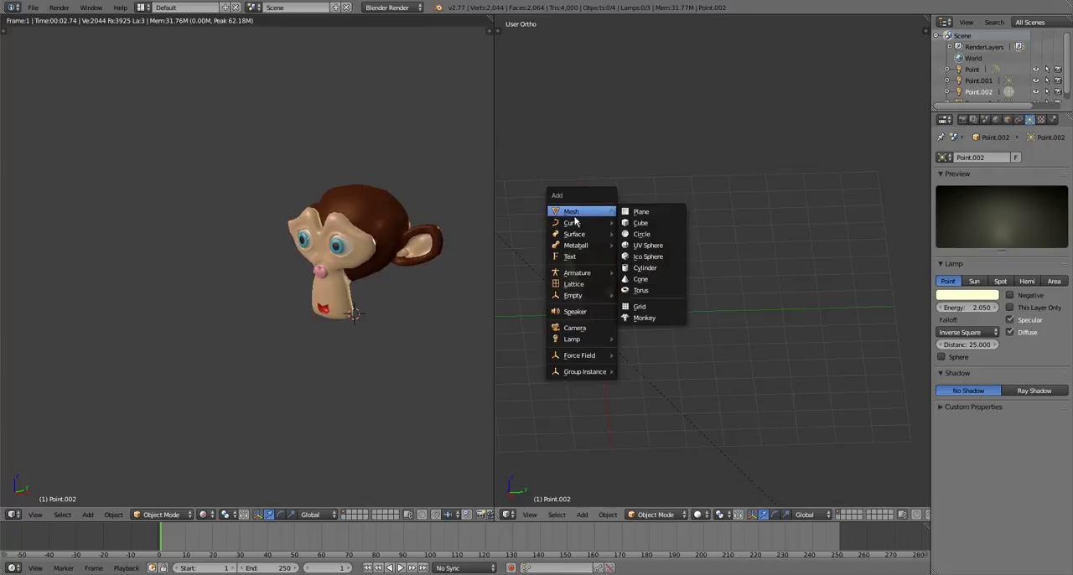
left_click(639, 211)
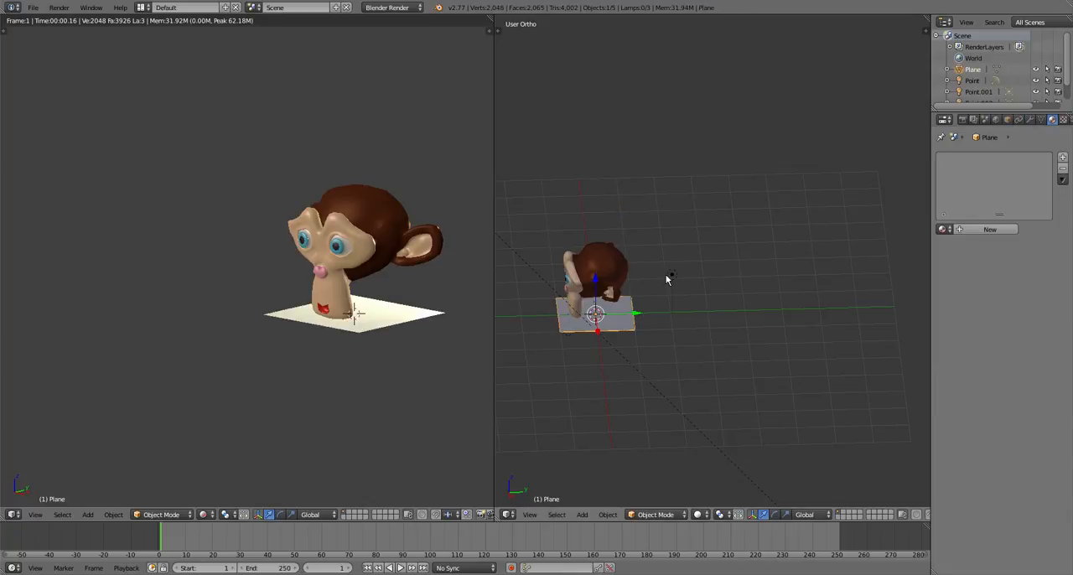
key("s")
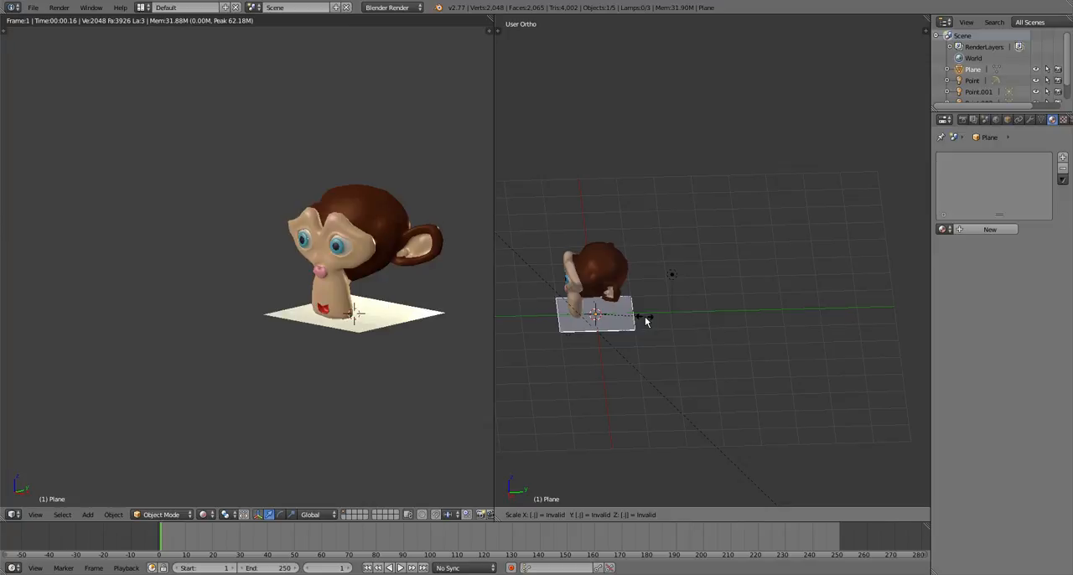
key("Escape")
key("s")
key("4")
key("Return")
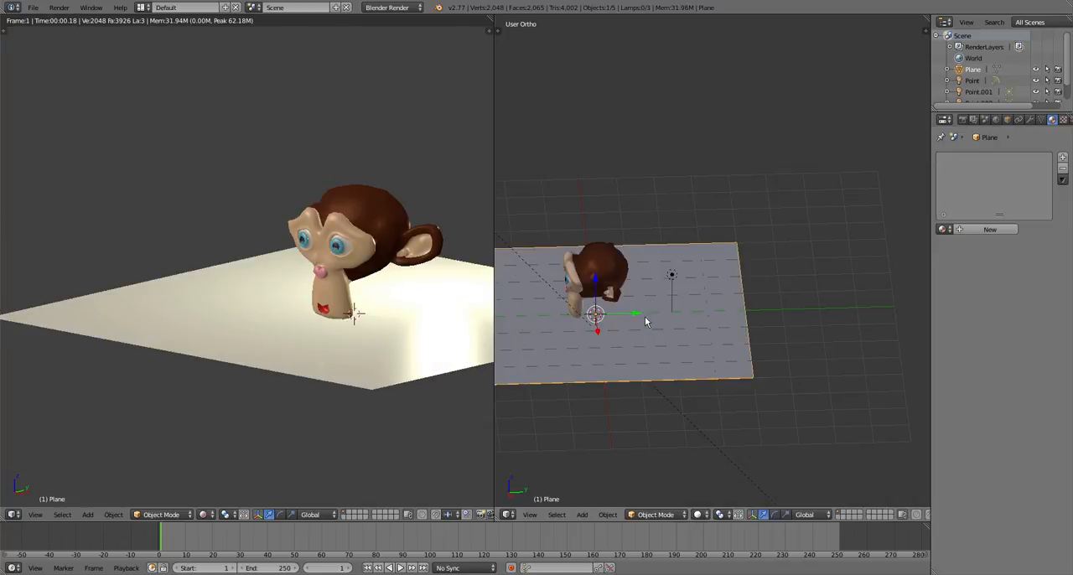
Rotate the plane 90° about X and move it about 2.54 units along Y as a backdrop behind the head and back lamp
key("r")
key("x")
key("9")
key("0")
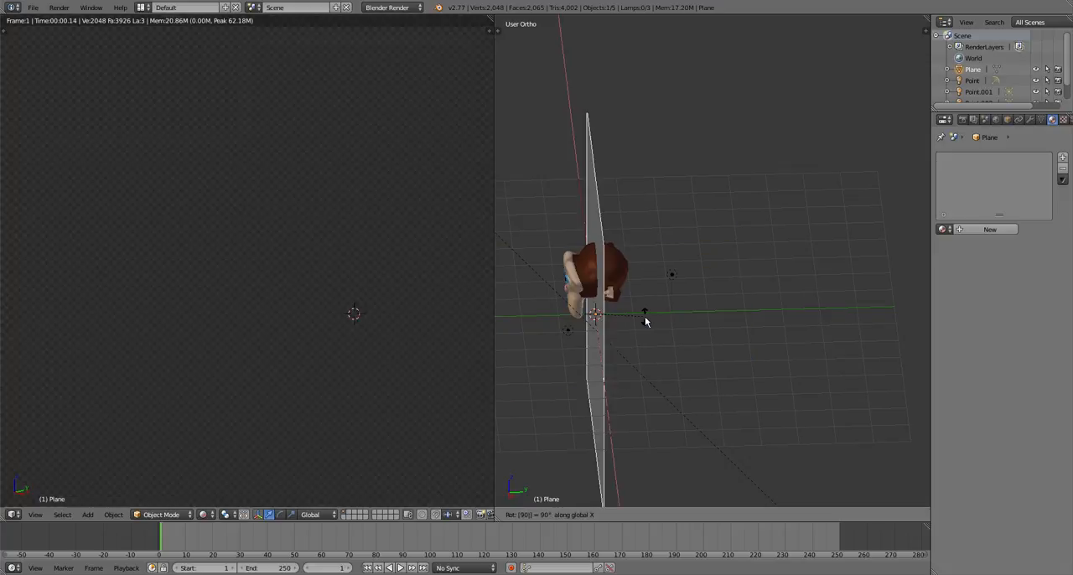
key("Return")
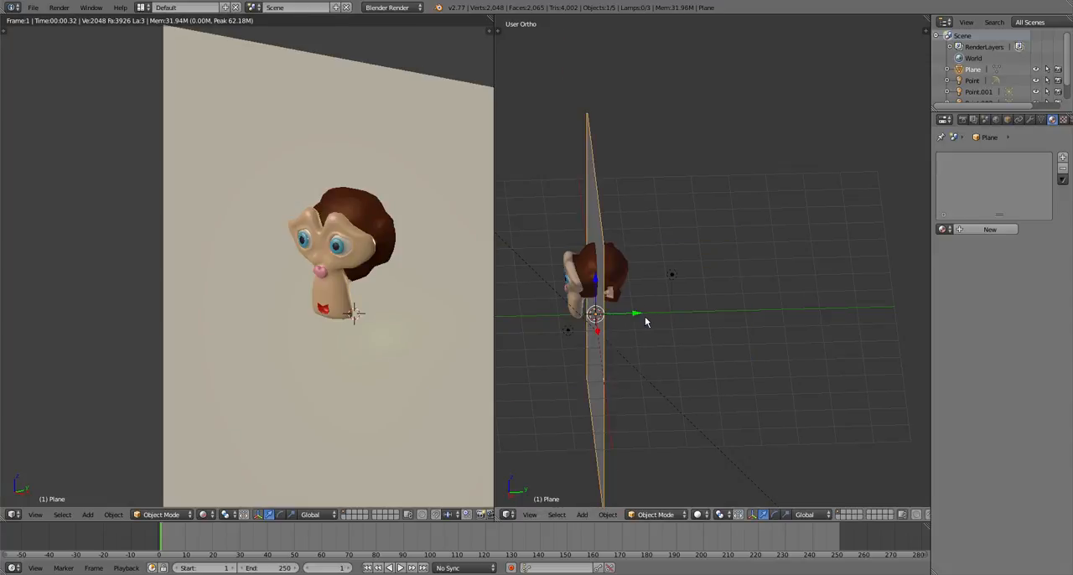
key("g")
key("y")
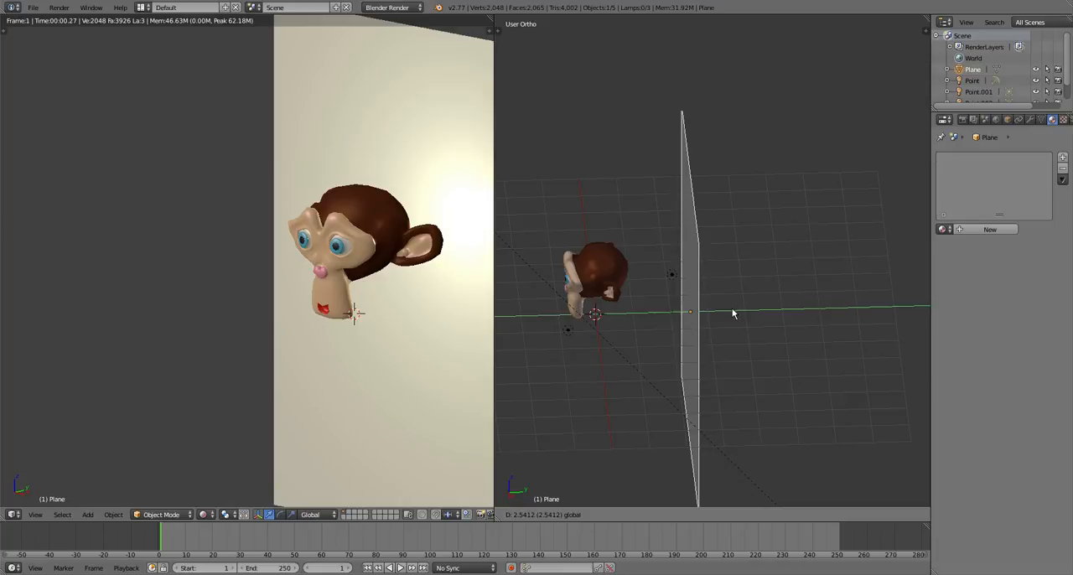
left_click(733, 313)
Examine the rendered head and its lighting against the backdrop plane from different distances and angles
scroll(388, 307, "down", 2)
scroll(503, 321, "down", 1)
scroll(473, 373, "down", 1)
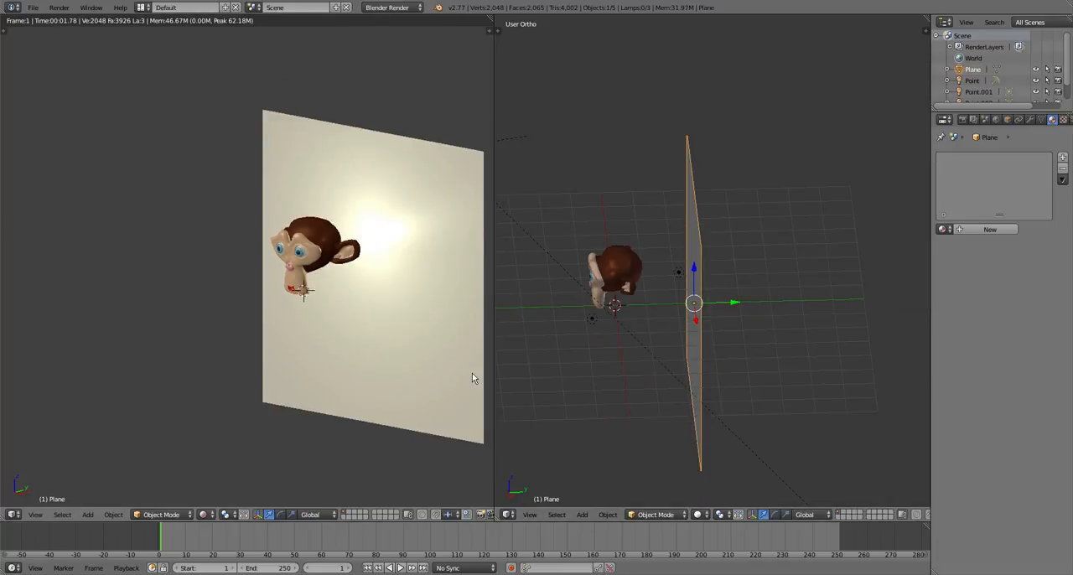
middle_click_drag(471, 373, 436, 345)
scroll(402, 339, "down", 1)
scroll(353, 333, "up", 4)
scroll(352, 337, "down", 1)
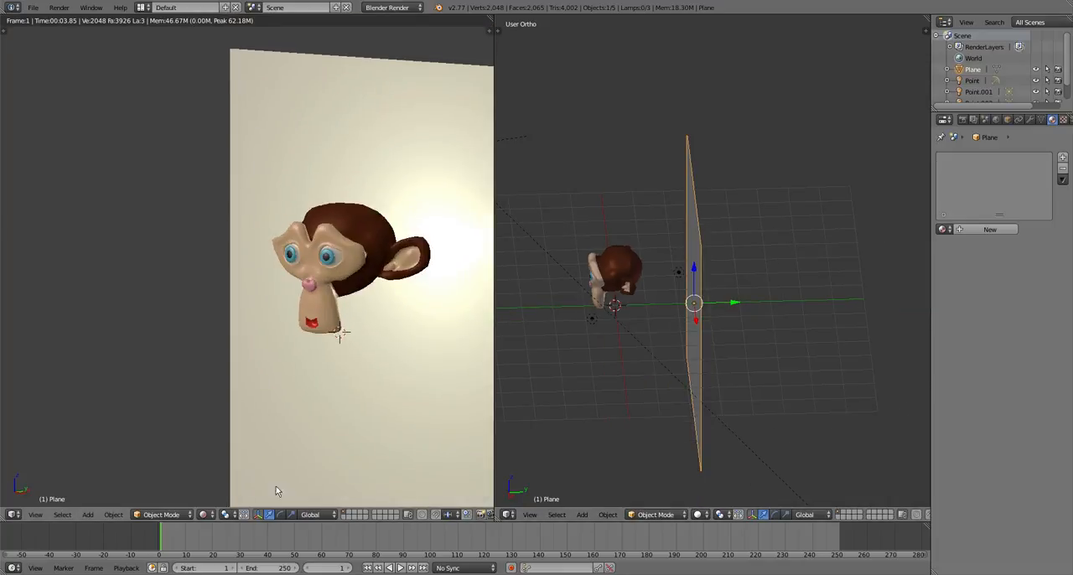
Switch the rendered viewport to Solid shading and check the backdrop plane around the head from several angles and distances
left_click(202, 514)
left_click(227, 474)
scroll(319, 357, "up", 2)
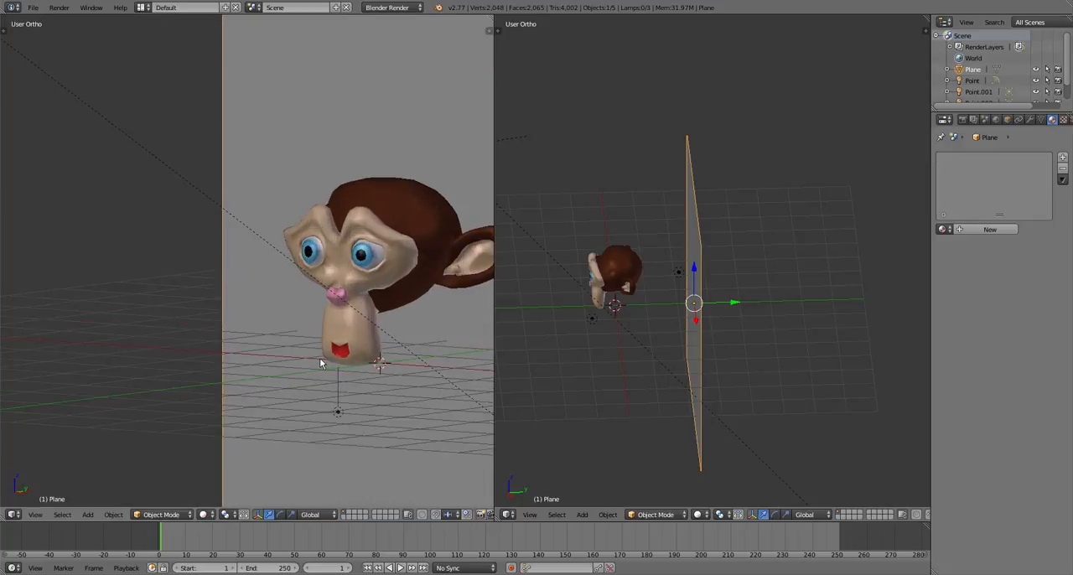
middle_click_drag(173, 284, 96, 281, "shift")
scroll(230, 294, "down", 5)
scroll(231, 294, "up", 1)
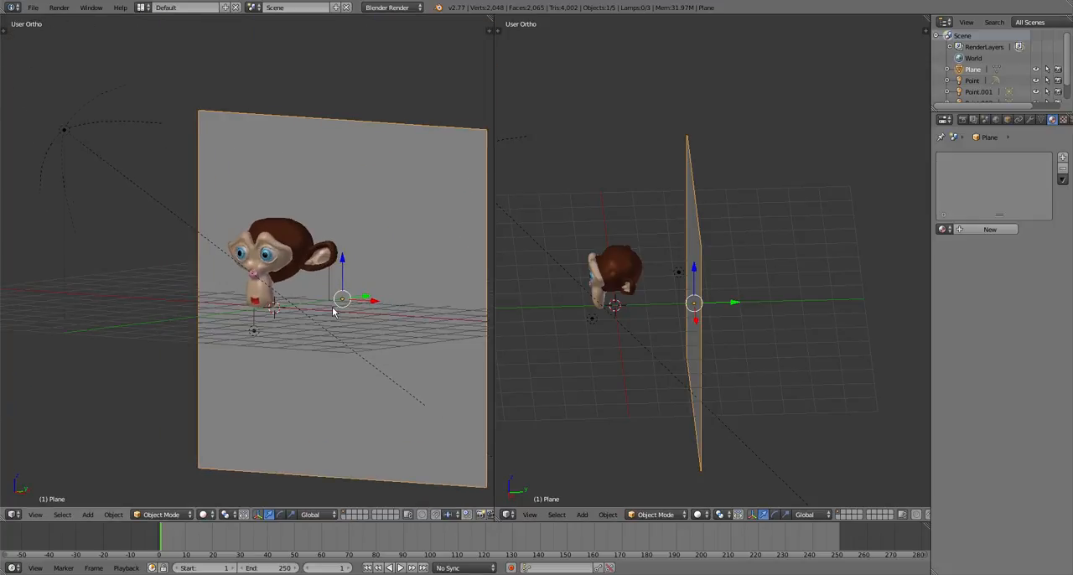
scroll(335, 313, "down", 2)
middle_click_drag(372, 367, 446, 372)
scroll(353, 335, "up", 5)
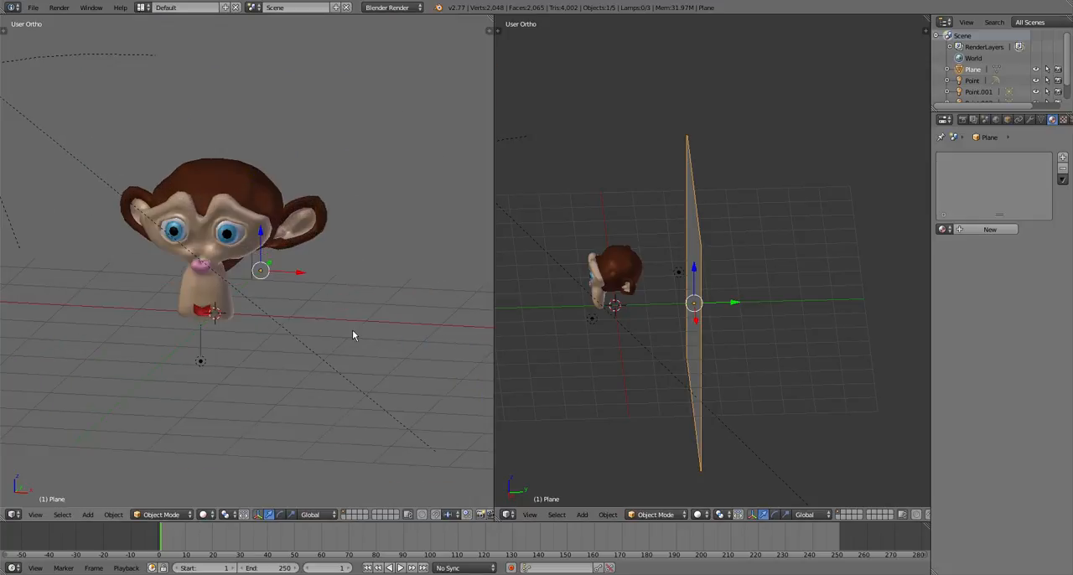
scroll(352, 331, "down", 2)
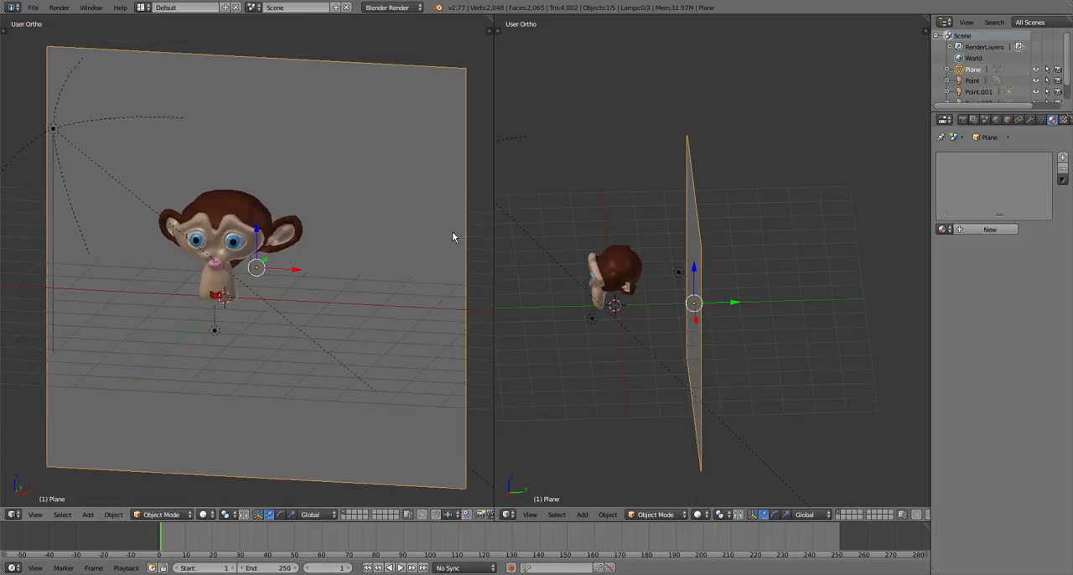
key("g")
key("z")
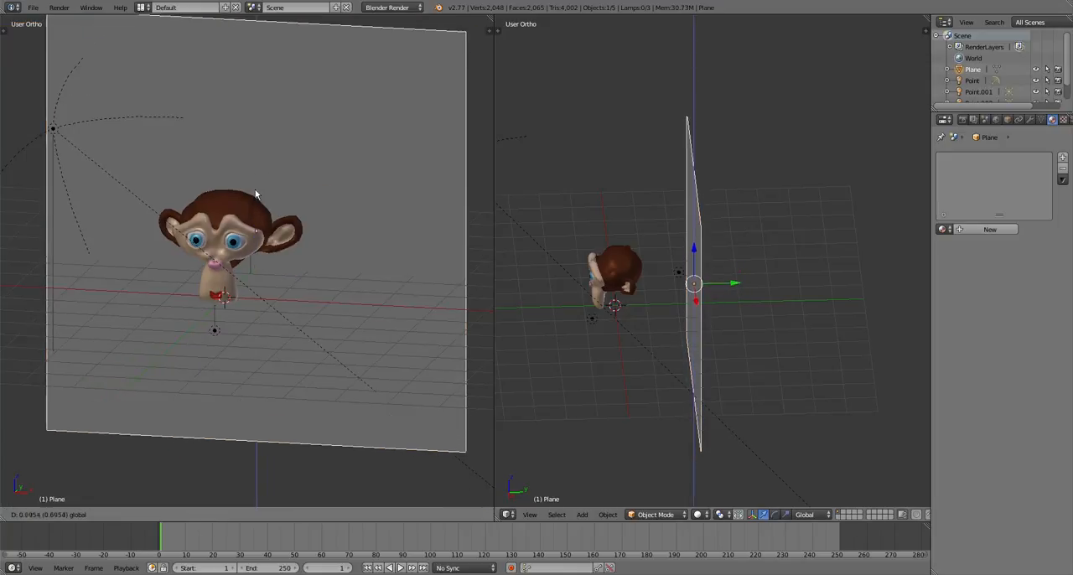
left_click(276, 203)
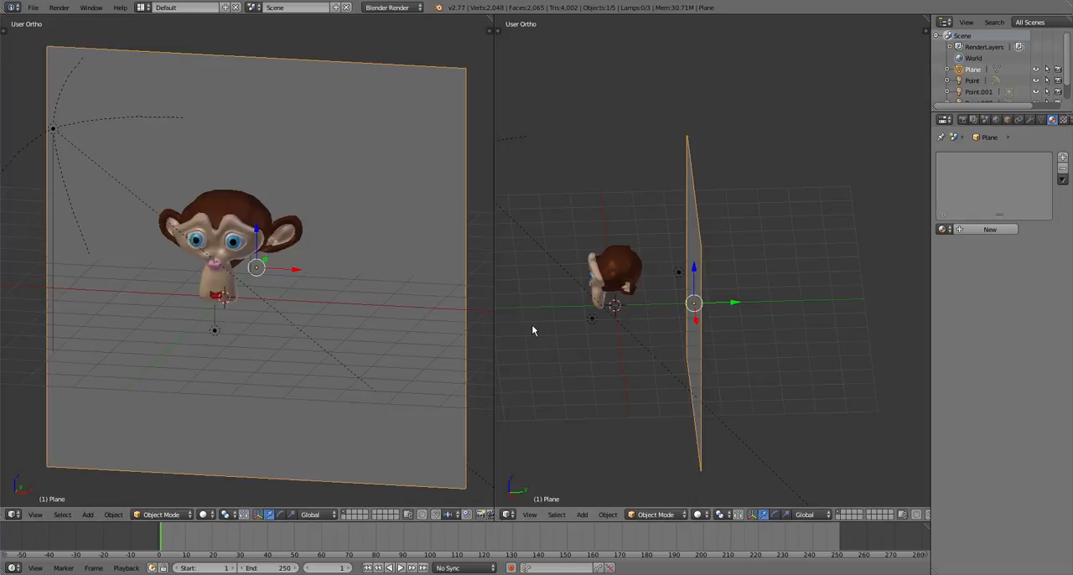
Scale the backdrop plane by 0.8 and raise it along Z until its center is about level with the head
type("s.8")
key("Return")
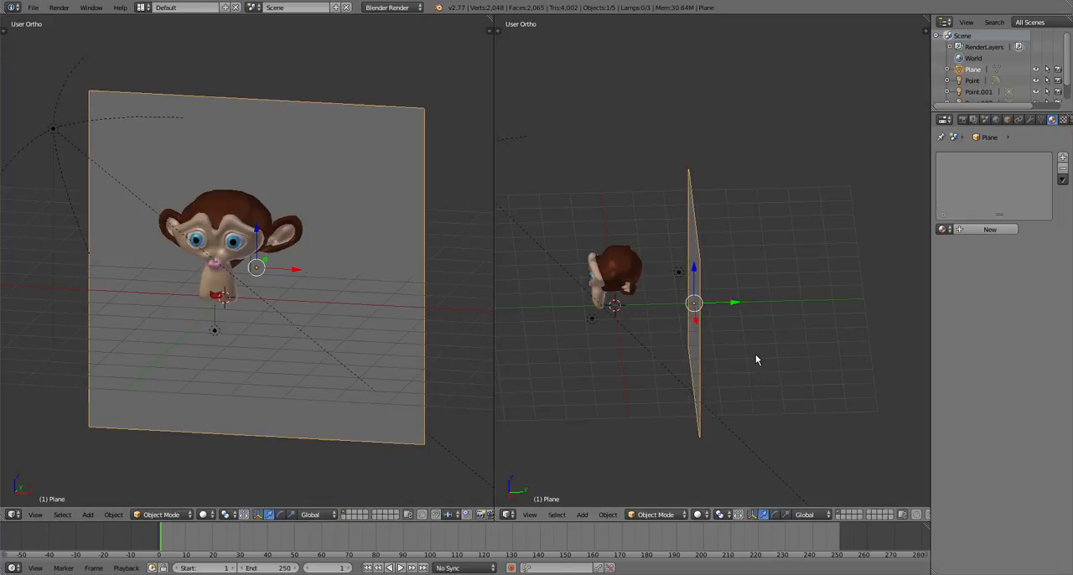
scroll(399, 345, "up", 2)
mouse_move(400, 345)
middle_mouse_down()
mouse_move(419, 336)
mouse_move(411, 330)
middle_mouse_up()
key("g")
key("z")
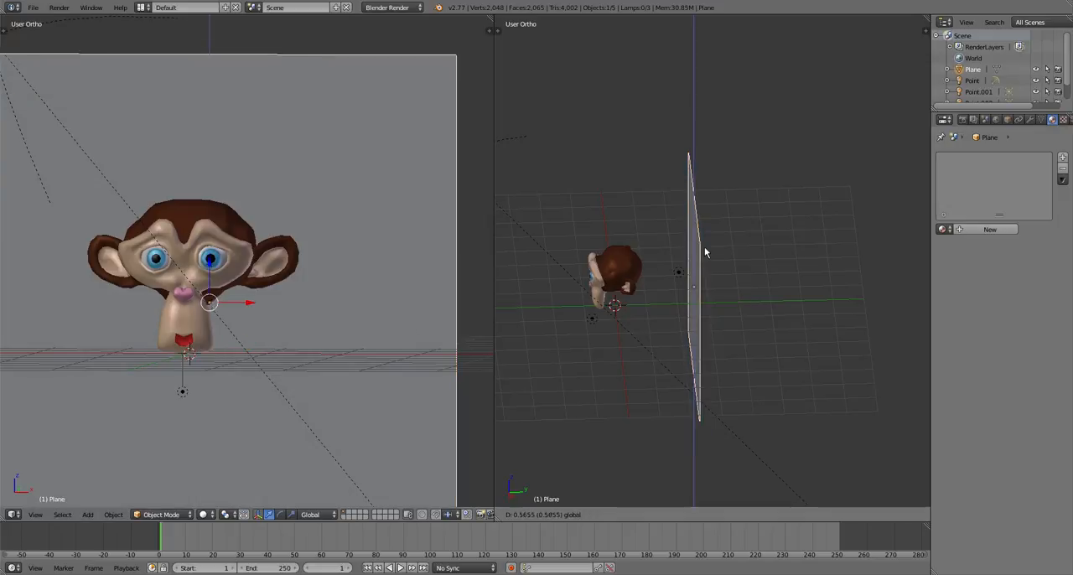
left_click(709, 239)
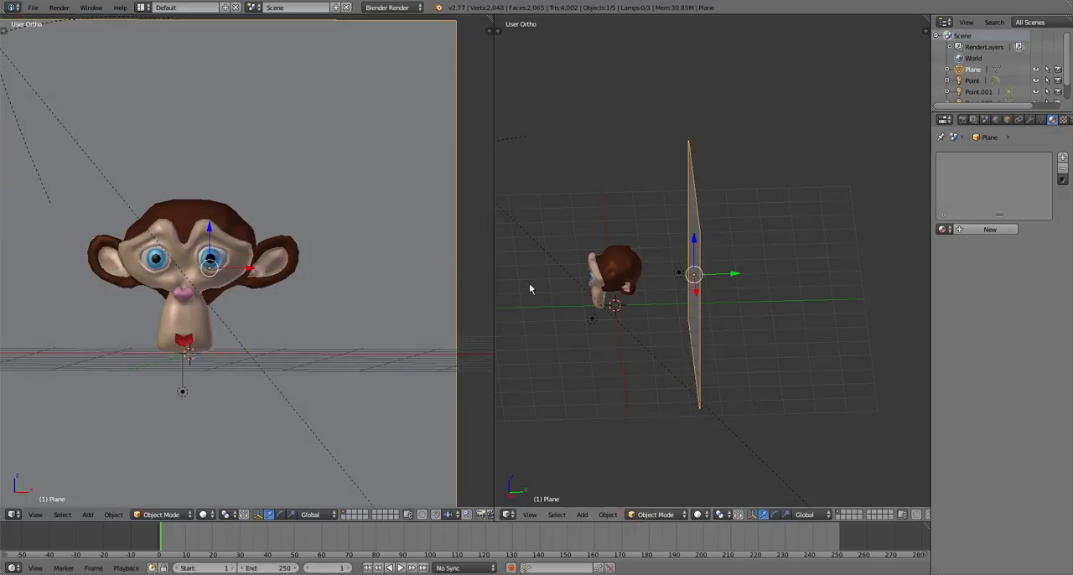
Shift the backdrop plane along the positive X direction behind the head
key("g")
key("x")
left_click(701, 305)
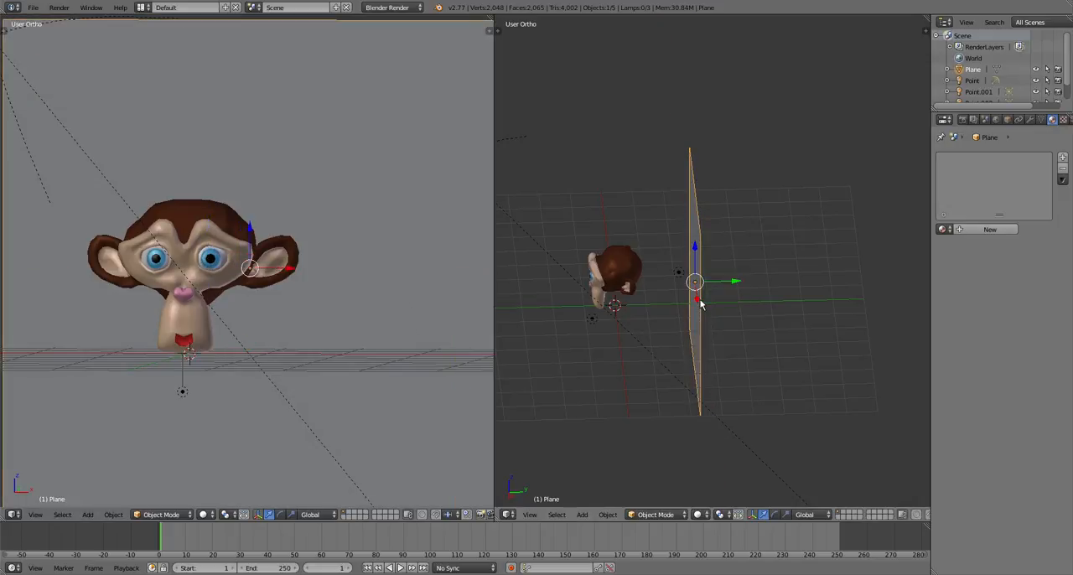
Add a new material to the backdrop plane and name it img
left_click(976, 229)
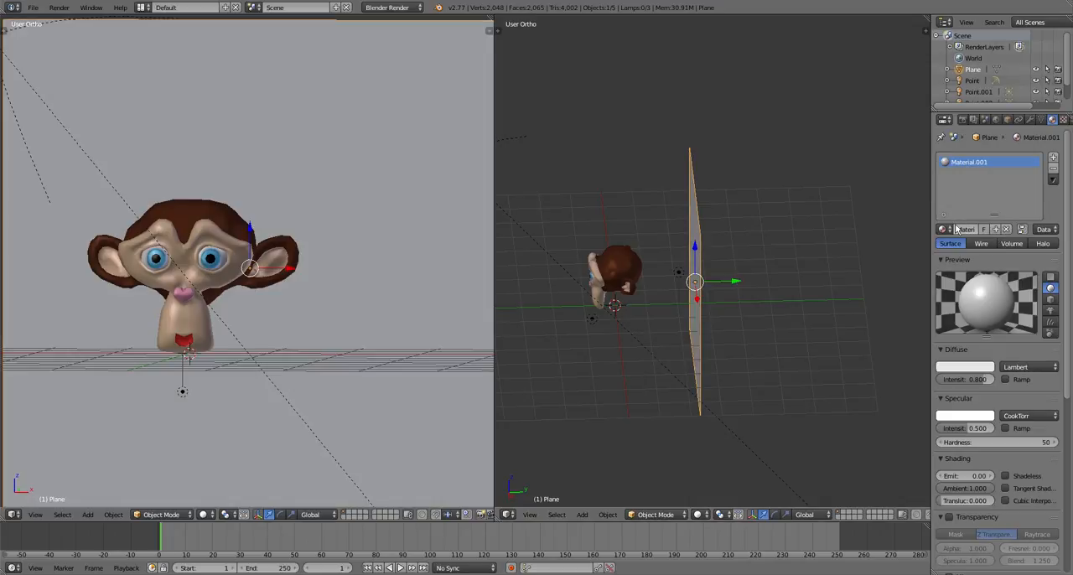
left_click(957, 229)
key("BackSpace")
type("img")
key("Return")
Split the side 3D view to make a UV/Image Editor area and put the plane in Edit Mode
left_click_drag(925, 30, 751, 67)
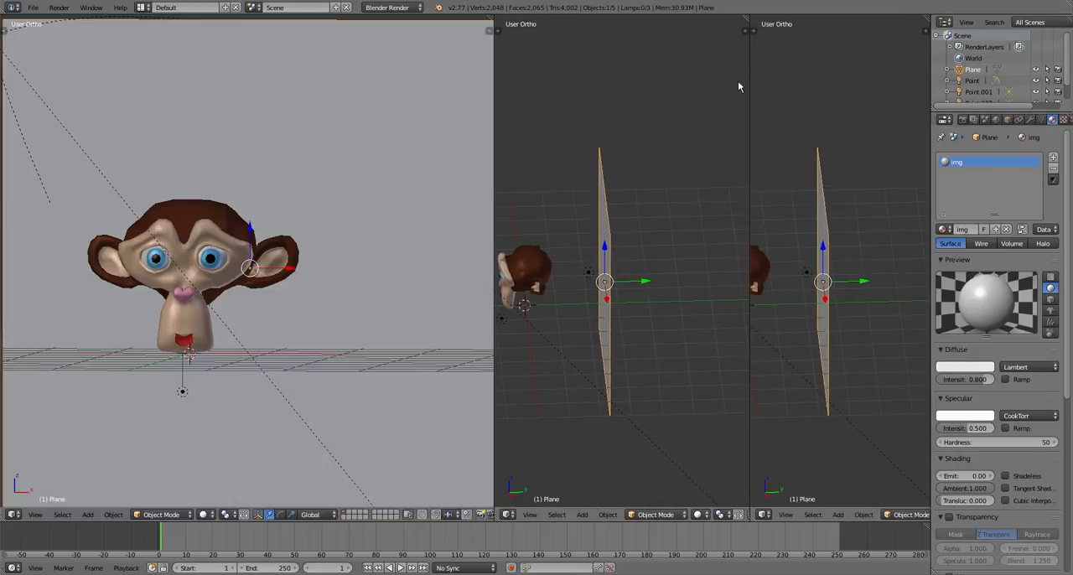
key("Tab")
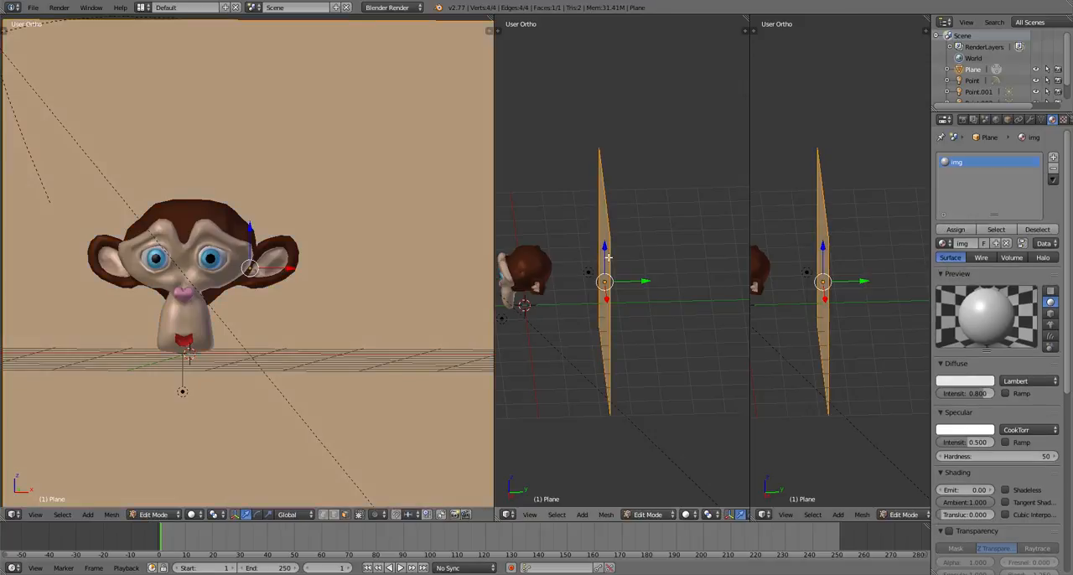
scroll(364, 216, "down", 7)
scroll(364, 215, "up", 4)
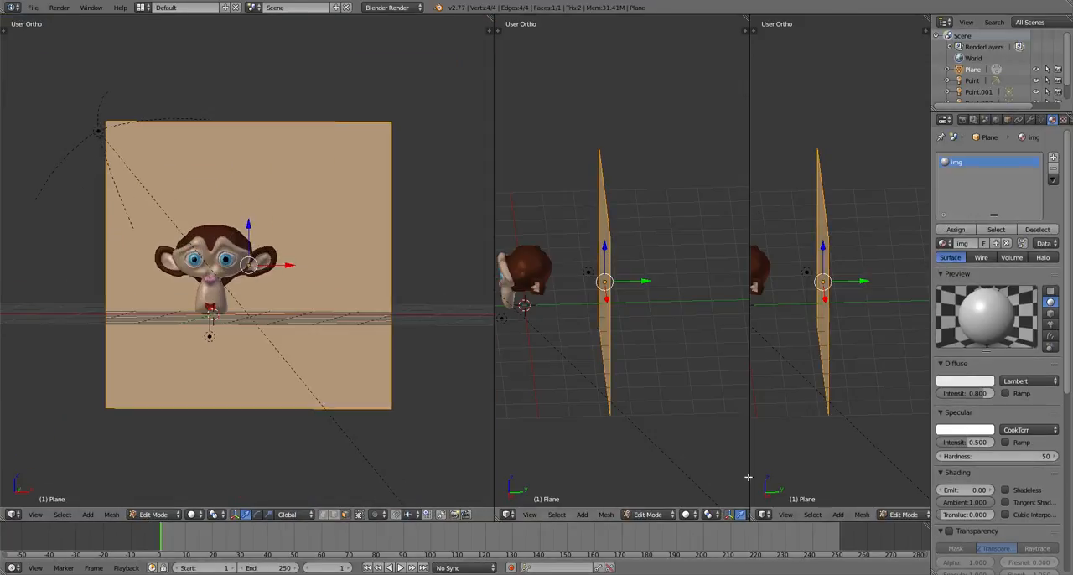
left_click(763, 513)
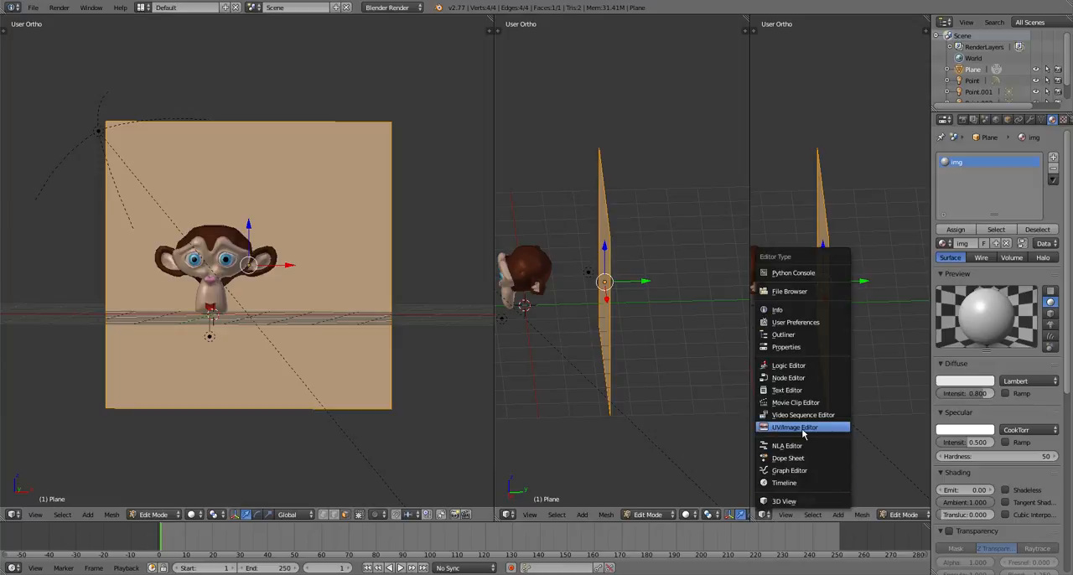
left_click(802, 433)
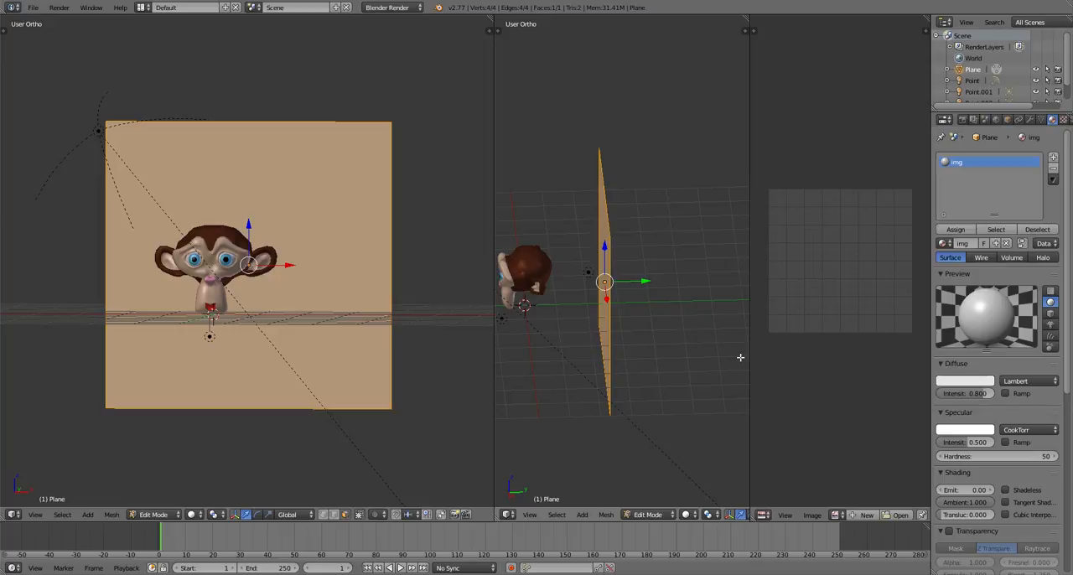
Unwrap the backdrop plane's face into a UV layout
key("u")
left_click(649, 340)
middle_click_drag(754, 319, 730, 293)
scroll(835, 240, "up", 3)
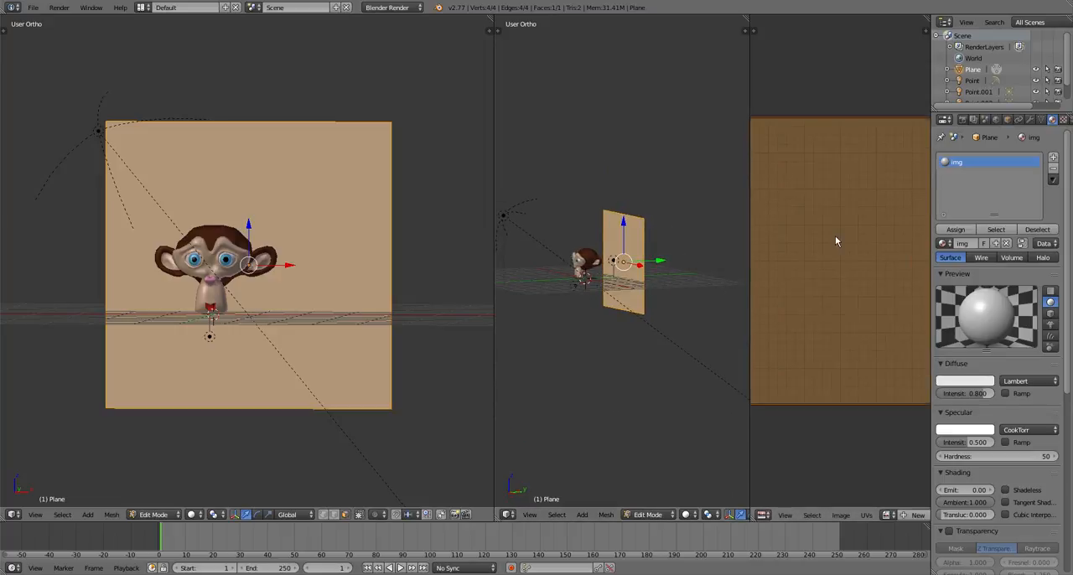
scroll(836, 239, "down", 3)
Try moving the upper-left UV corner toward the middle of the layout, and undo the move
right_click(770, 194)
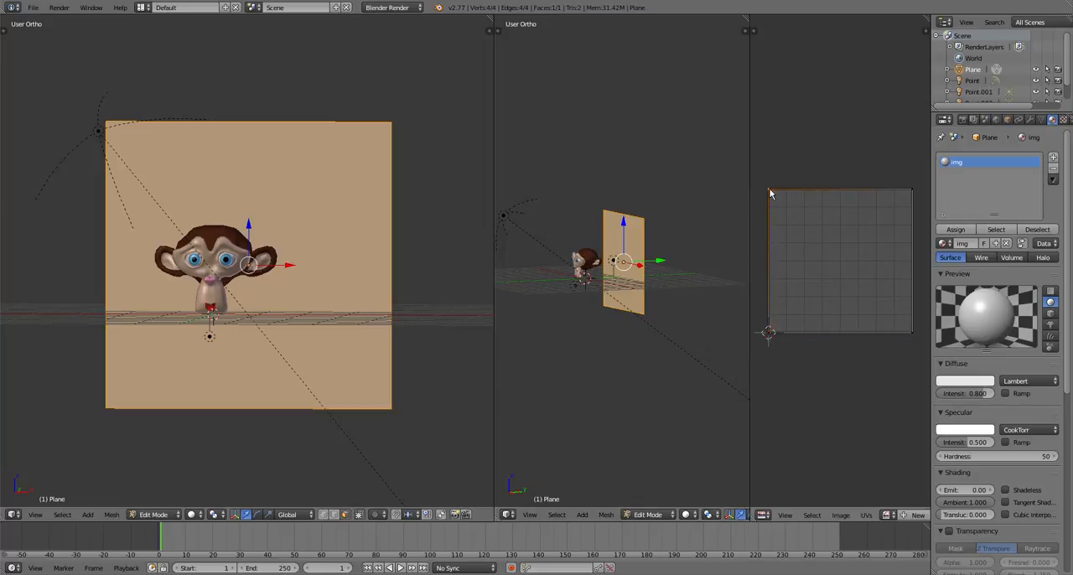
key("g")
left_click(820, 253)
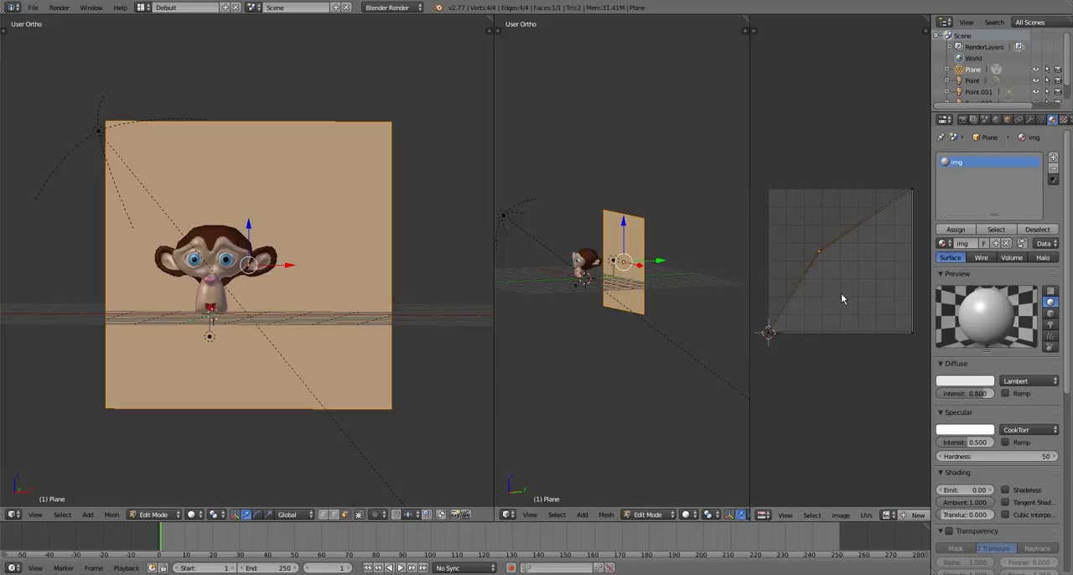
key("ctrl+z")
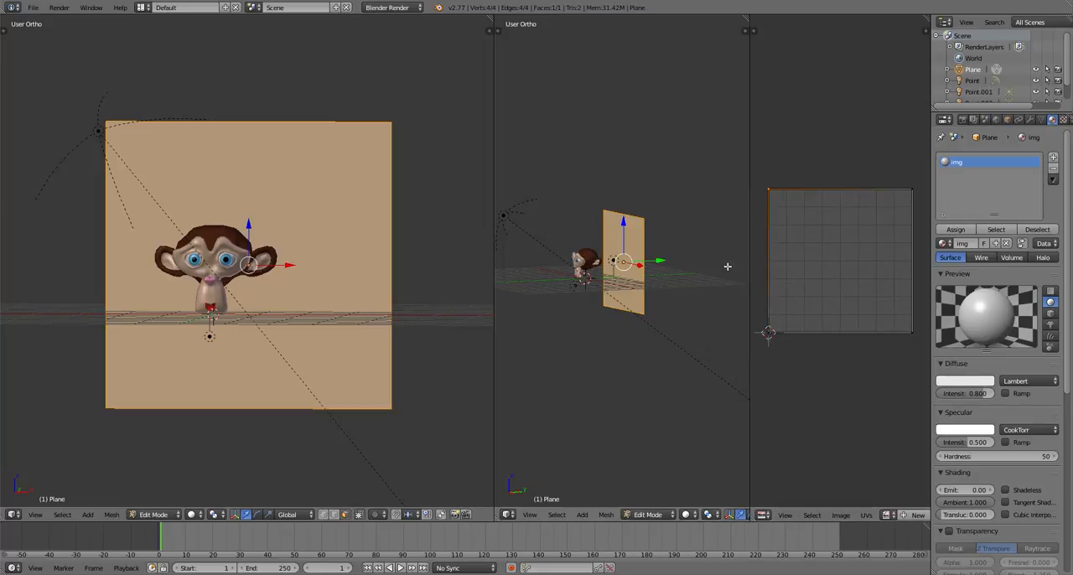
scroll(806, 215, "down", 3)
scroll(854, 250, "up", 4)
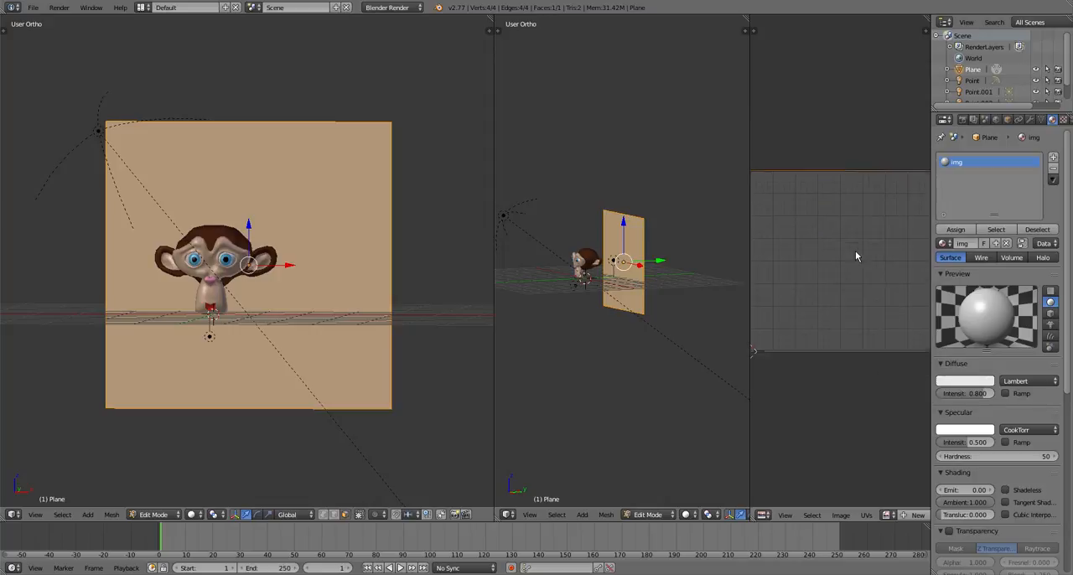
scroll(855, 252, "down", 2)
scroll(855, 259, "up", 1)
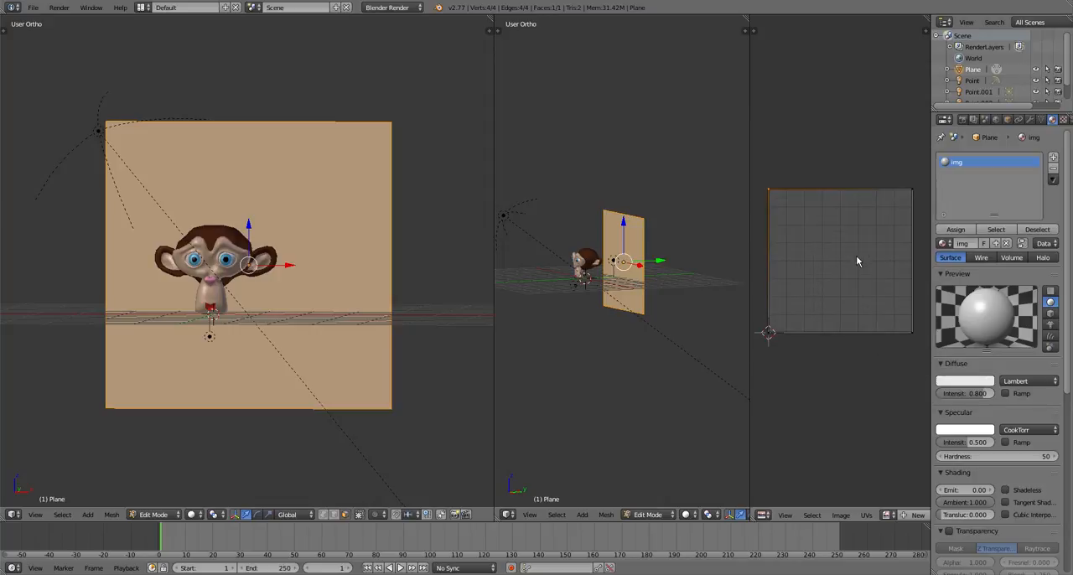
scroll(855, 256, "down", 2)
scroll(856, 258, "up", 4)
scroll(856, 264, "down", 4)
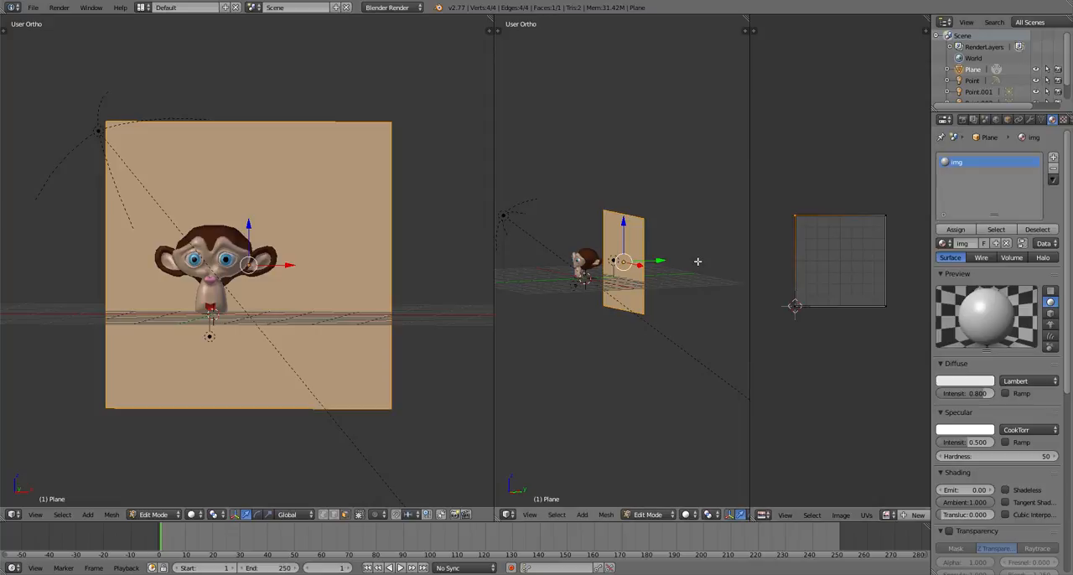
Return the plane to Object Mode and add a new texture to its img material
key("Tab")
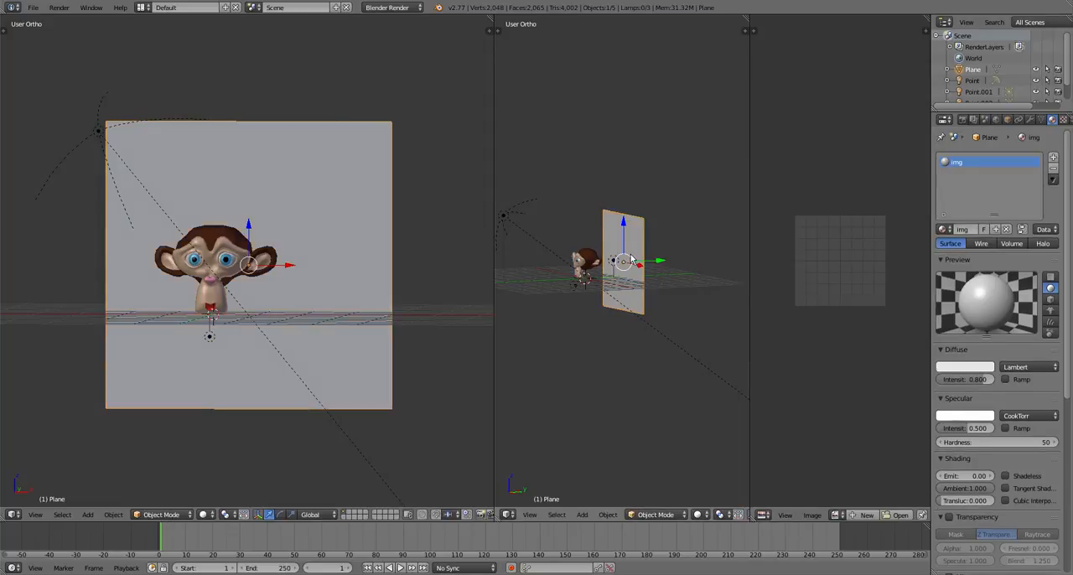
scroll(635, 257, "up", 4)
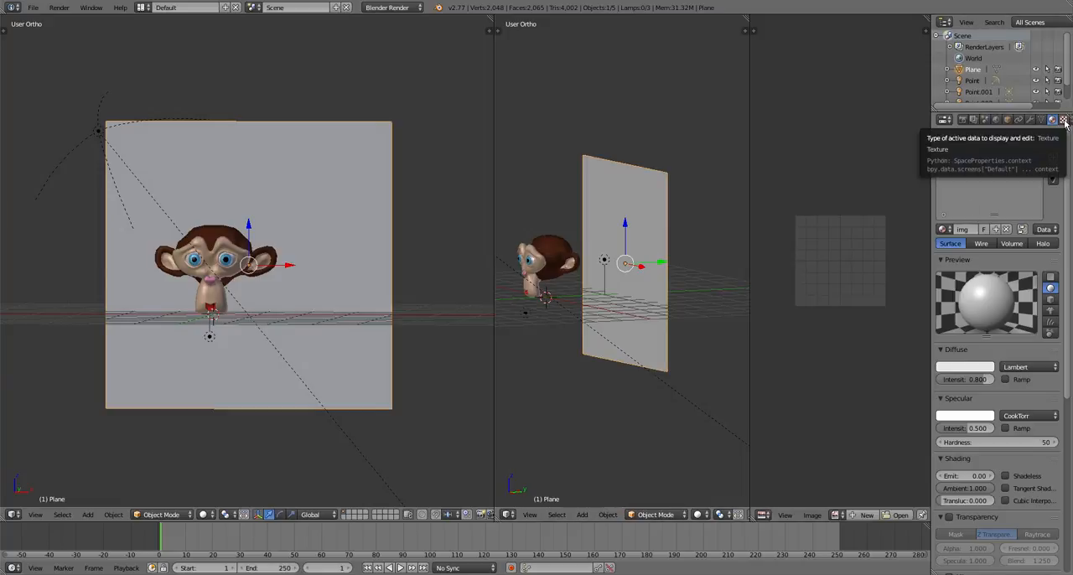
left_click(1063, 119)
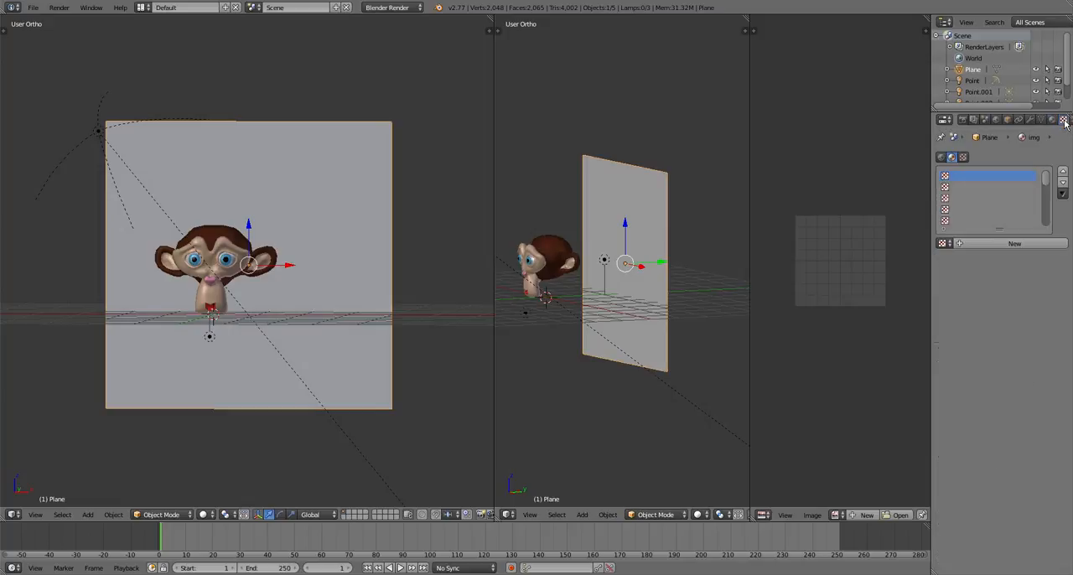
left_click(996, 244)
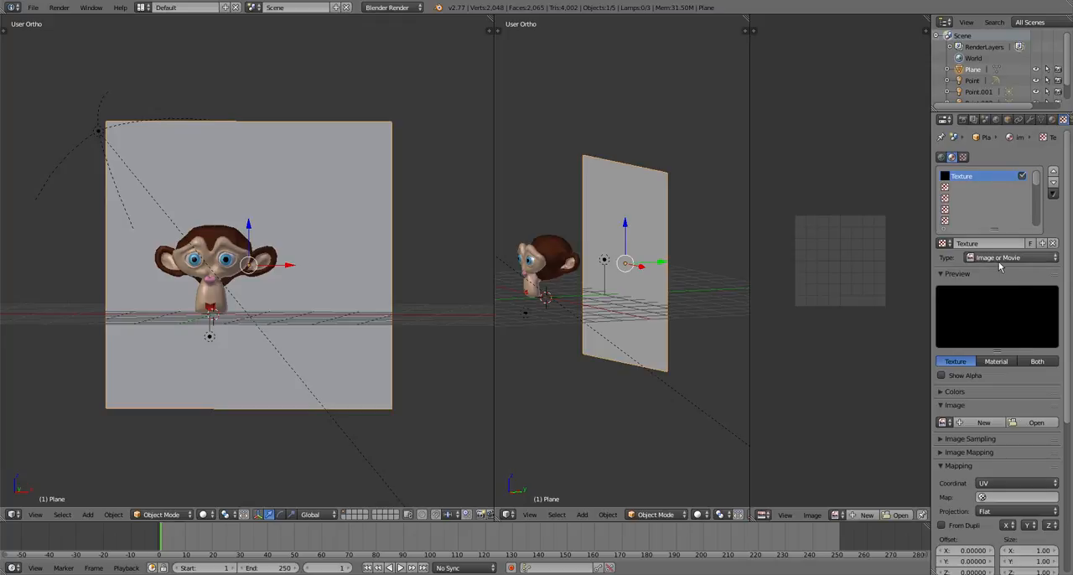
Load A_Jungle.jpg from the Pictures folder as the image of the plane's texture
left_click(1032, 425)
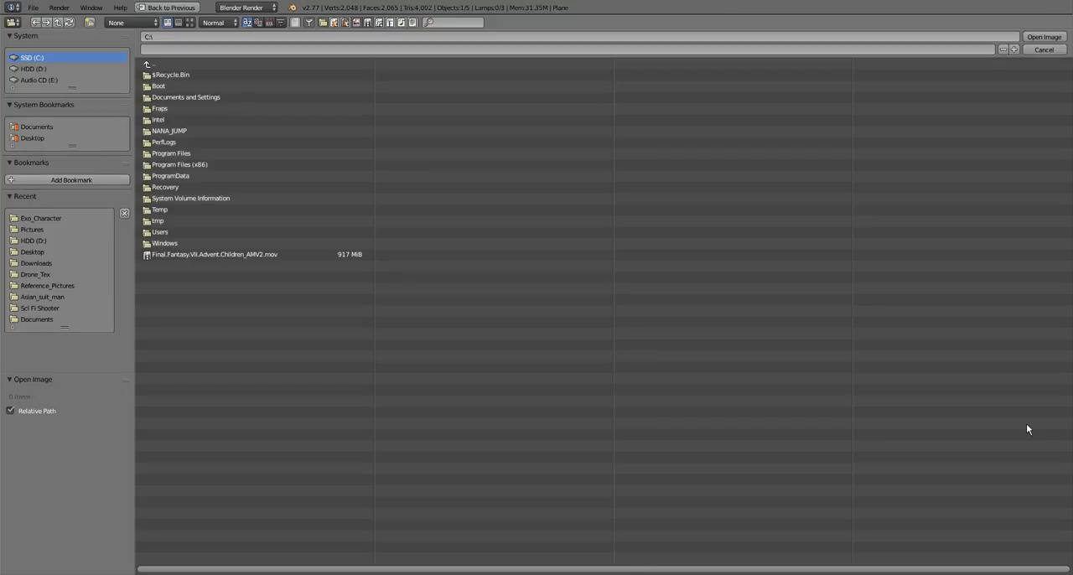
left_click(34, 231)
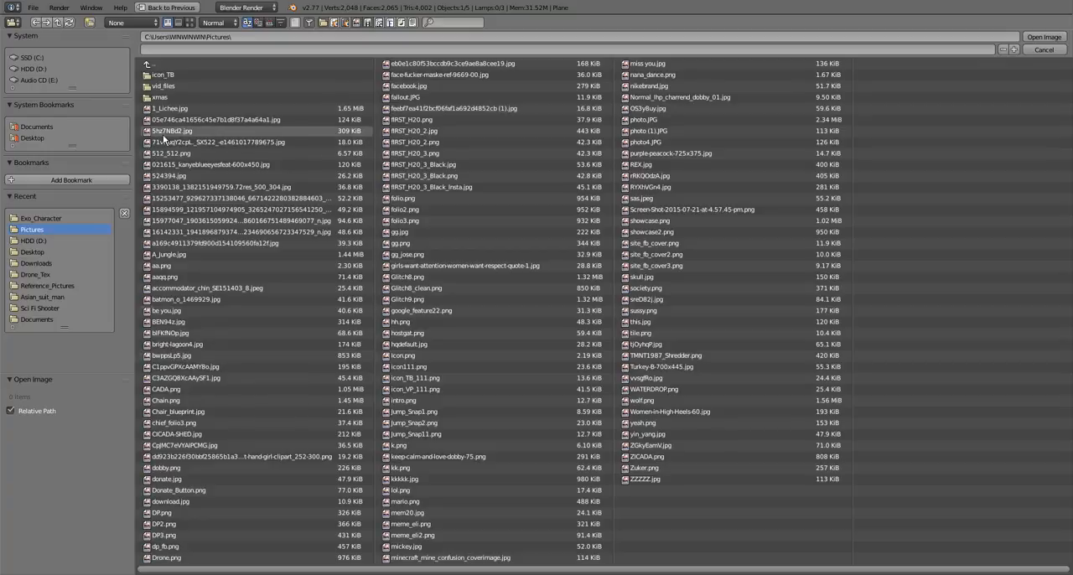
left_click(172, 254)
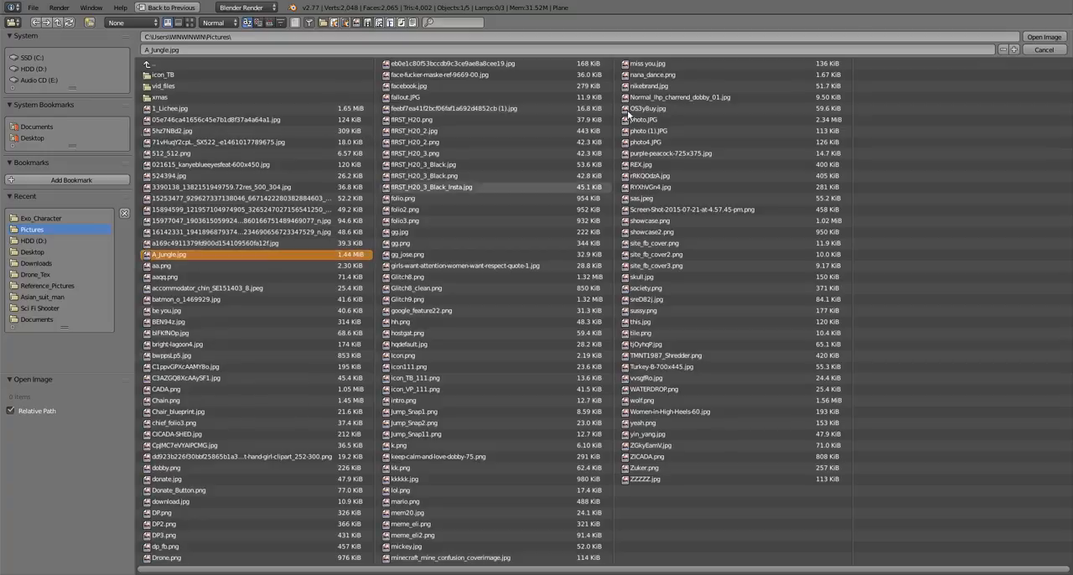
left_click(1039, 42)
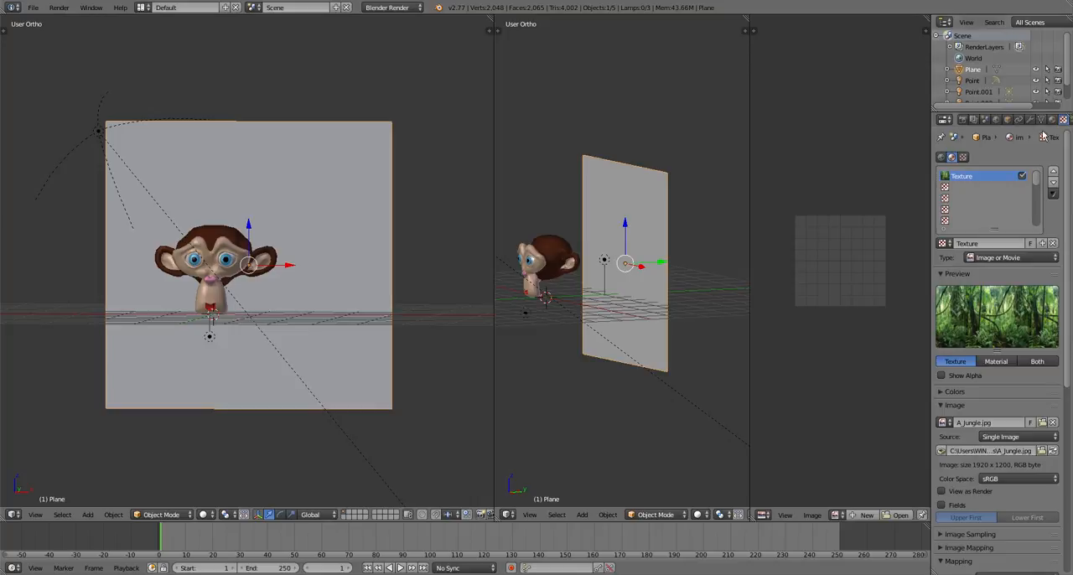
Set the jungle texture's UV mapping to use the UVMap layer
scroll(992, 321, "down", 5)
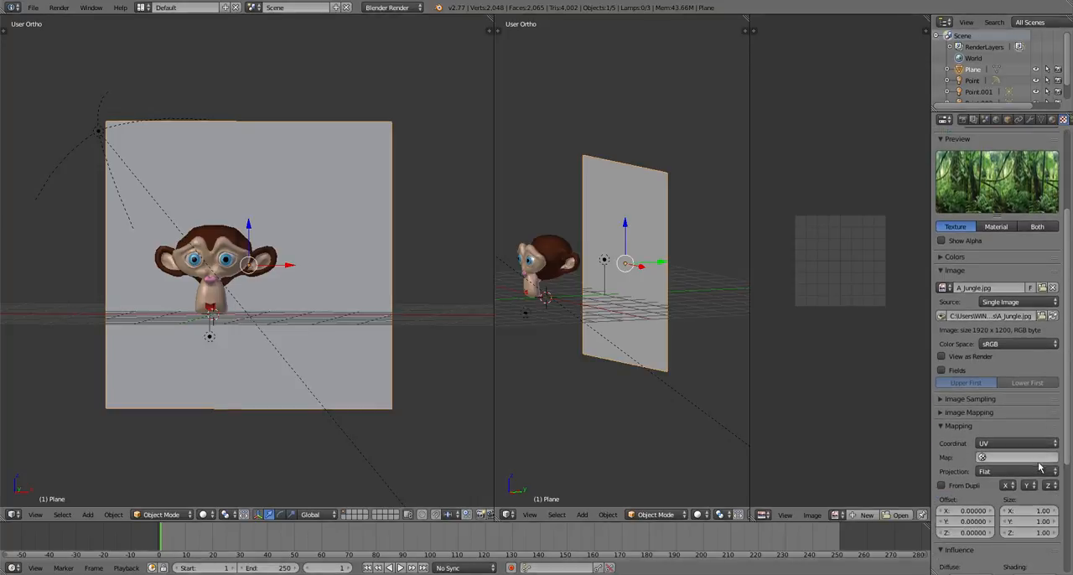
left_click(1012, 457)
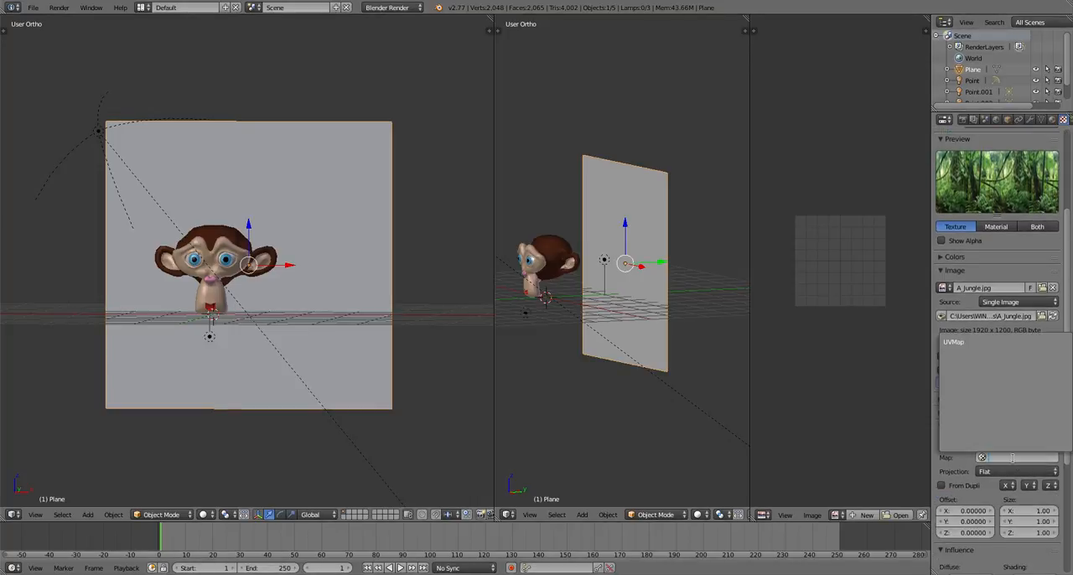
left_click(960, 343)
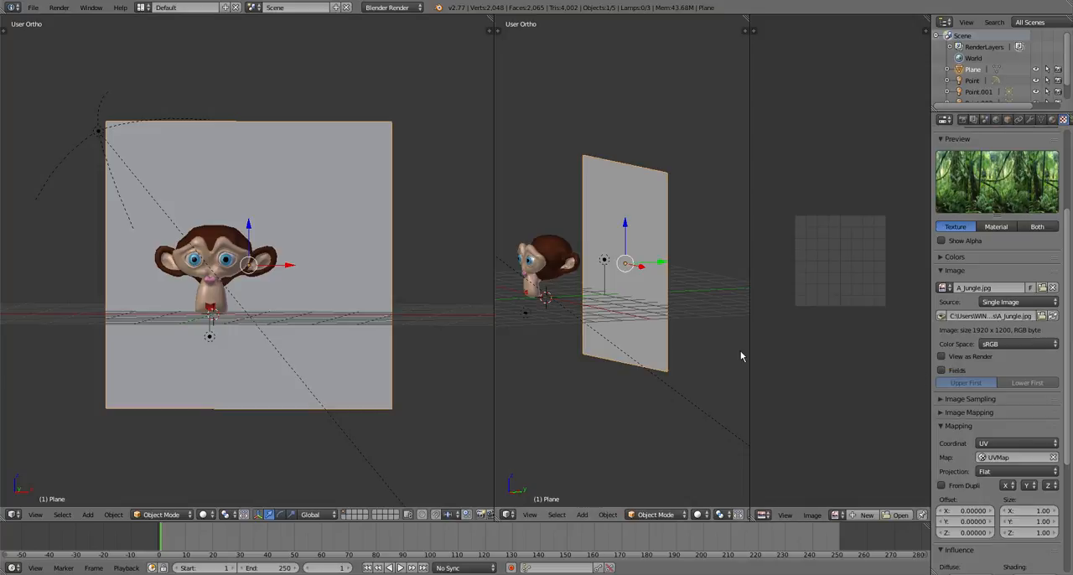
scroll(998, 193, "up", 4)
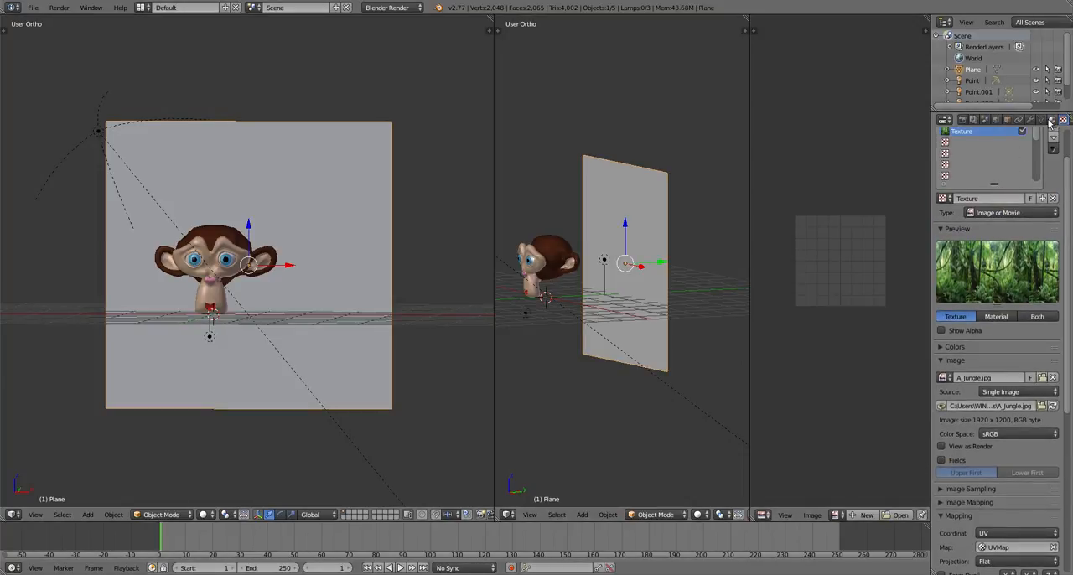
Show the plane's img material settings, enter Edit Mode and select the plane's entire UV layout
left_click(1050, 120)
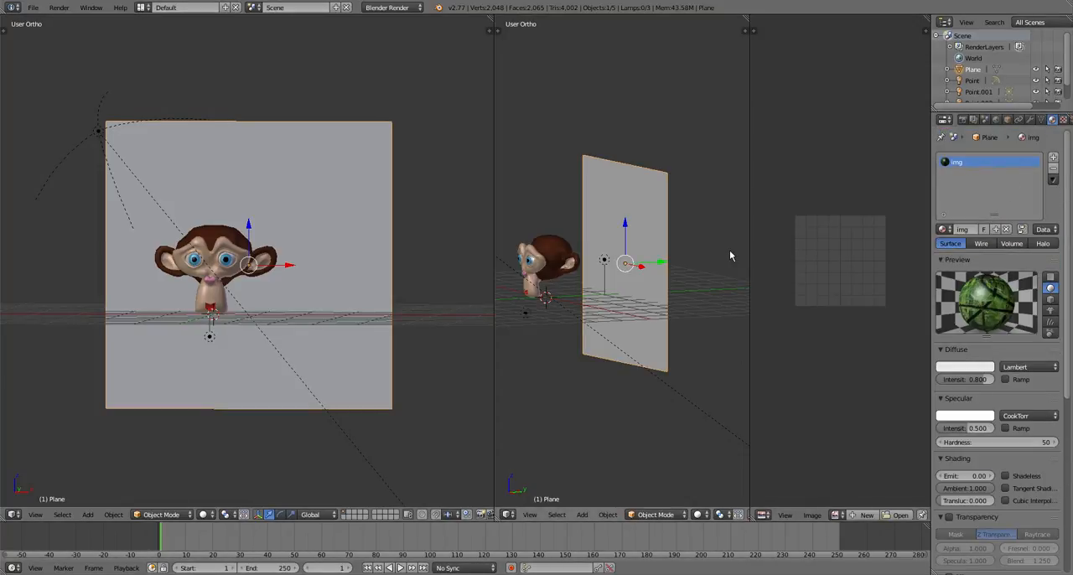
key("Tab")
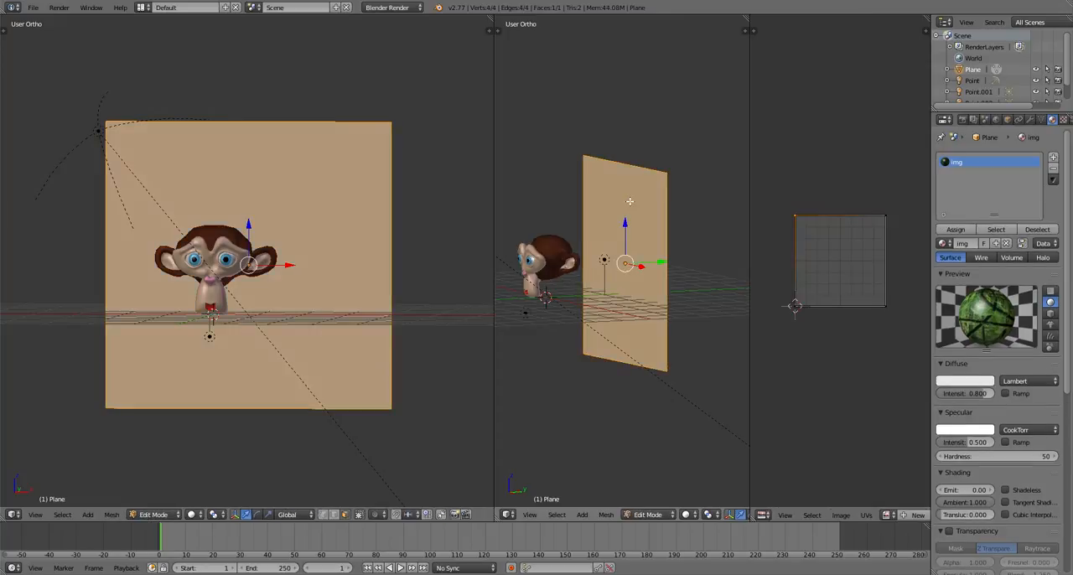
key("a")
key("a")
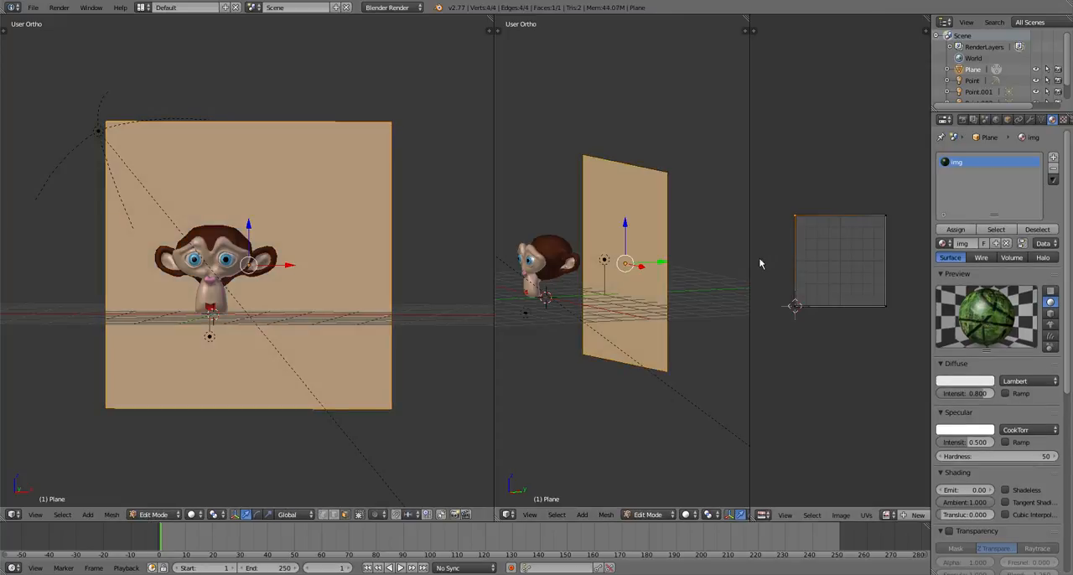
key("a")
key("a")
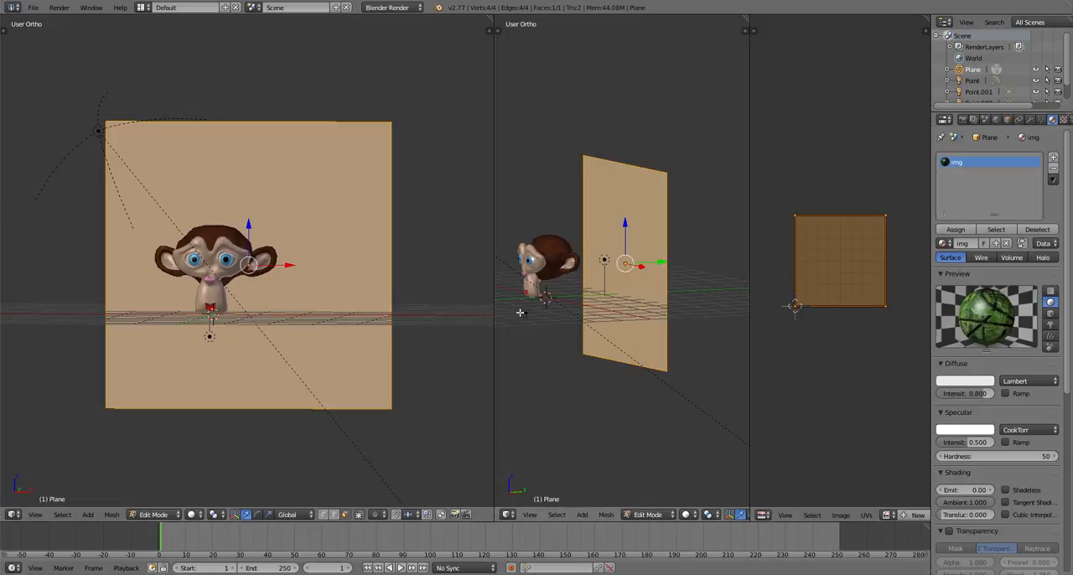
Switch the viewport facing Suzanne's front to Rendered shading to preview the jungle backdrop
scroll(704, 274, "up", 3)
scroll(703, 274, "down", 1)
left_click(191, 514)
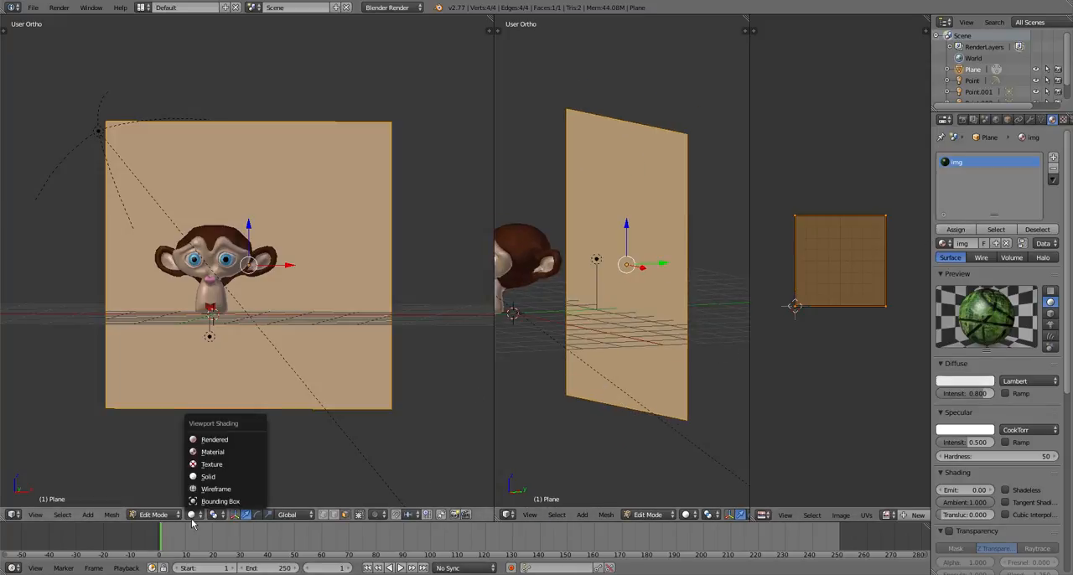
left_click(216, 437)
key("KP_0")
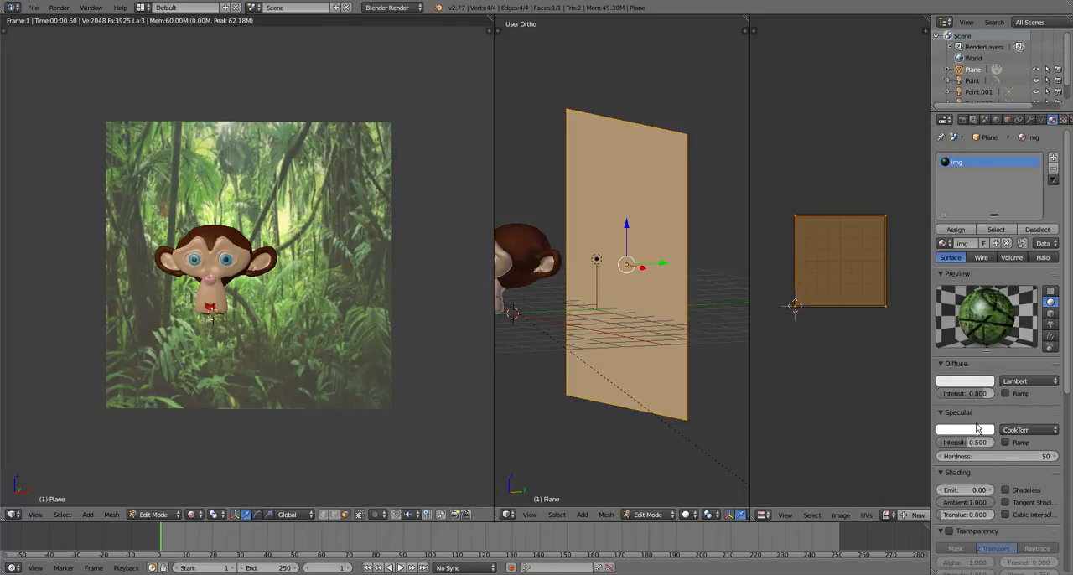
Set the img material's specular intensity to 0 and, after trying Shadeless on and off, its emit value to 0.77
left_click_drag(977, 443, 942, 447)
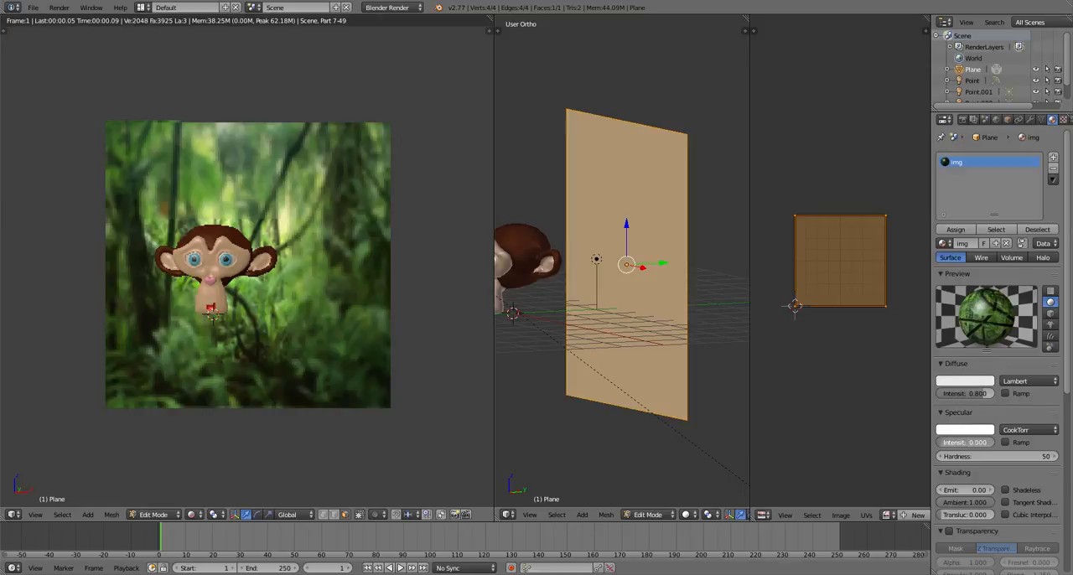
left_click(1004, 491)
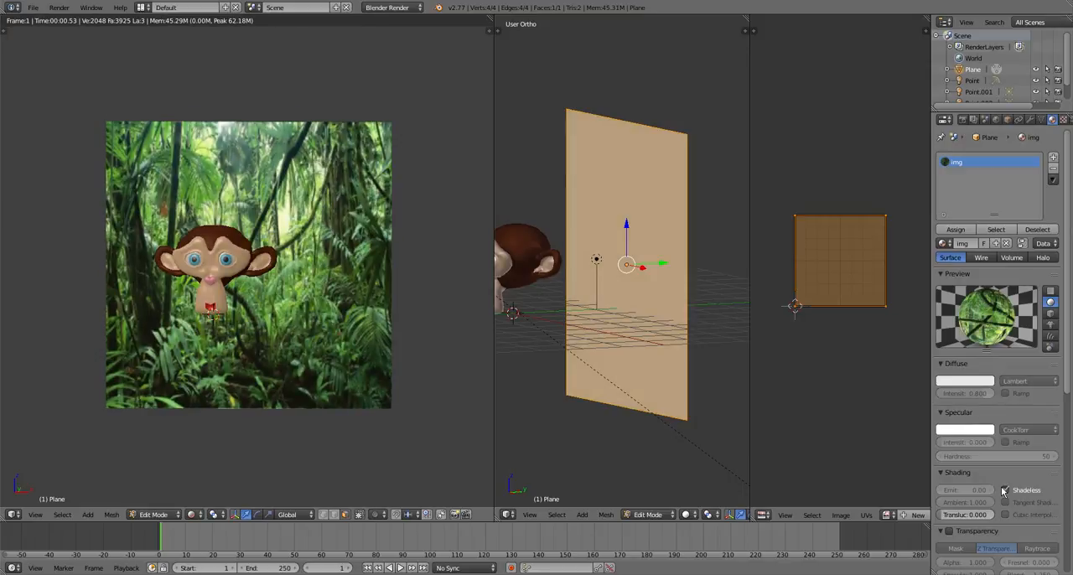
left_click(1005, 489)
left_click_drag(960, 490, 979, 490)
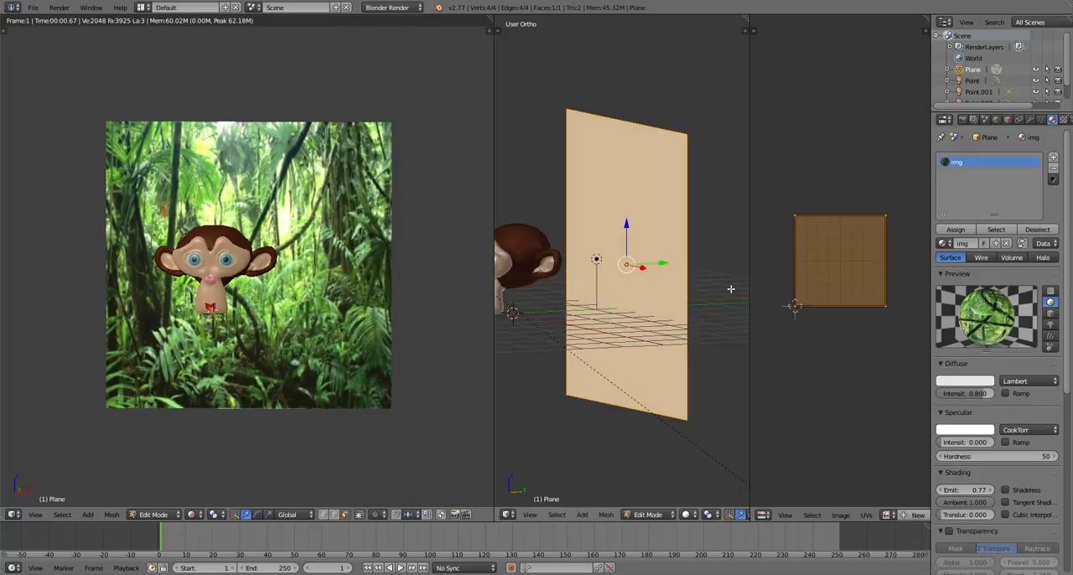
Move the backdrop plane's mesh closer behind the head and raise it
left_click_drag(662, 264, 628, 277)
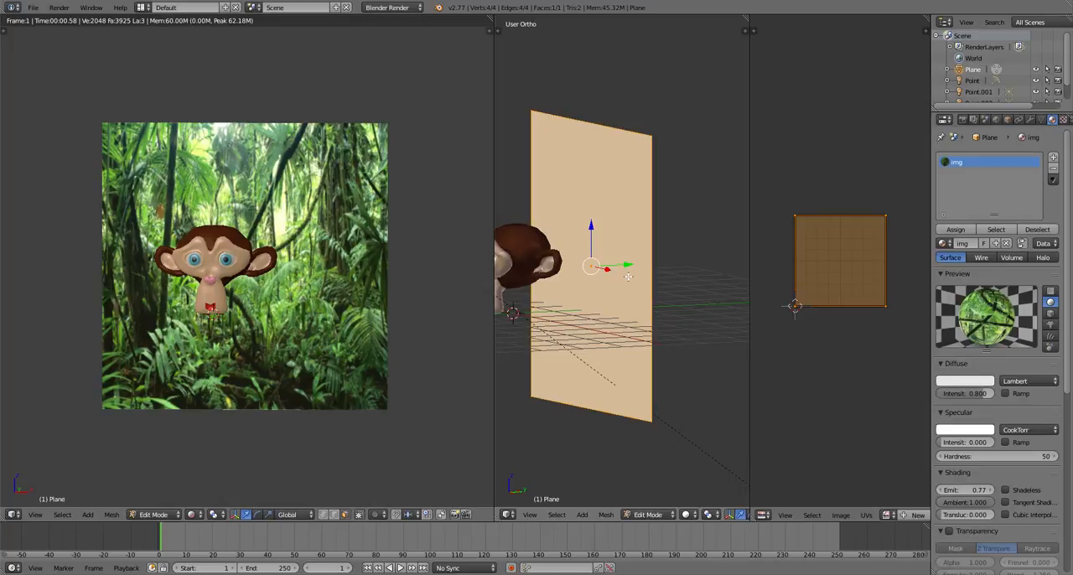
left_click_drag(590, 230, 583, 194)
Set the img material's diffuse intensity to 1.000 and its emit value to 1.01
left_click_drag(964, 490, 1015, 489)
left_click_drag(966, 393, 995, 393)
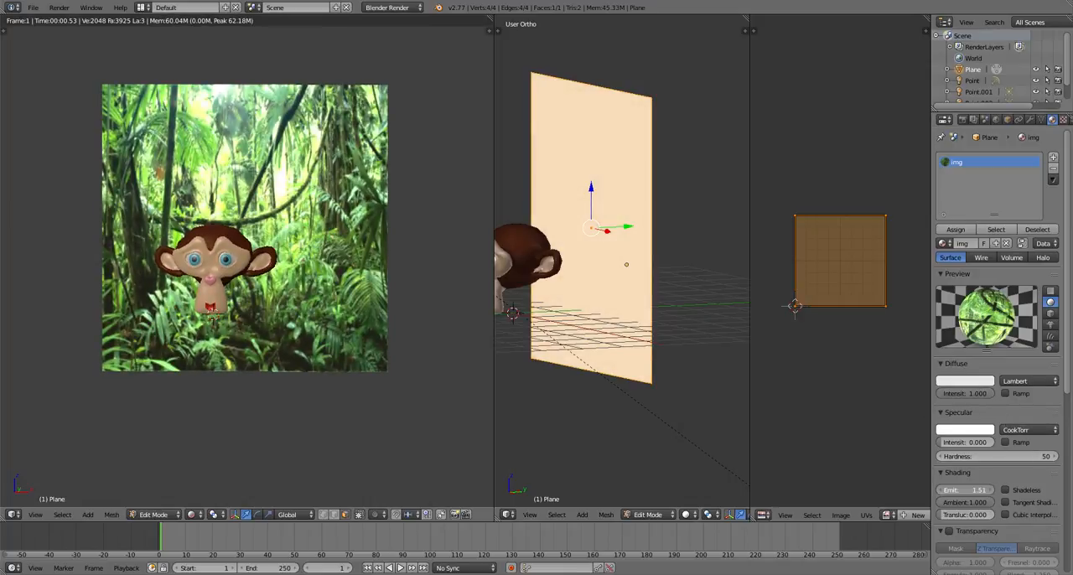
left_click_drag(980, 490, 951, 489)
scroll(591, 287, "down", 2)
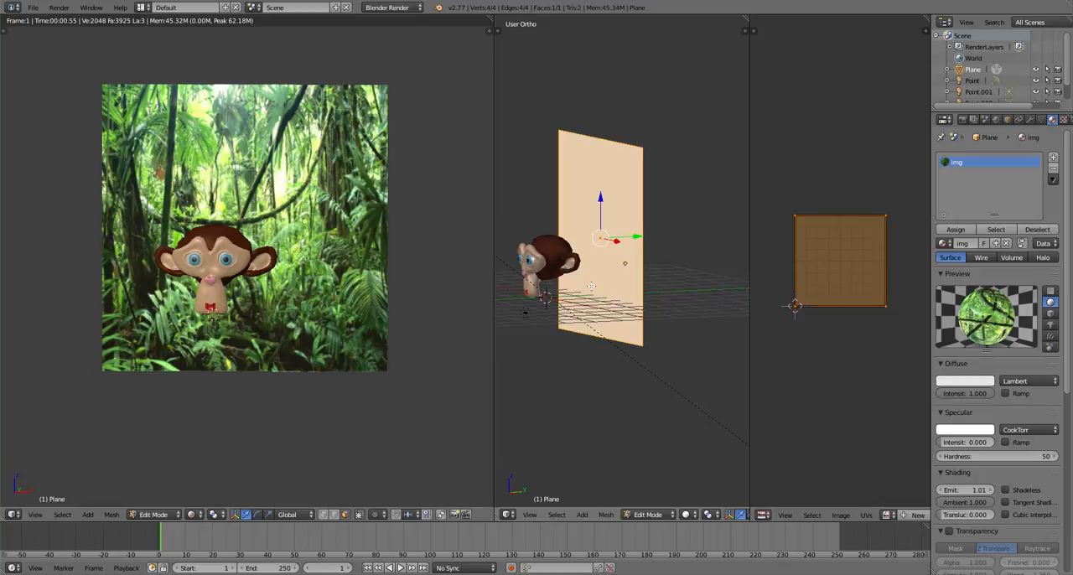
scroll(248, 280, "up", 5)
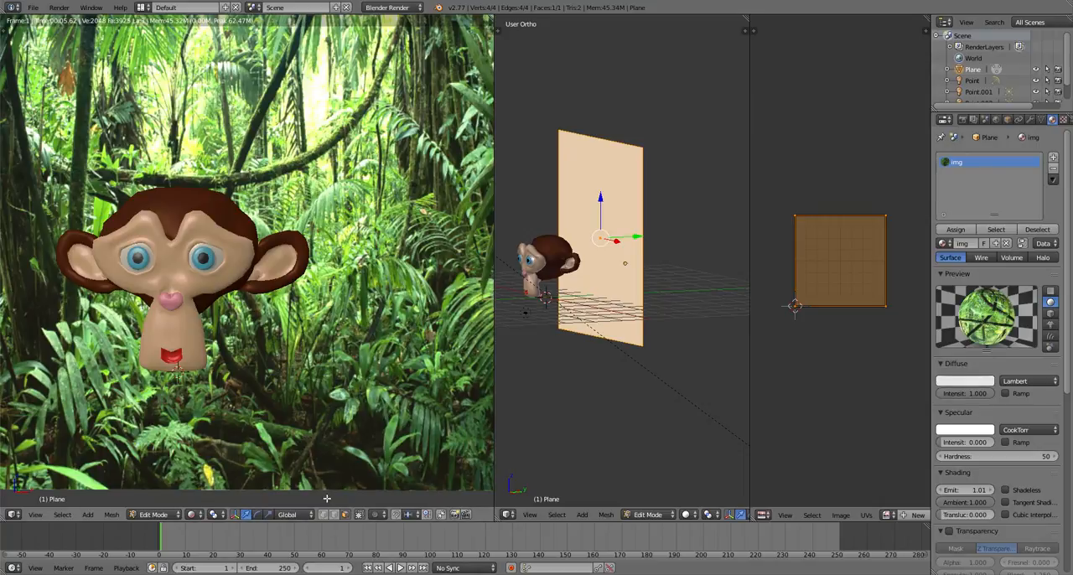
Merge the UV editor area into the neighbouring 3D view and return the plane to Object Mode
left_click(308, 429)
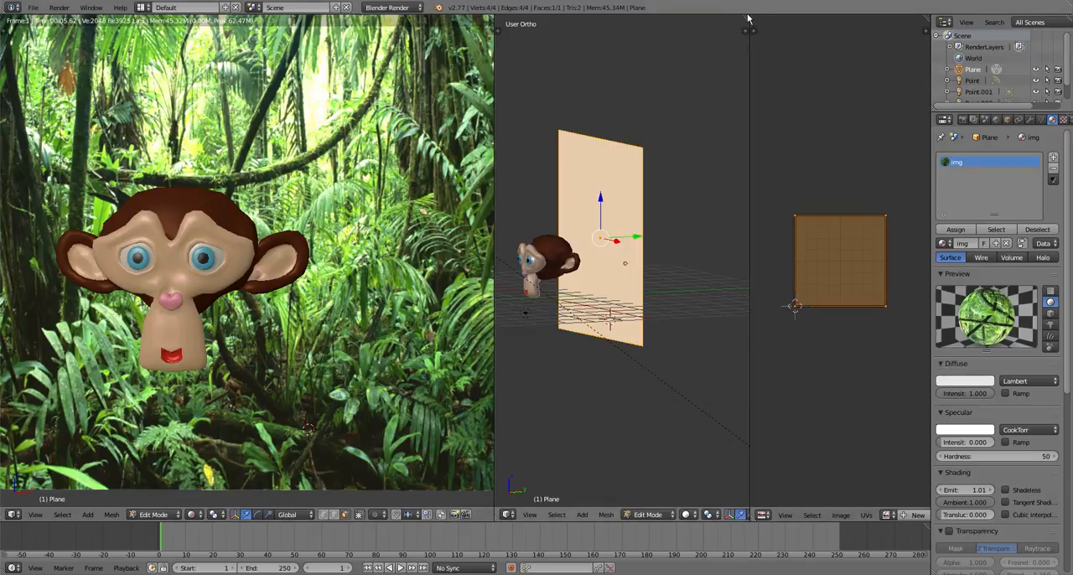
left_click_drag(748, 18, 841, 25)
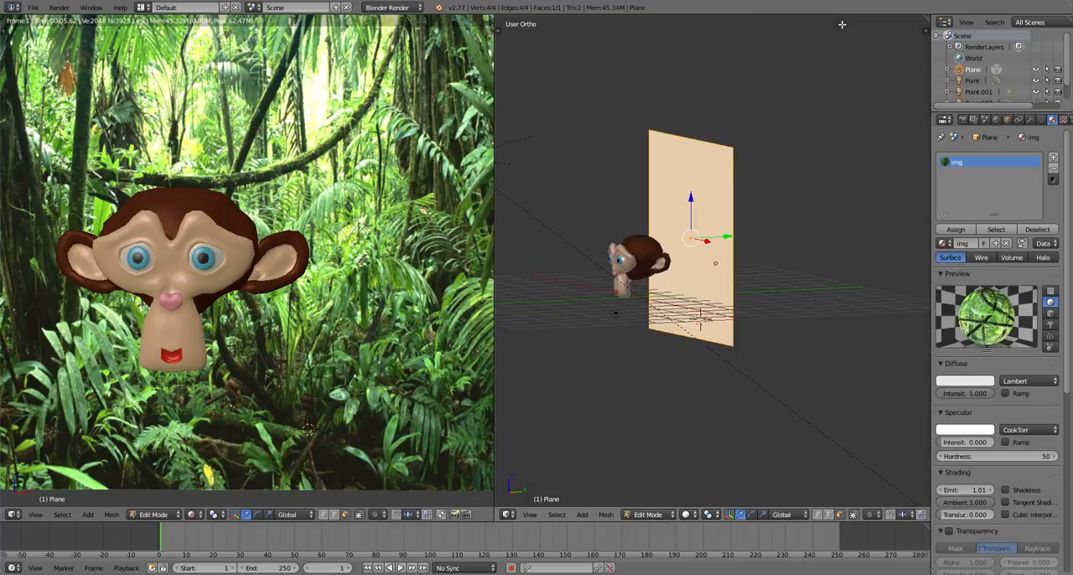
scroll(630, 308, "up", 1)
key("Tab")
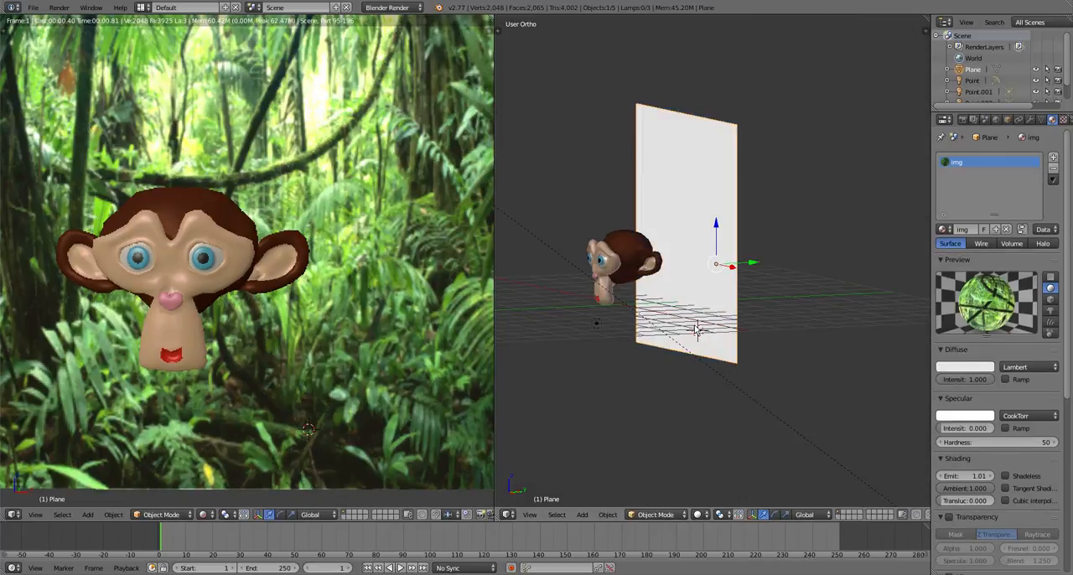
middle_click_drag(630, 308, 775, 331)
scroll(775, 332, "down", 1)
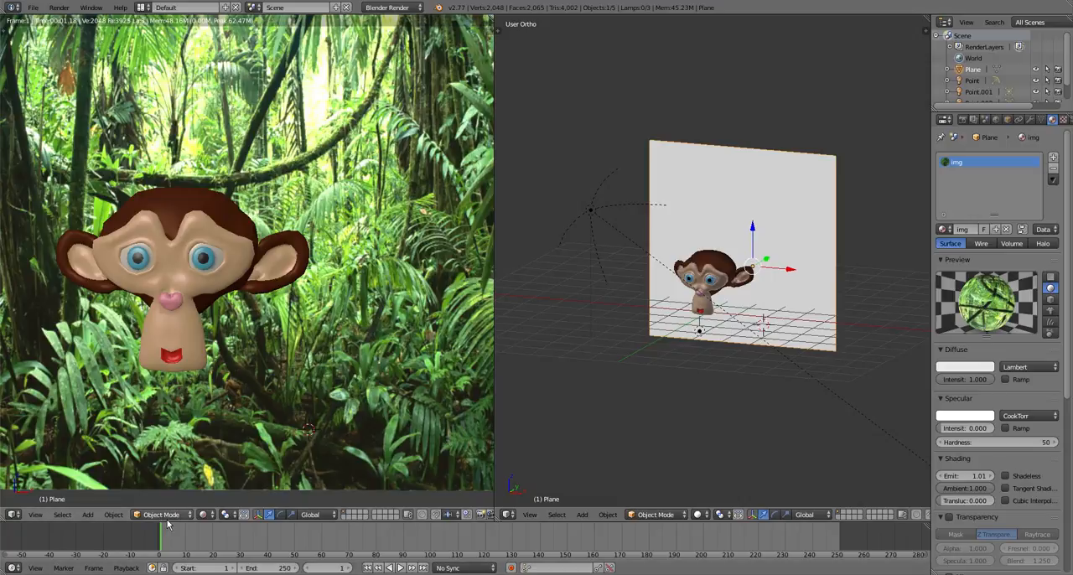
Switch the rendered viewport back to Solid shading and deselect all objects
left_click(202, 514)
left_click(219, 475)
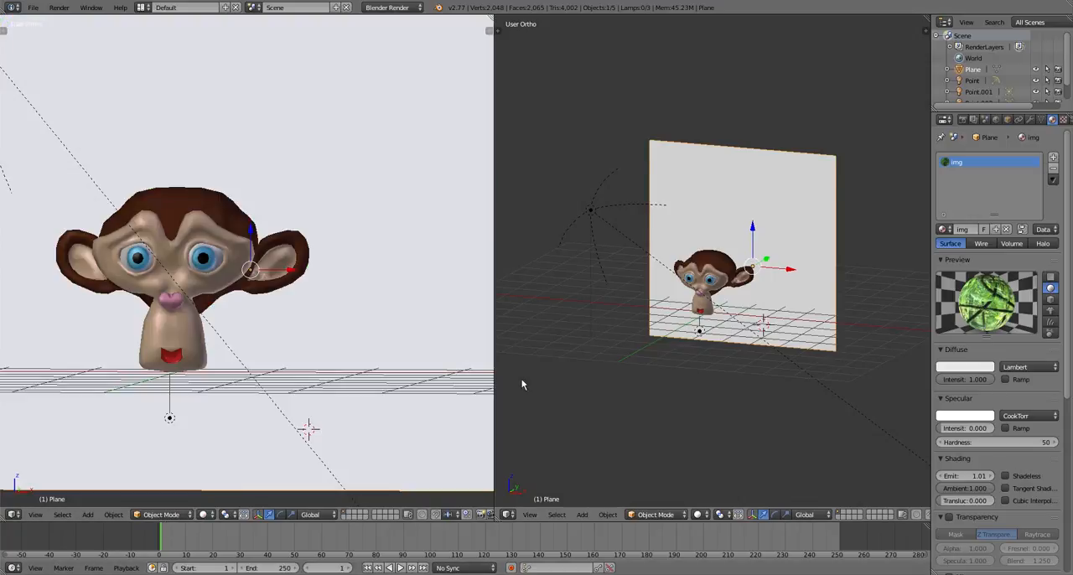
scroll(750, 311, "down", 2)
mouse_move(749, 311)
middle_mouse_down()
mouse_move(640, 416)
mouse_move(731, 377)
mouse_move(720, 378)
middle_mouse_up()
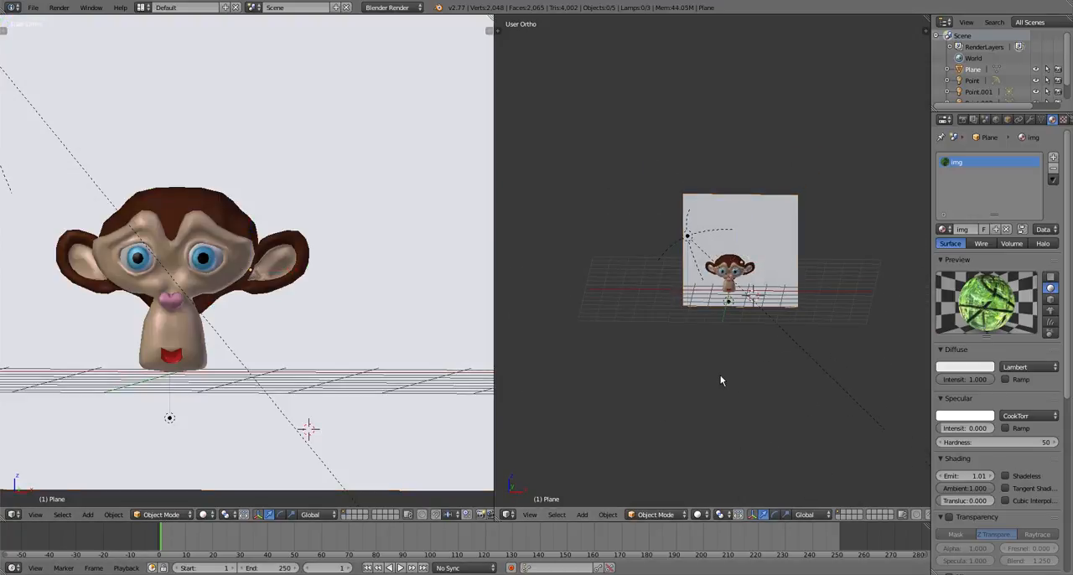
scroll(731, 352, "up", 3)
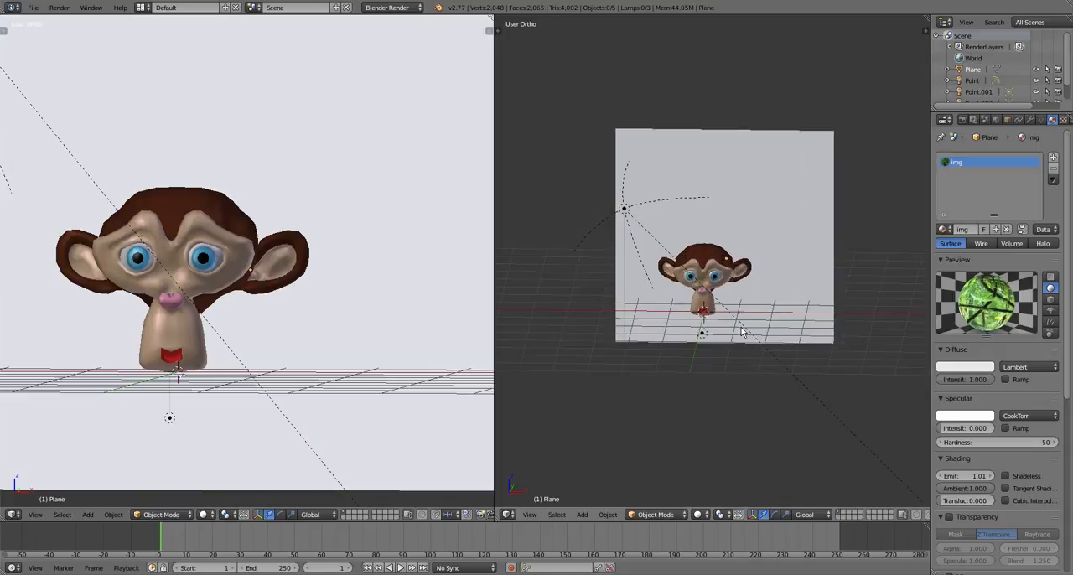
Switch the wider 3D view to the front view and add a camera to the scene
key("shift+a")
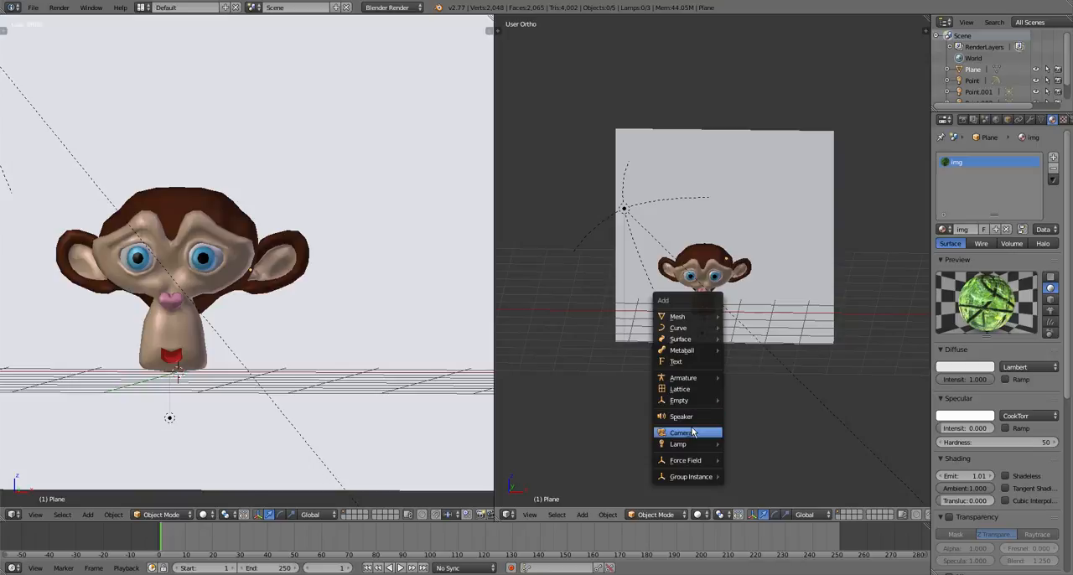
left_click(531, 513)
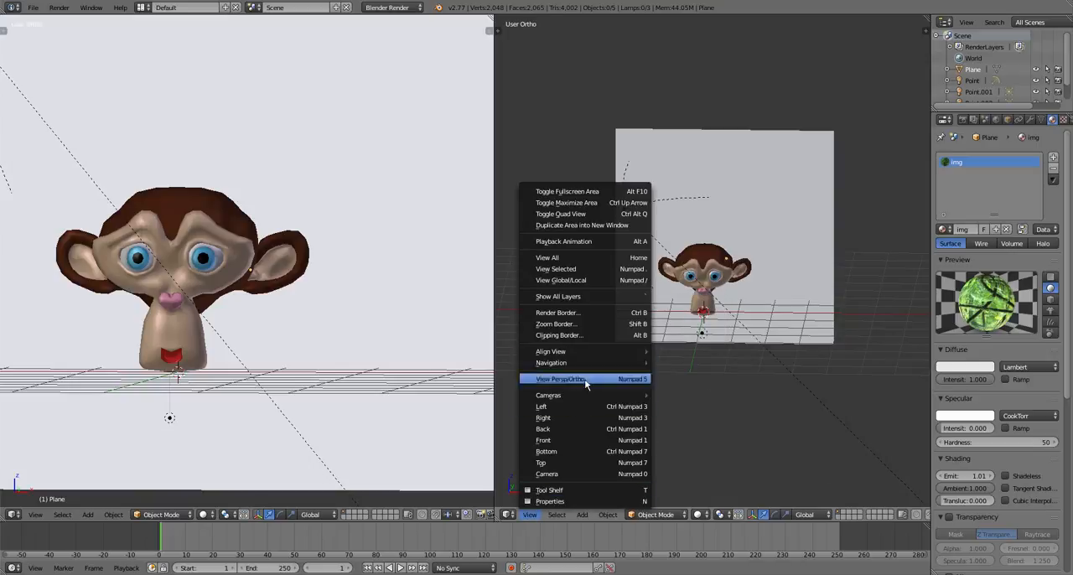
left_click(571, 440)
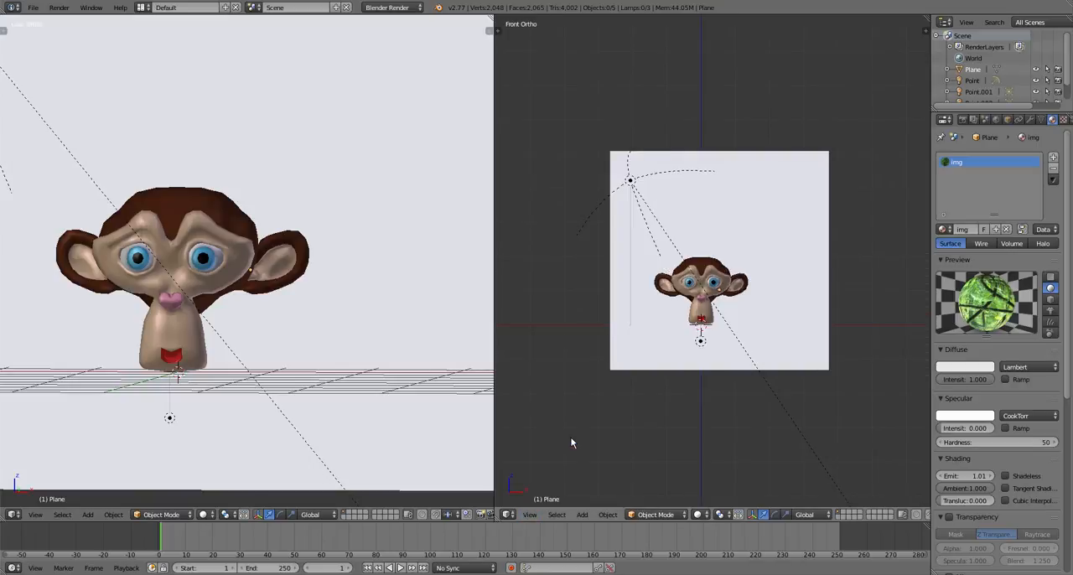
key("shift+a")
mouse_move(681, 437)
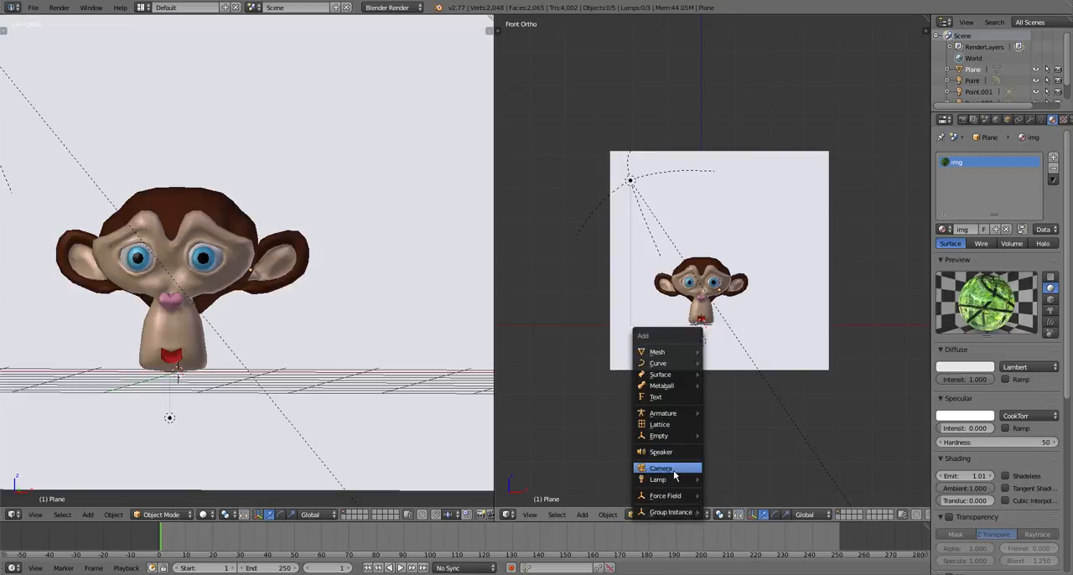
left_click(672, 469)
scroll(728, 342, "down", 4)
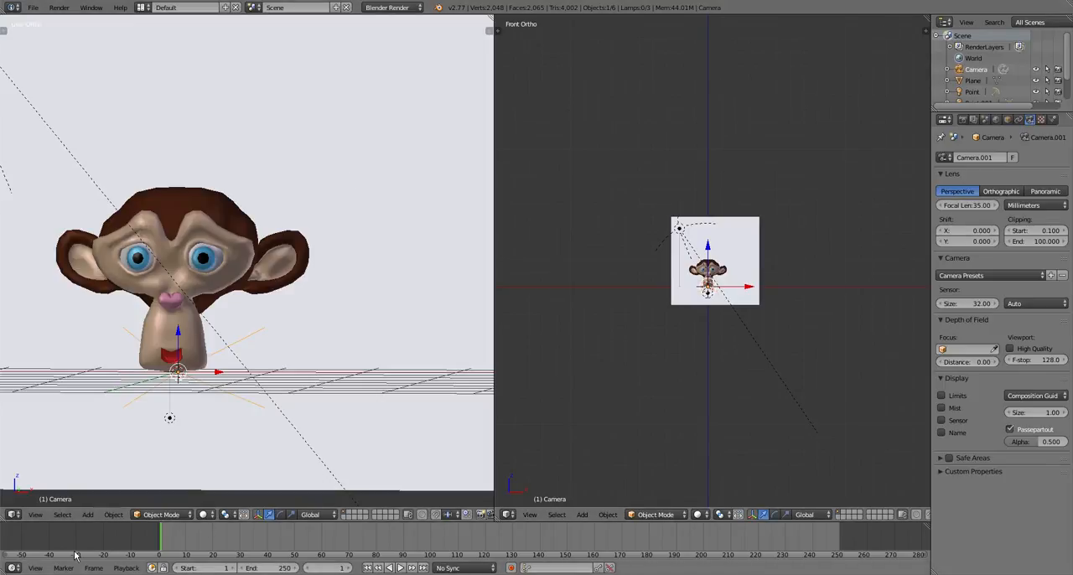
Set the close-up viewport to look through the active camera
left_click(15, 515)
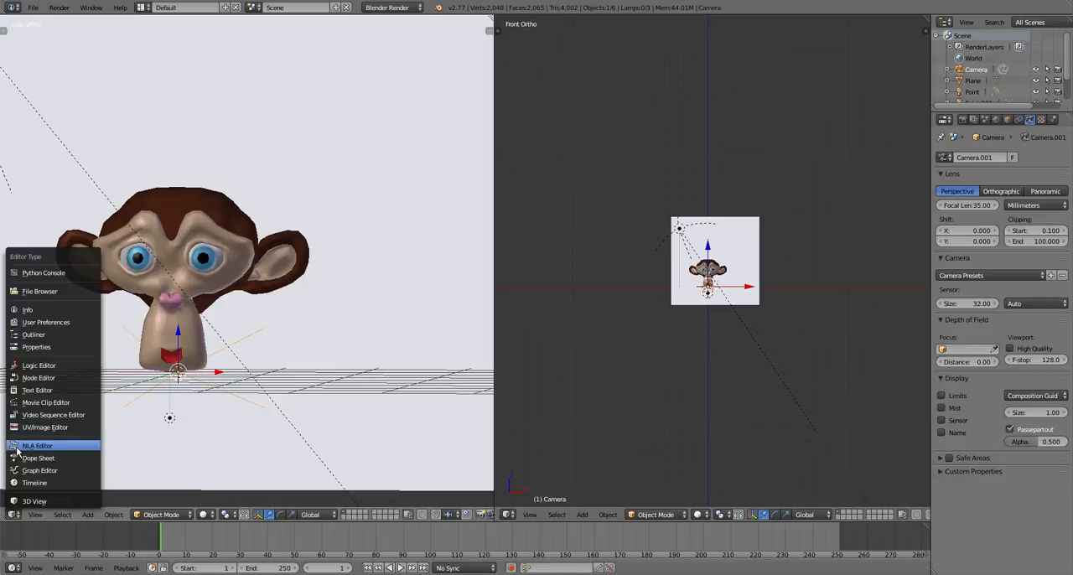
left_click(35, 515)
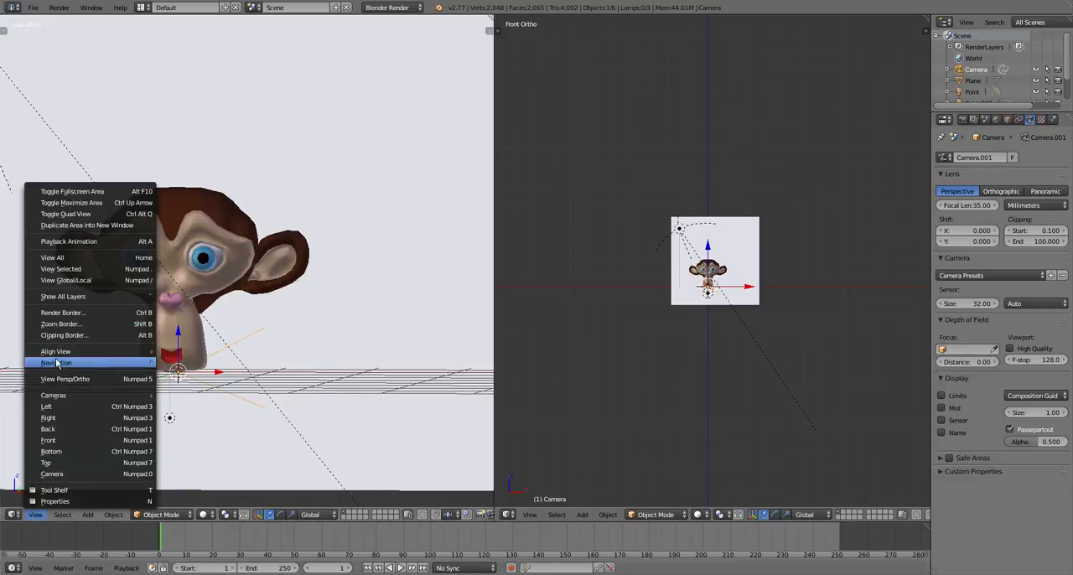
mouse_move(60, 395)
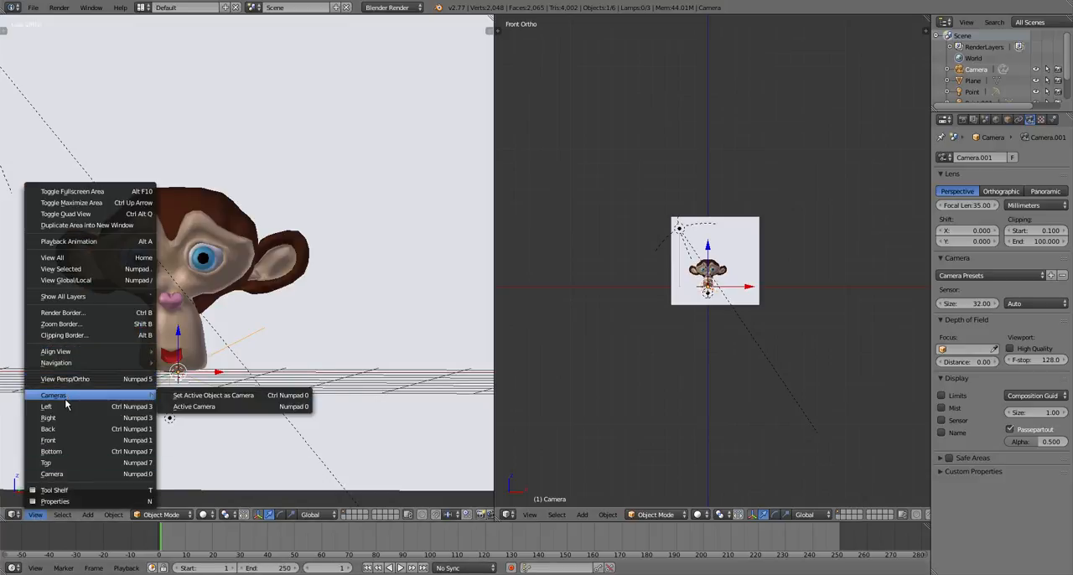
left_click(179, 407)
scroll(187, 381, "down", 4)
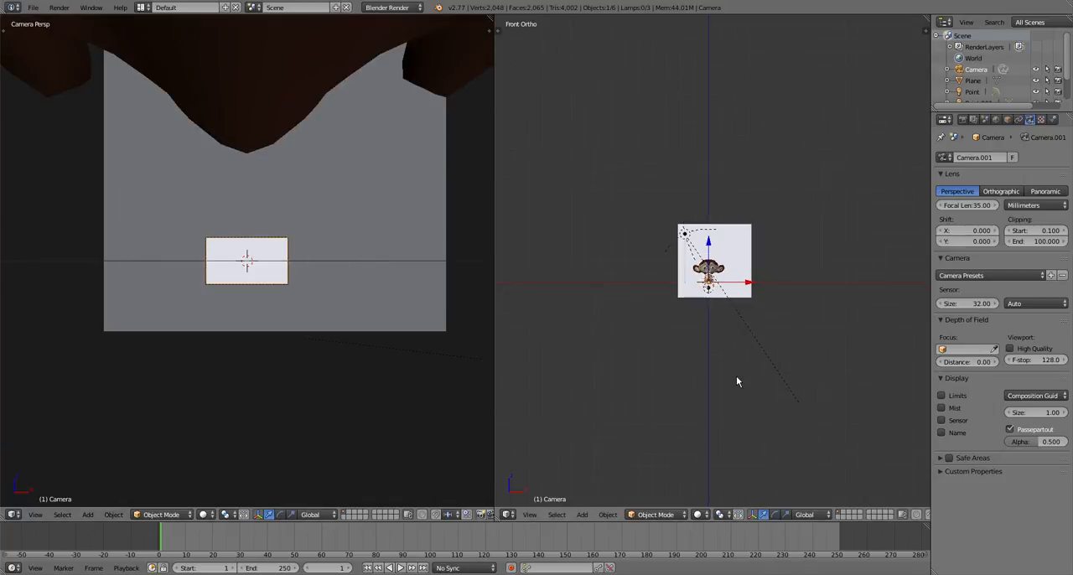
Move the camera out in front of Suzanne's face and adjust its distance and height to frame the head against the backdrop
middle_click_drag(737, 376, 711, 330)
left_click_drag(776, 289, 671, 287)
left_click_drag(633, 251, 635, 230)
scroll(649, 293, "down", 1)
middle_click_drag(649, 293, 641, 324)
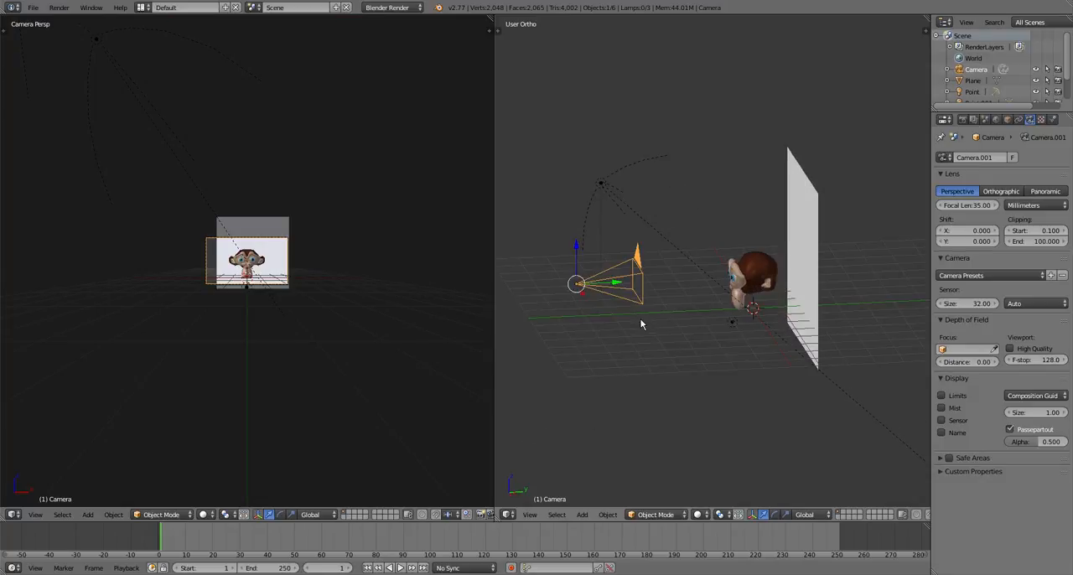
mouse_move(617, 282)
left_mouse_down()
mouse_move(659, 285)
mouse_move(625, 297)
left_mouse_up()
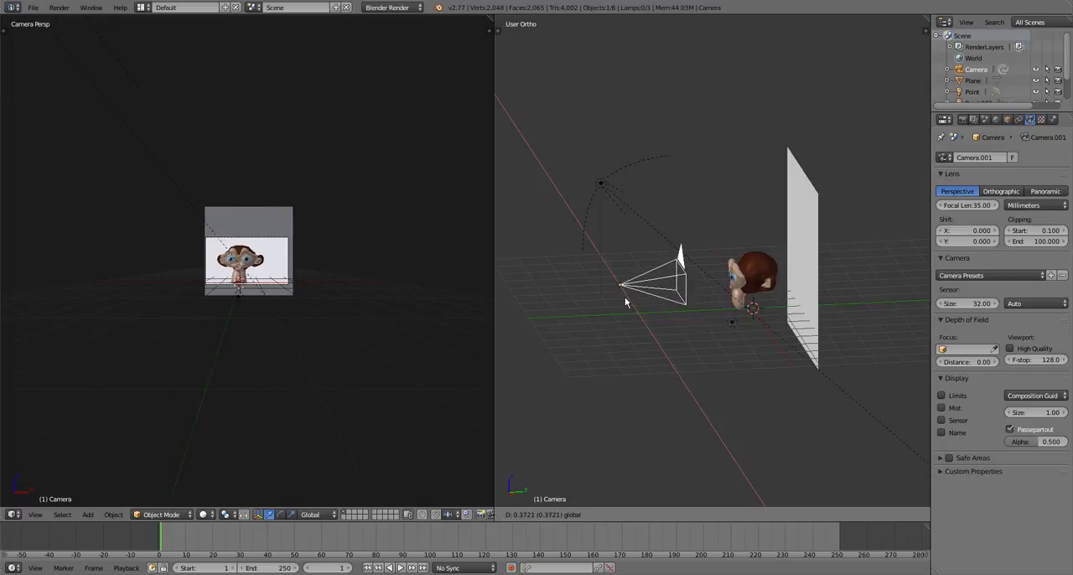
left_click_drag(620, 252, 622, 257)
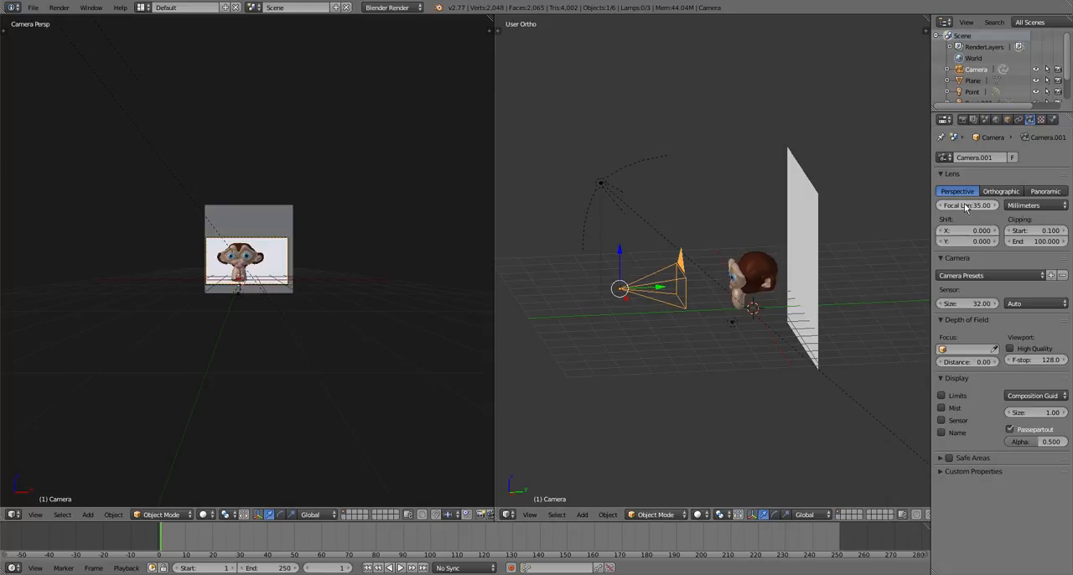
Set the camera's focal length to 36.09 mm, try the Orthographic lens type, and return it to Perspective
mouse_move(967, 205)
left_mouse_down()
mouse_move(989, 206)
mouse_move(968, 210)
left_mouse_up()
scroll(279, 321, "up", 4)
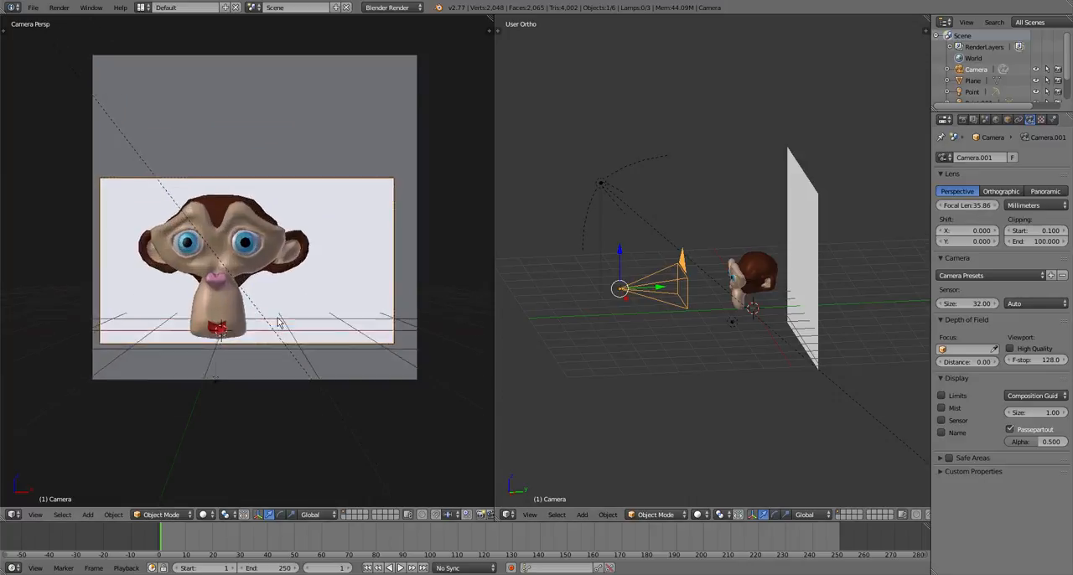
scroll(279, 321, "down", 1)
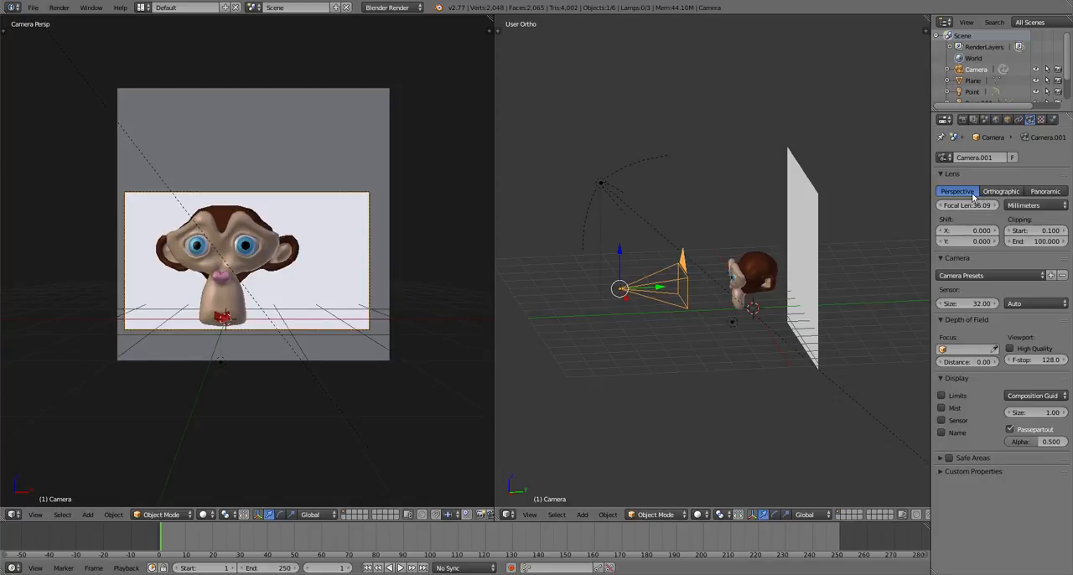
left_click(1000, 191)
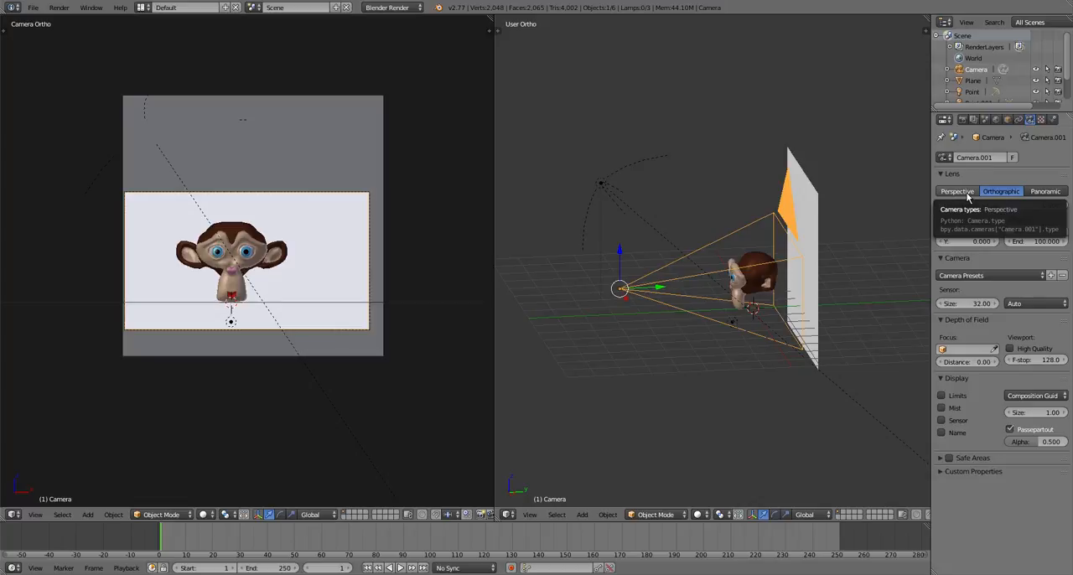
left_click(968, 196)
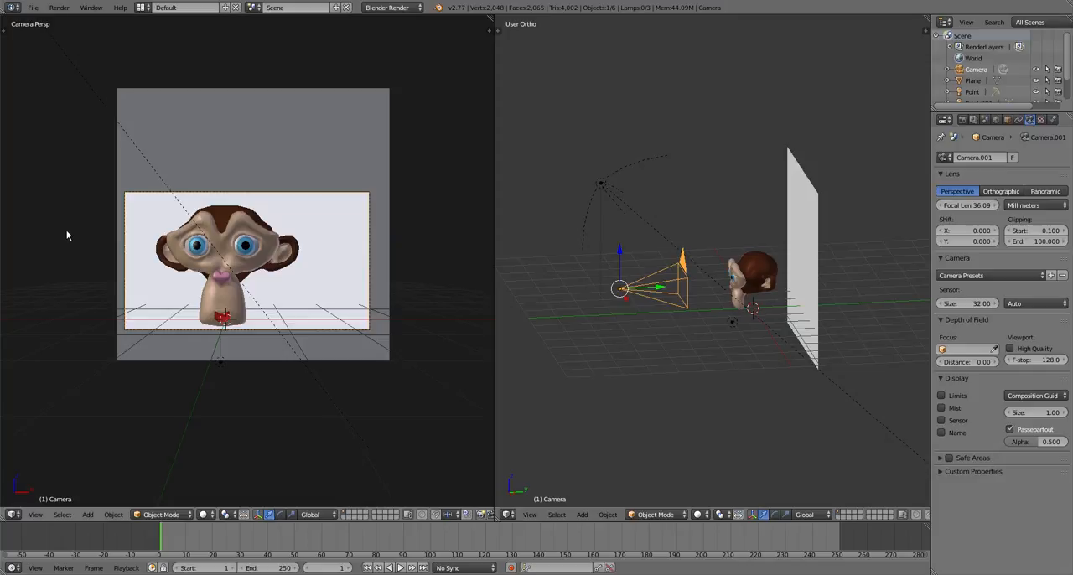
Render the scene from the camera to check Suzanne's framing and lighting against the jungle backdrop
key("F12")
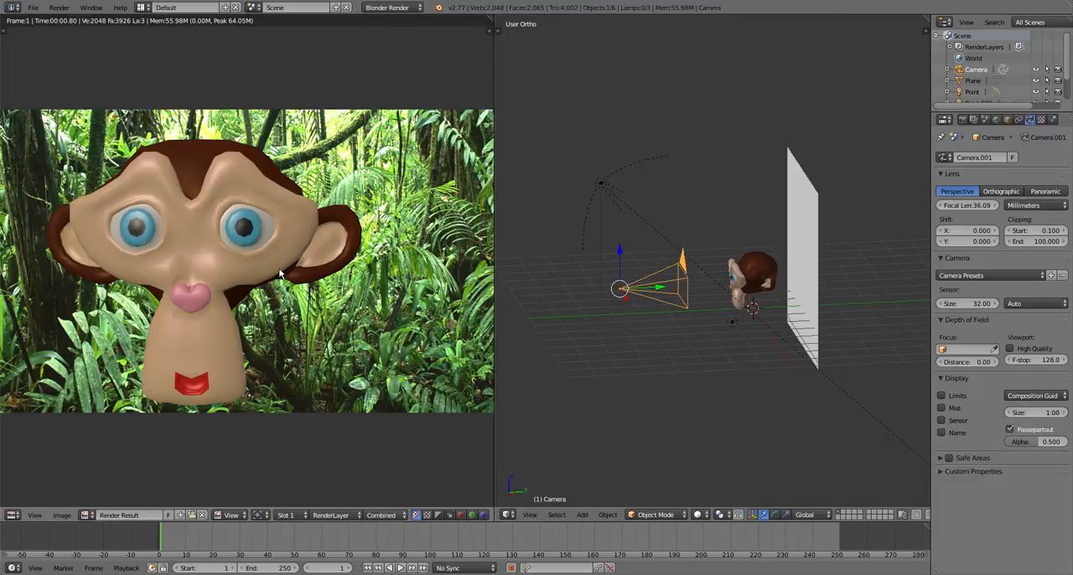
scroll(279, 273, "down", 1)
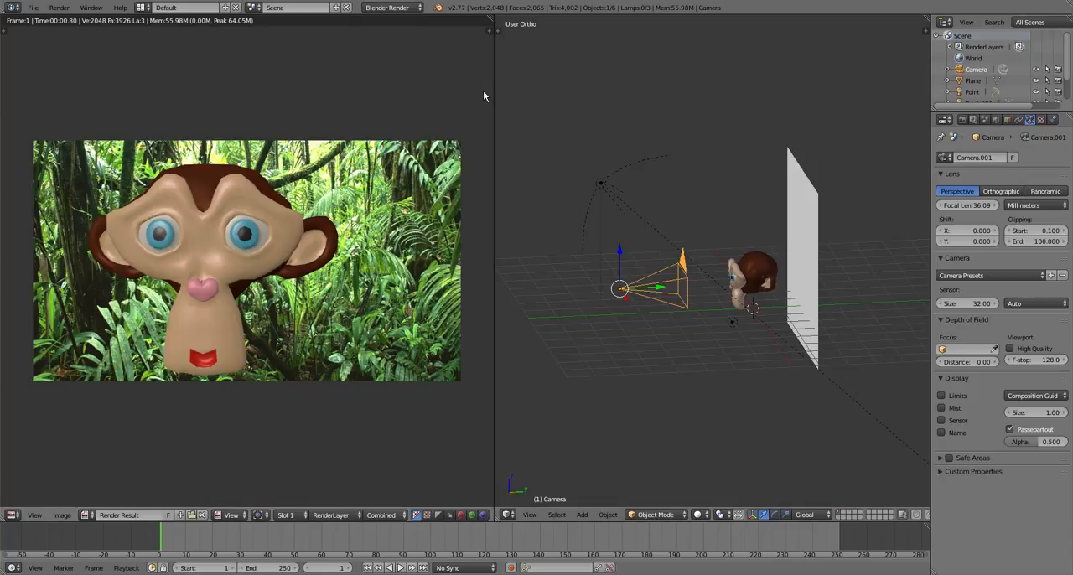
Change the lamp above the camera to the Sun type and render the scene again
right_click(600, 183)
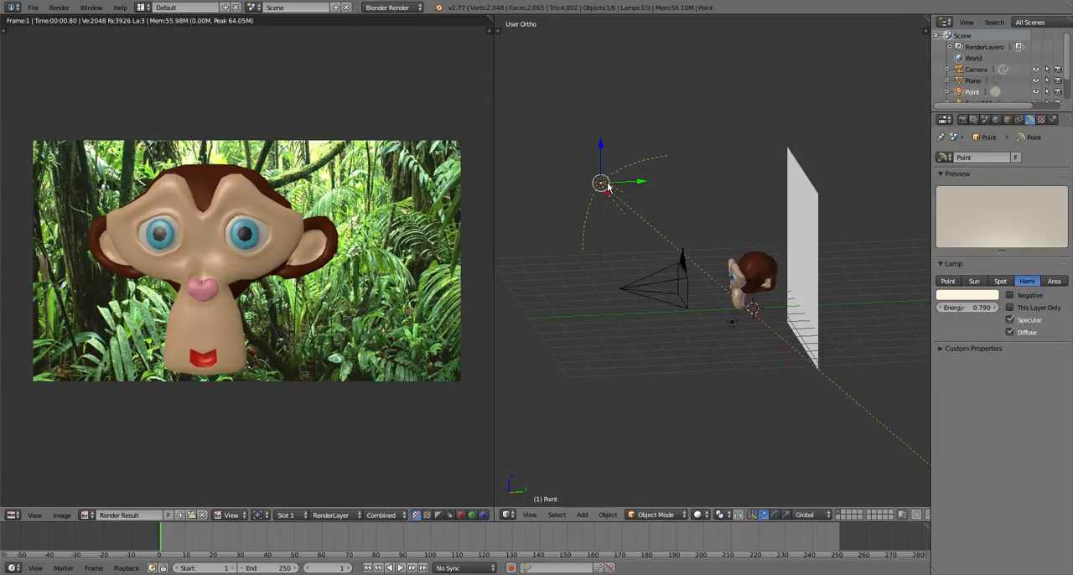
left_click(974, 281)
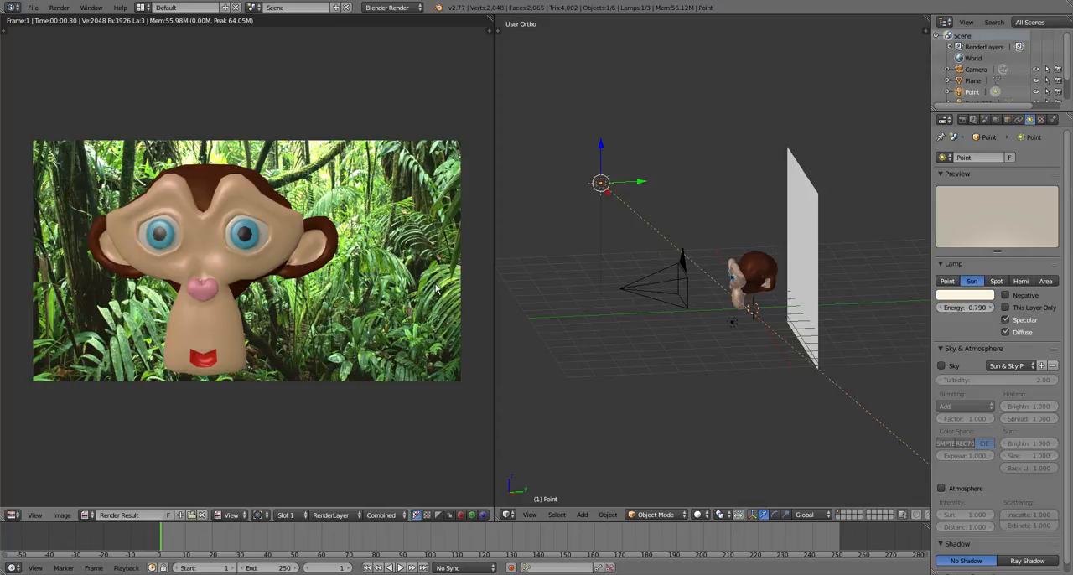
key("F12")
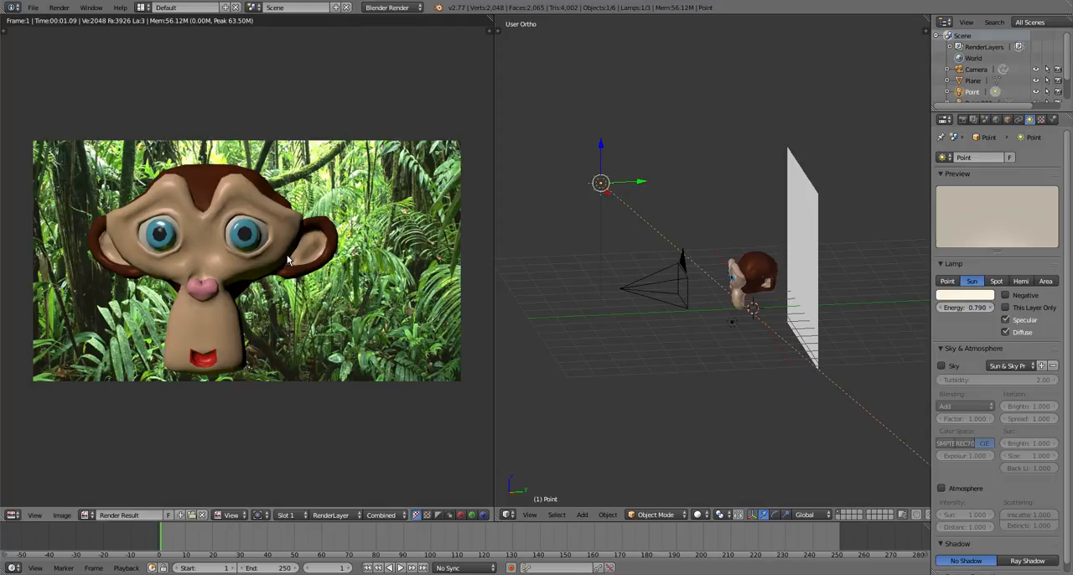
Examine Suzanne's face and mouth up close from several angles in the wider 3D view
scroll(771, 330, "down", 1)
middle_click_drag(806, 333, 843, 340)
scroll(843, 341, "up", 11)
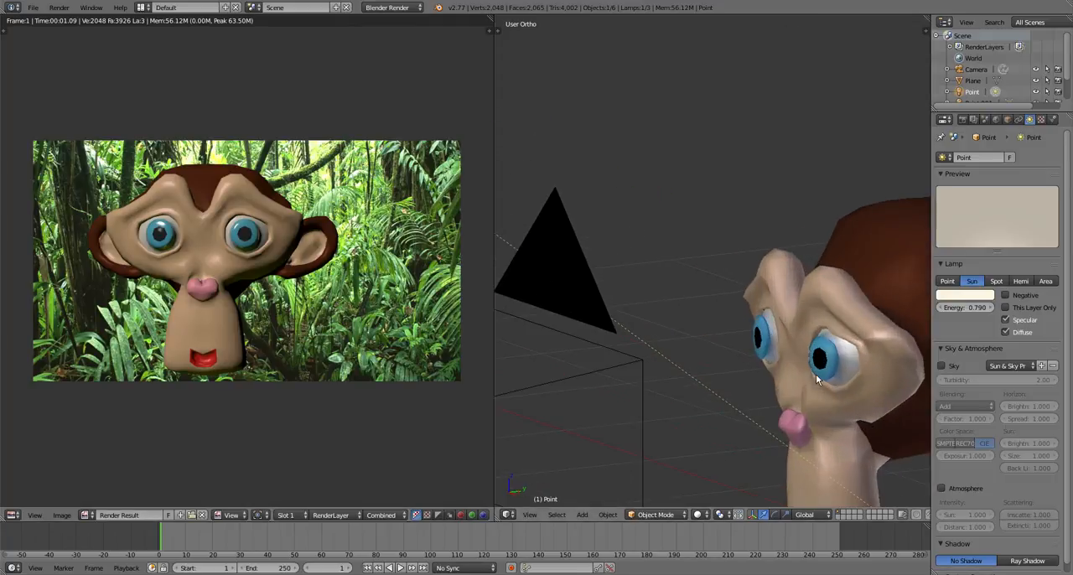
scroll(761, 434, "down", 1)
middle_click_drag(760, 434, 596, 313, "shift")
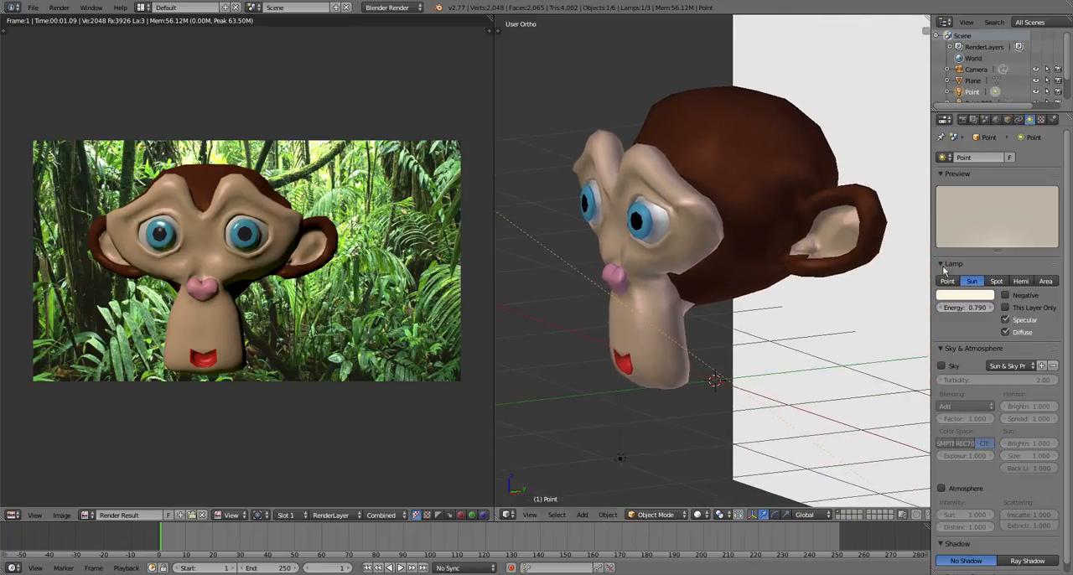
scroll(723, 334, "up", 4)
scroll(724, 334, "down", 2)
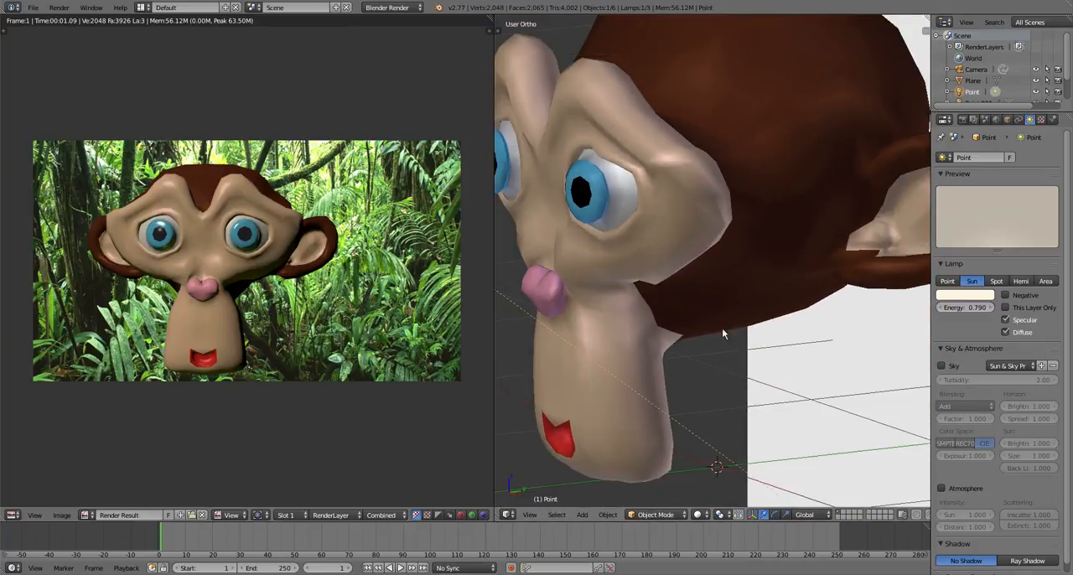
middle_click_drag(724, 334, 875, 136)
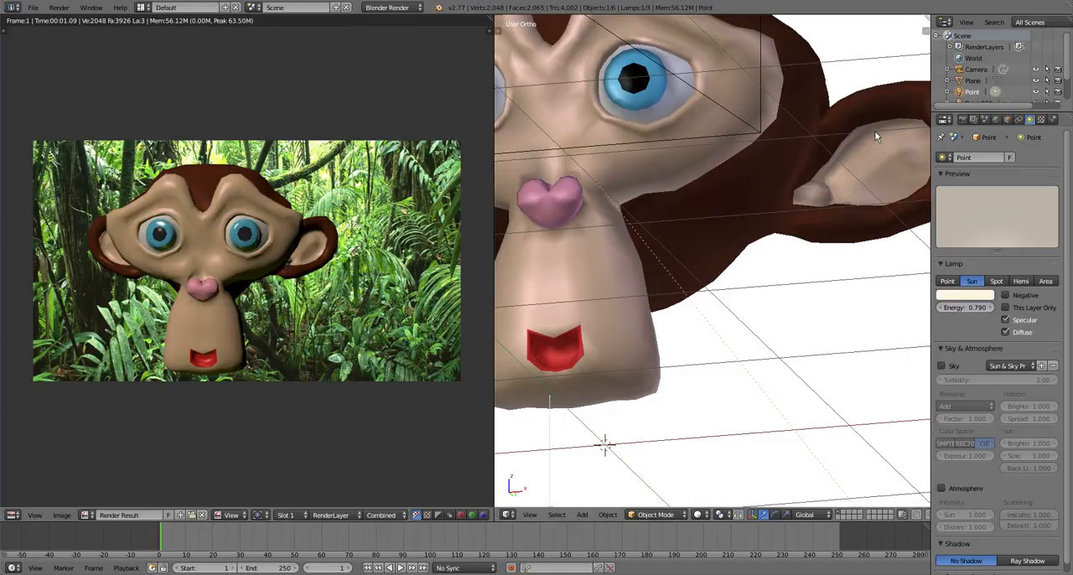
Assign the Skin material to the ring of faces around the edge of Suzanne's mouth opening
right_click(616, 324)
right_click(616, 324)
key("Tab")
key("Tab")
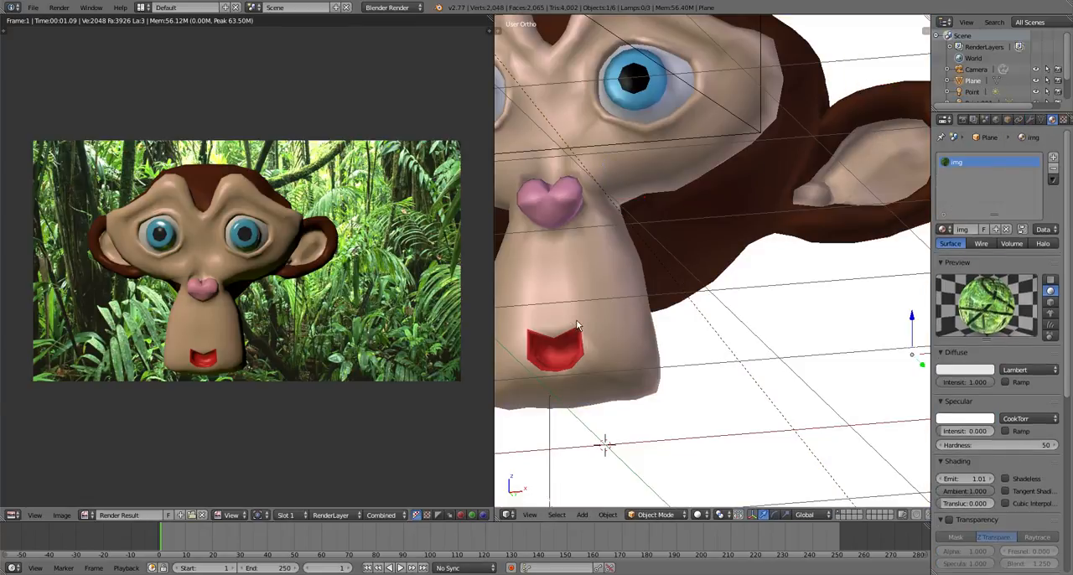
right_click(577, 325)
key("Tab")
scroll(527, 350, "up", 3)
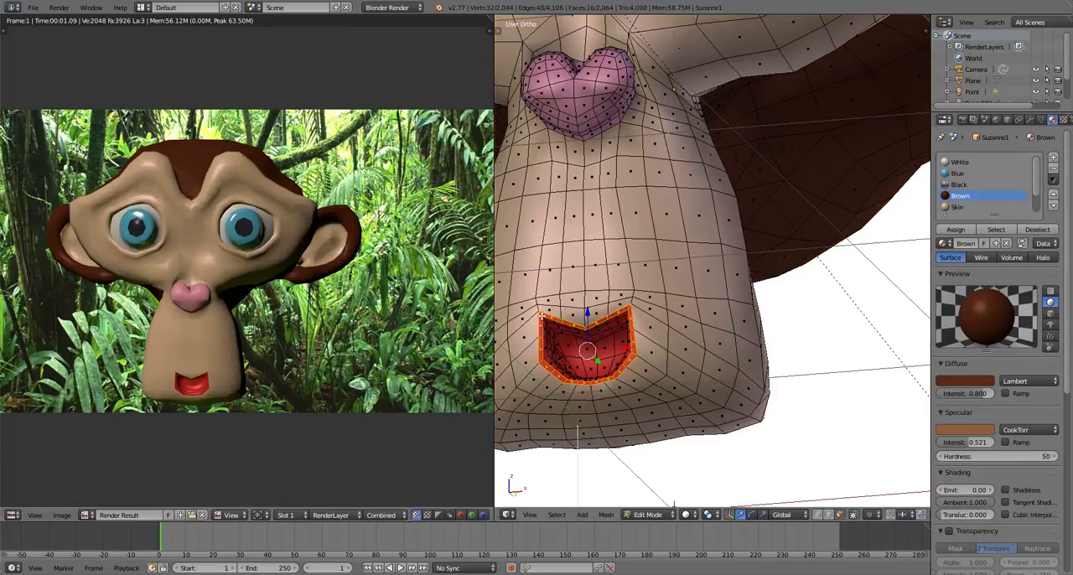
left_click(955, 207)
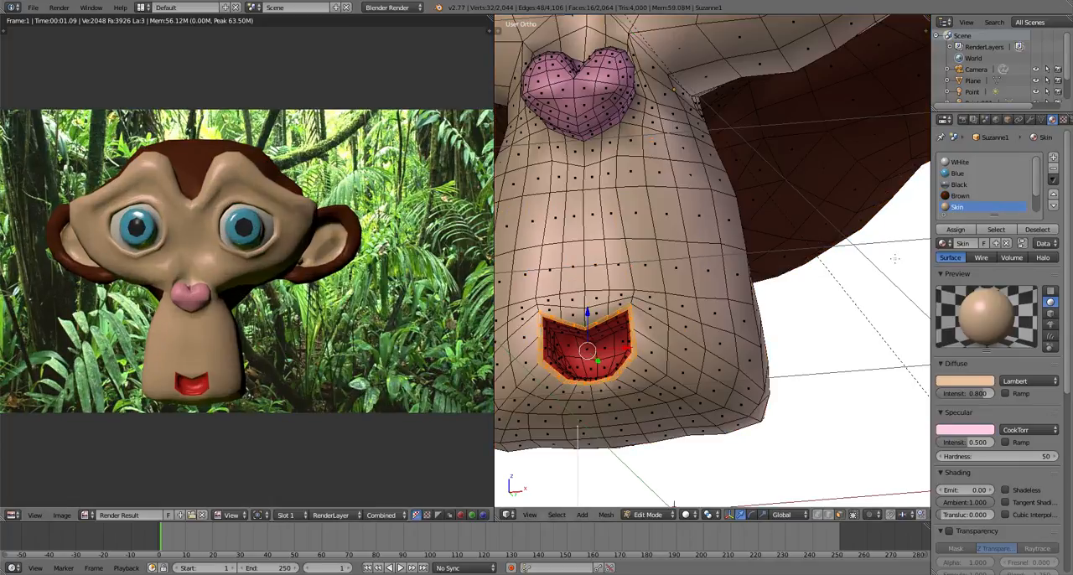
key("Tab")
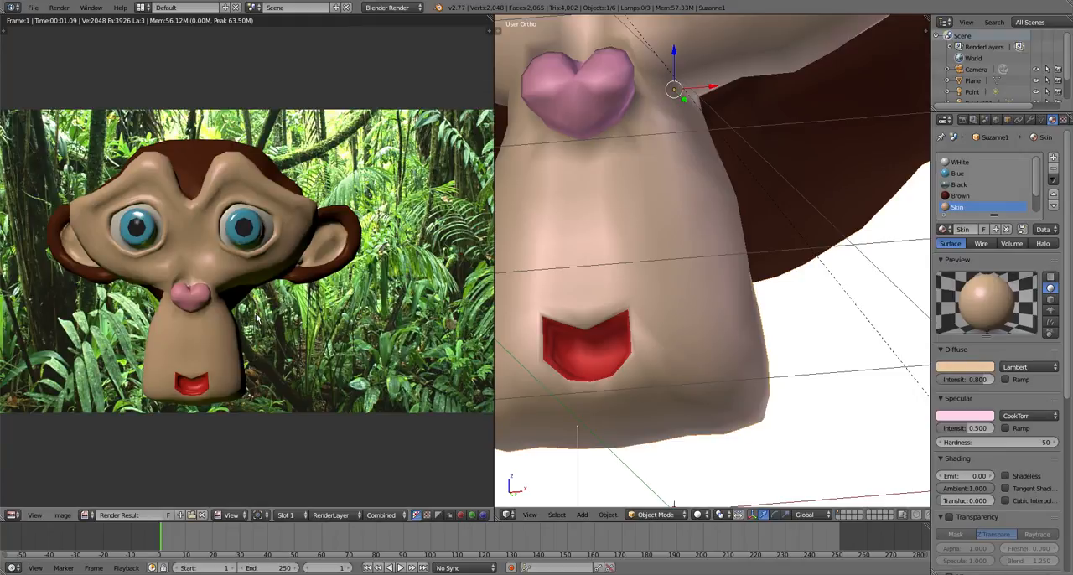
Render the scene with the reworked mouth edge and inspect the result close up and as a whole
key("F12")
scroll(189, 394, "down", 2)
scroll(312, 314, "up", 1)
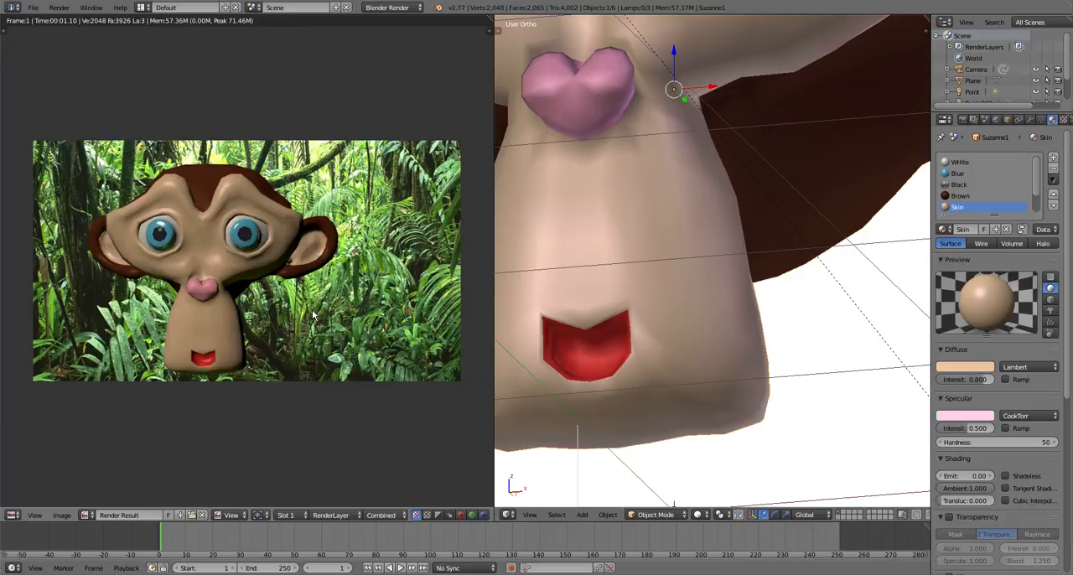
scroll(312, 314, "up", 2)
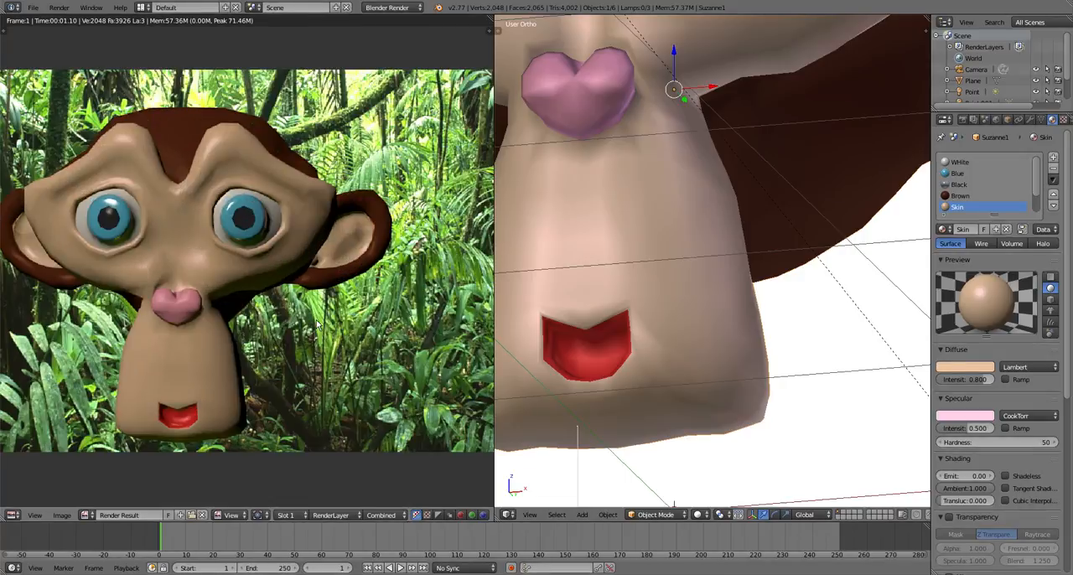
scroll(317, 325, "down", 1)
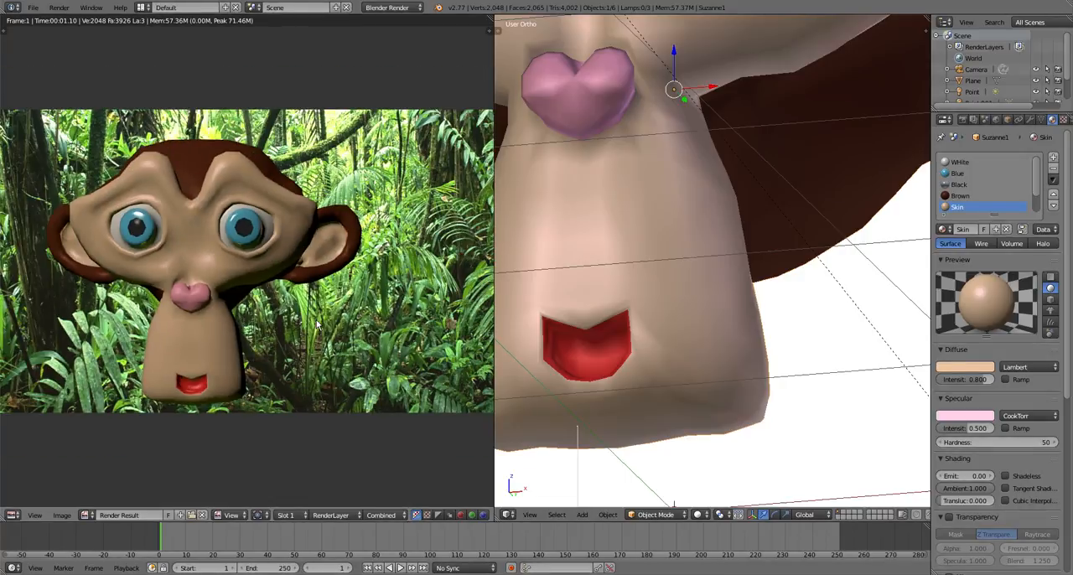
scroll(317, 325, "down", 2)
scroll(290, 347, "up", 2)
scroll(290, 347, "down", 1)
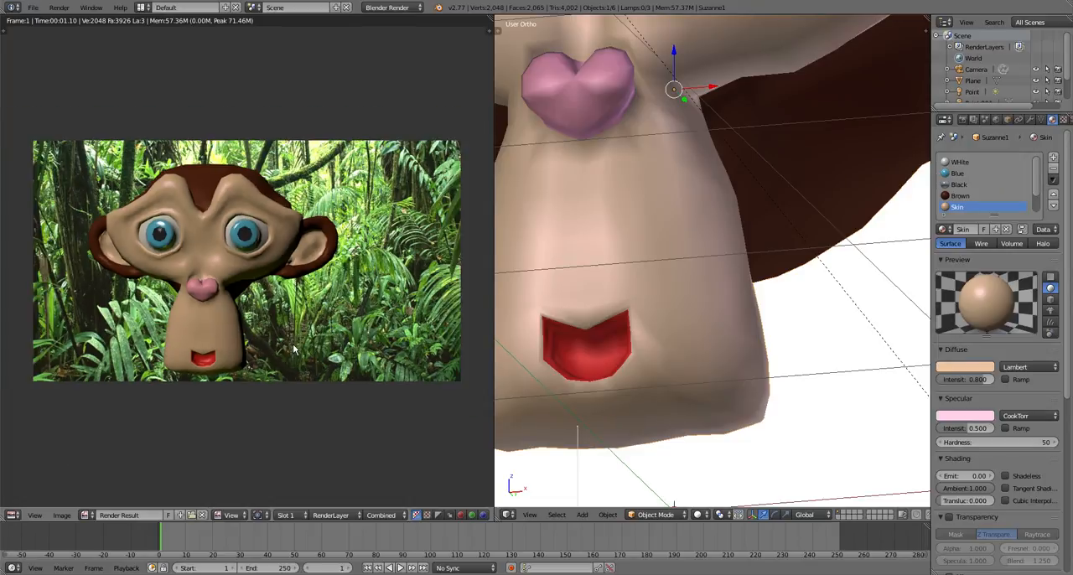
scroll(293, 349, "up", 1)
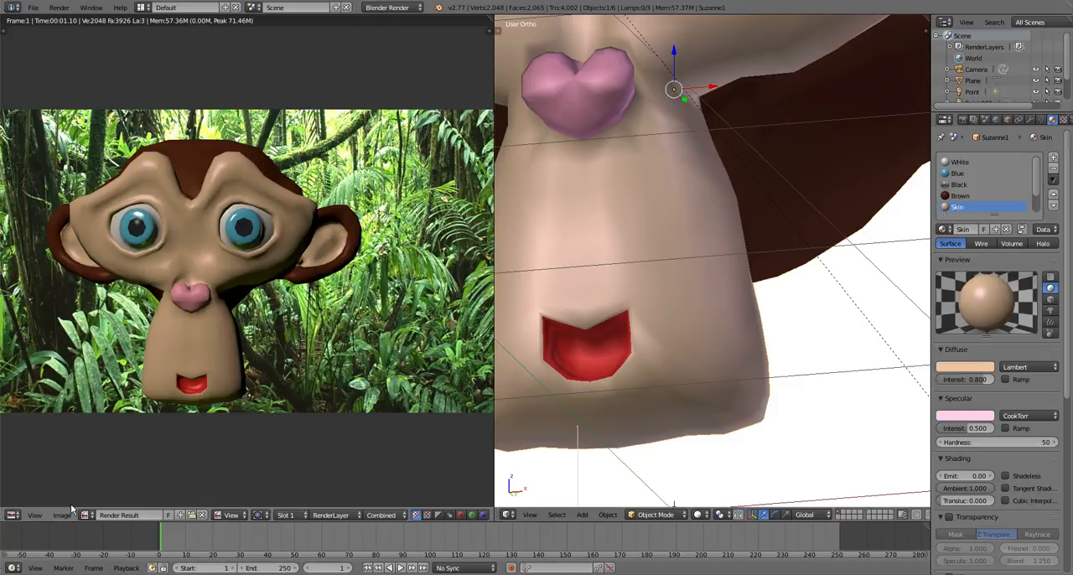
Widen the render result view and save the render as the PNG image untitled.png in the Documents folder
left_click_drag(495, 84, 853, 84)
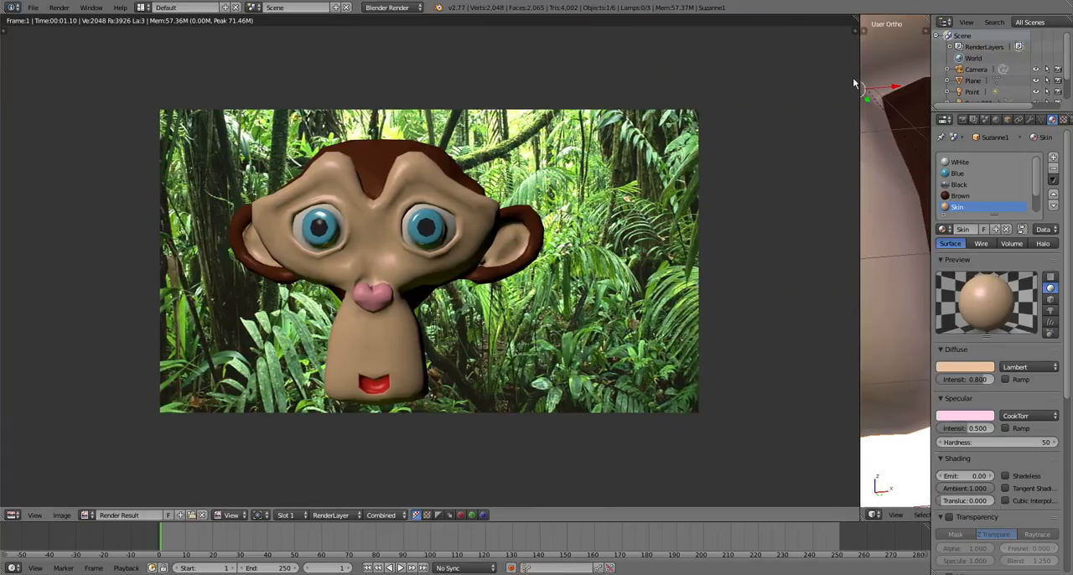
left_click(71, 518)
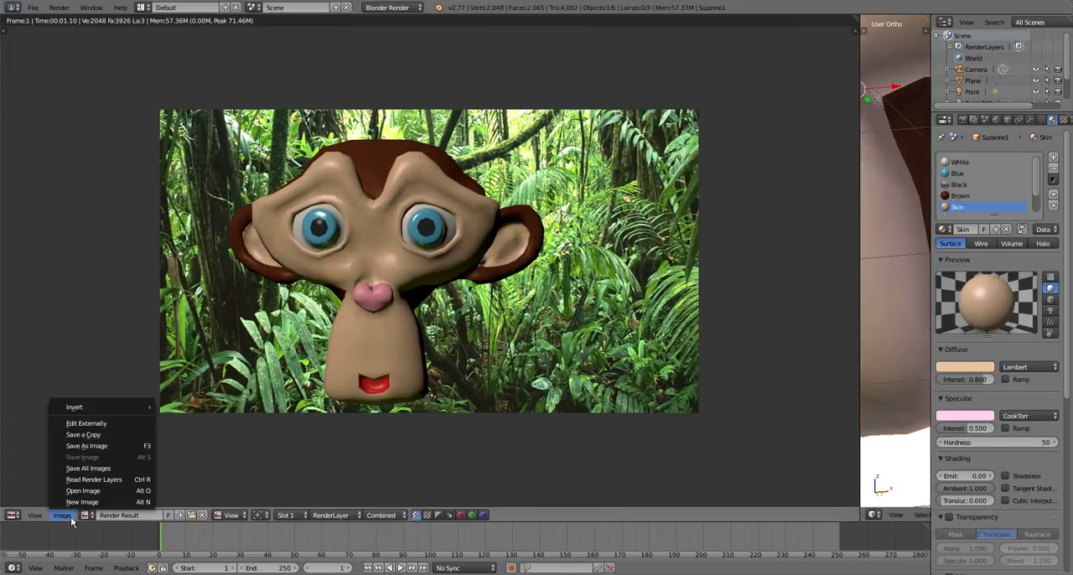
left_click(98, 445)
left_click(35, 397)
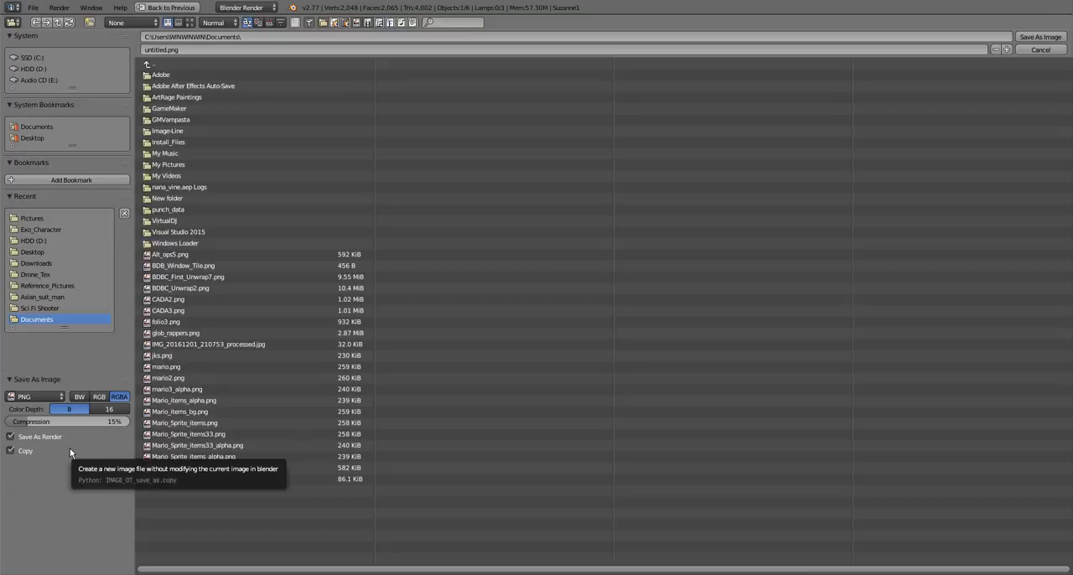
left_click(40, 398)
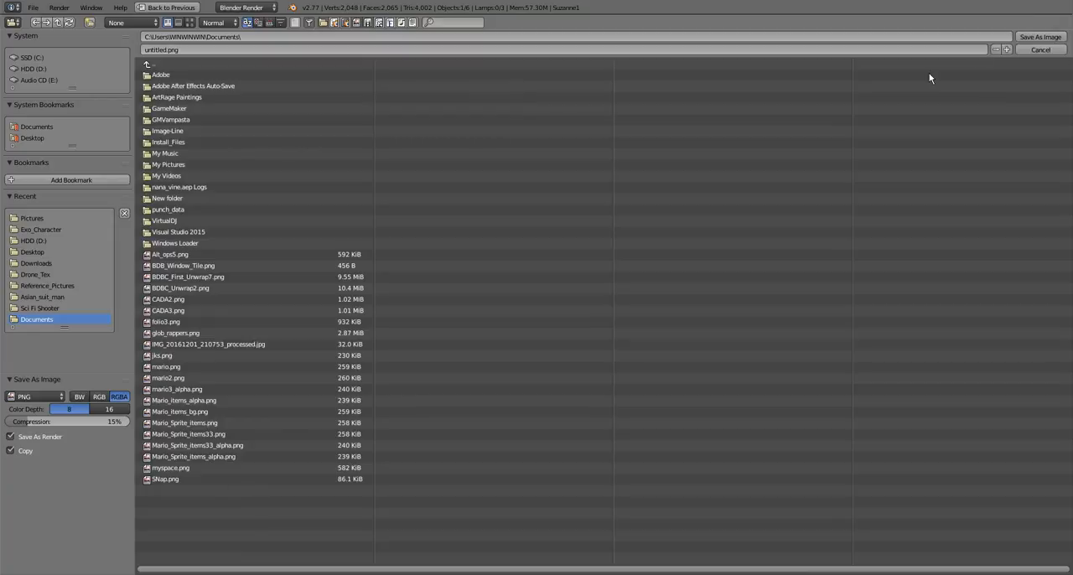
left_click(1023, 37)
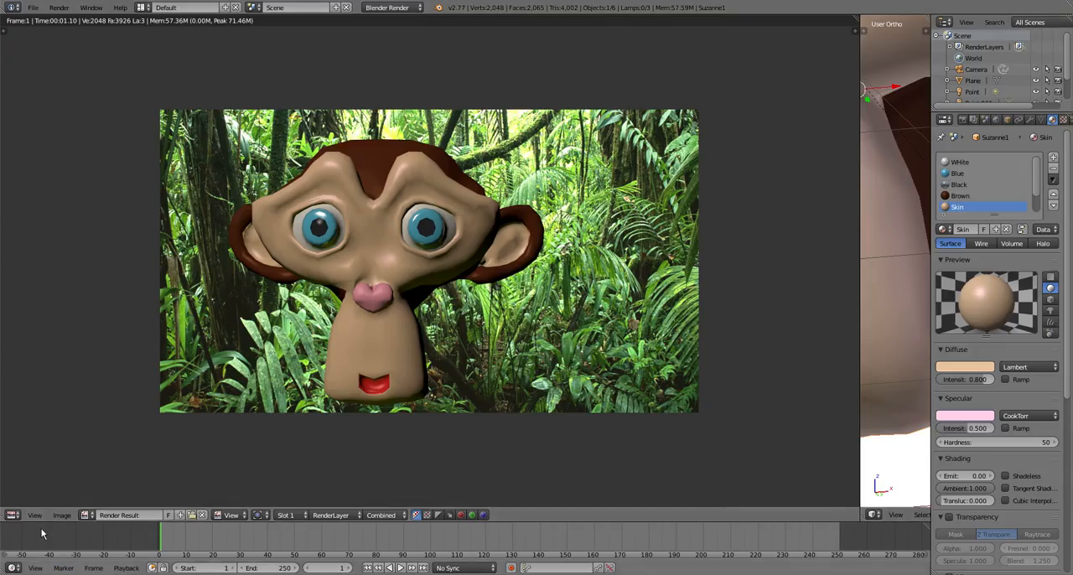
Save the render as another image in the Documents folder under the name Suzzy
left_click(62, 515)
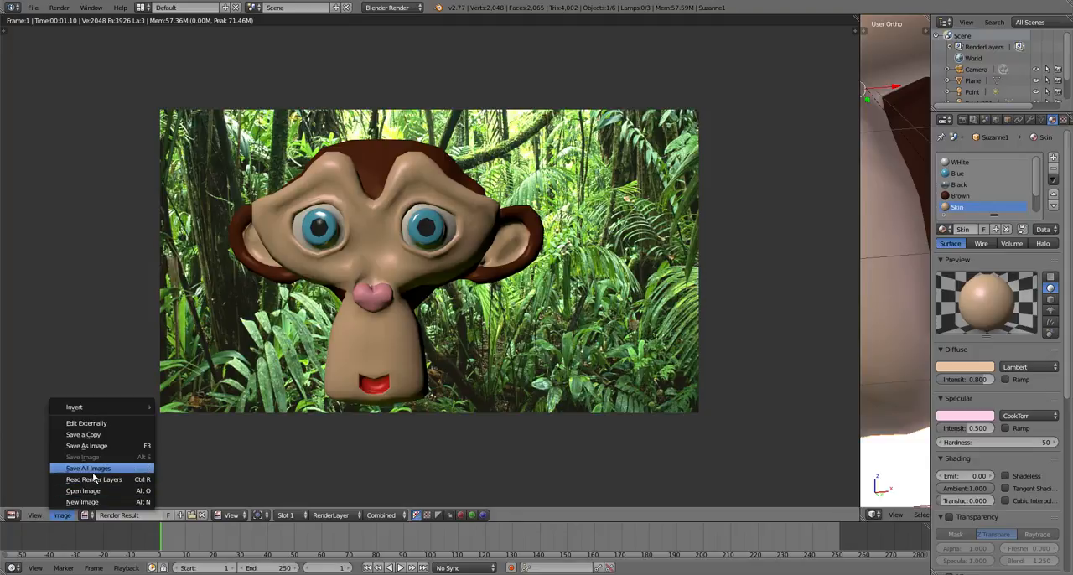
left_click(92, 445)
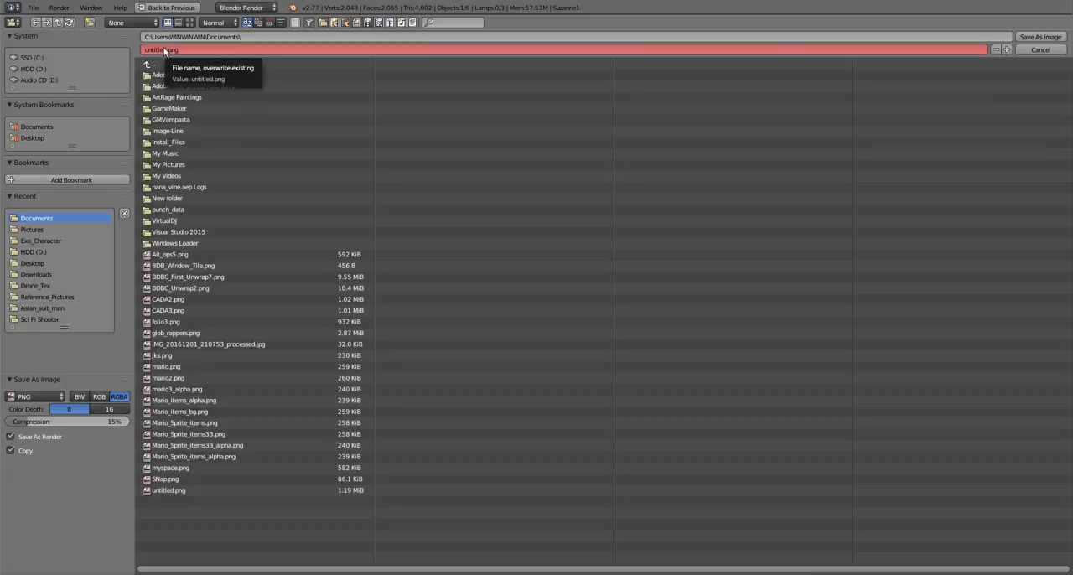
left_click_drag(167, 52, 72, 48)
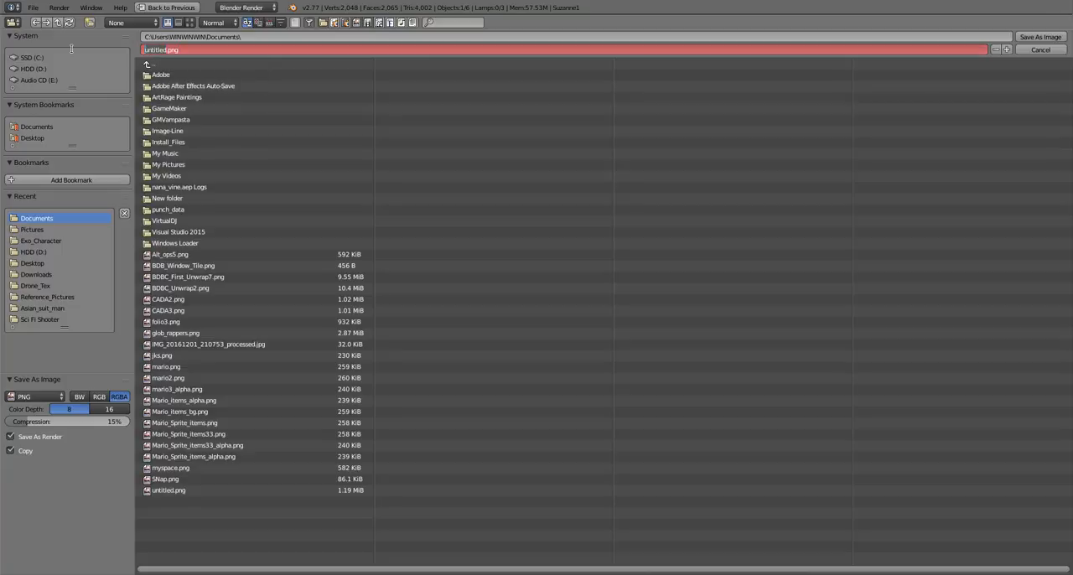
type("Suzzy")
left_click(1040, 37)
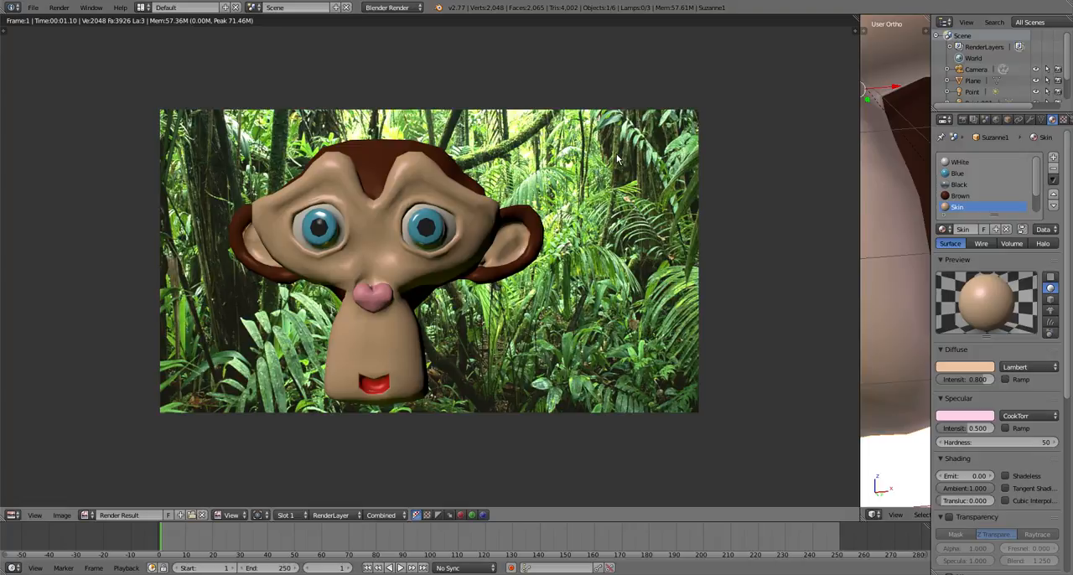
scroll(388, 246, "up", 3)
scroll(388, 245, "down", 3)
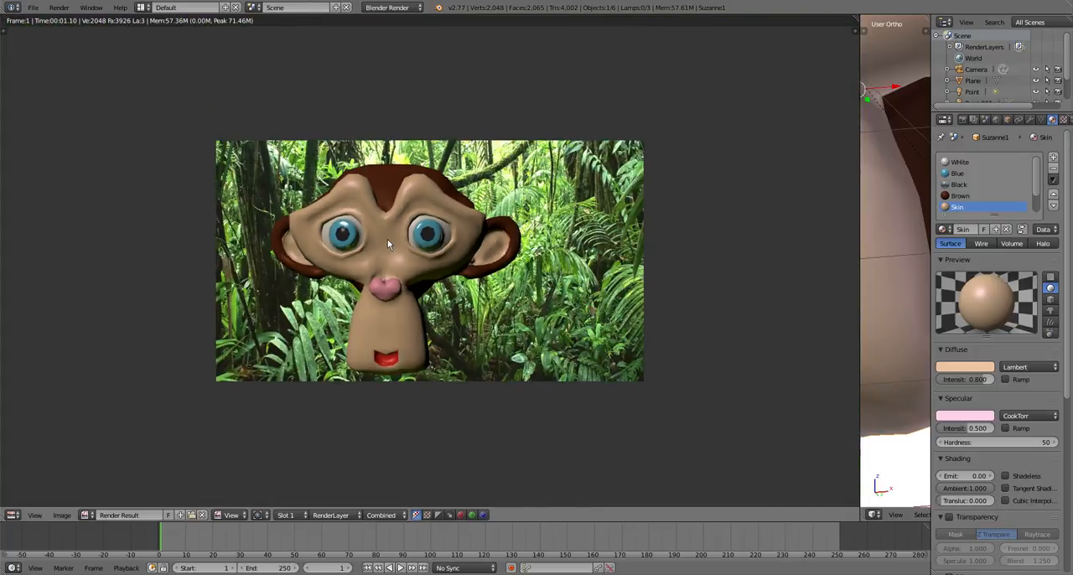
scroll(389, 237, "up", 4)
scroll(389, 238, "down", 4)
scroll(404, 229, "down", 1)
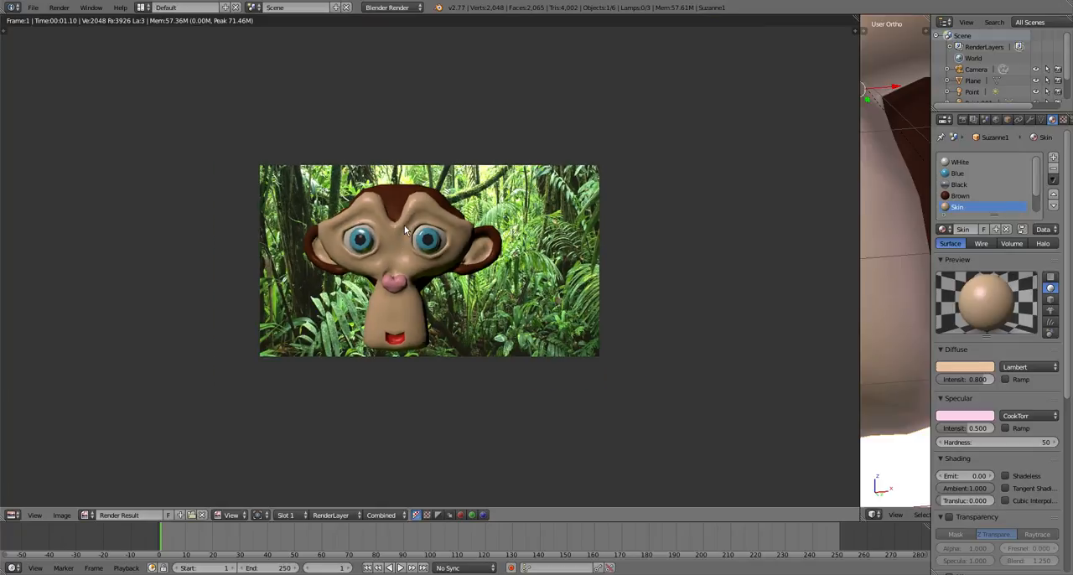